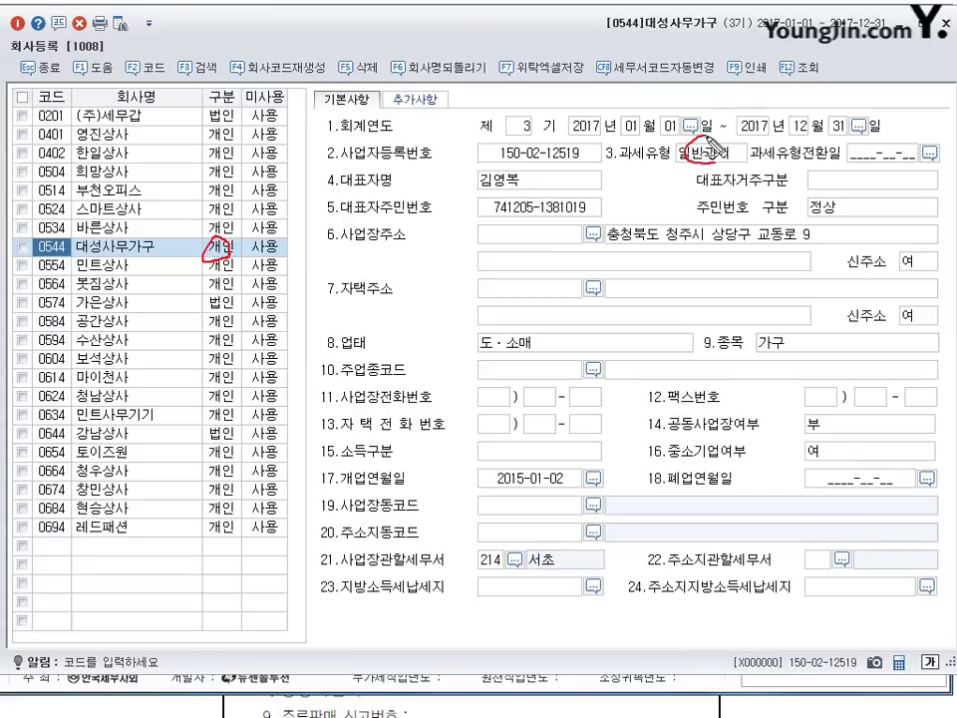
Step: Review the basic registration details of 대성사무가구: business number, tax type, representative, address, business type, opening date and tax office
{"action": "left_click_drag", "start_coordinate": [503, 167], "coordinate": [578, 171]}
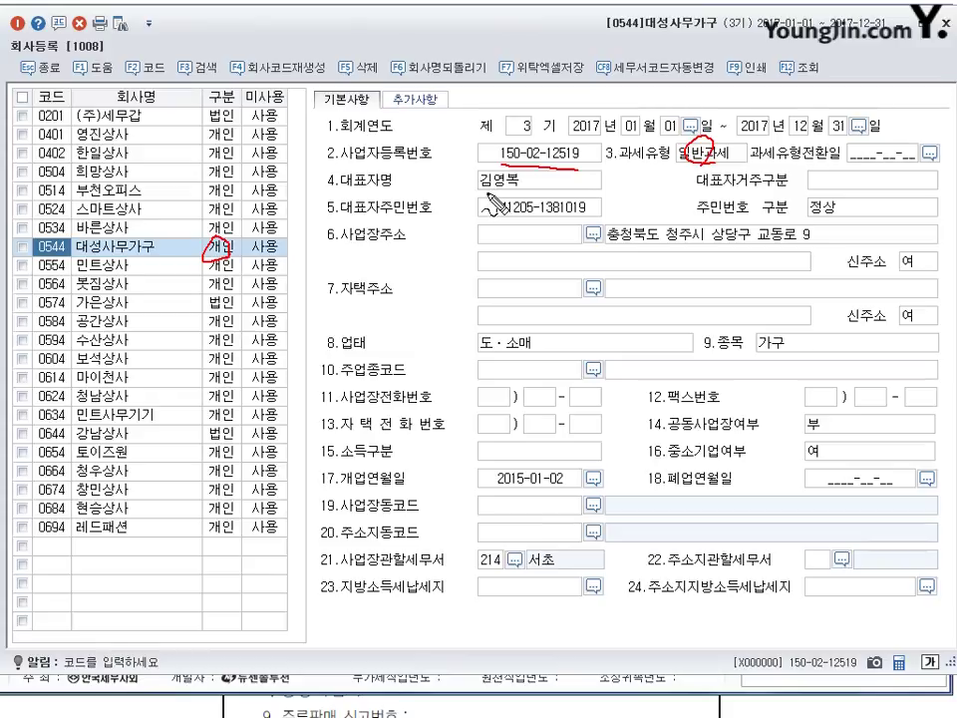
{"action": "left_click_drag", "start_coordinate": [487, 199], "coordinate": [518, 200]}
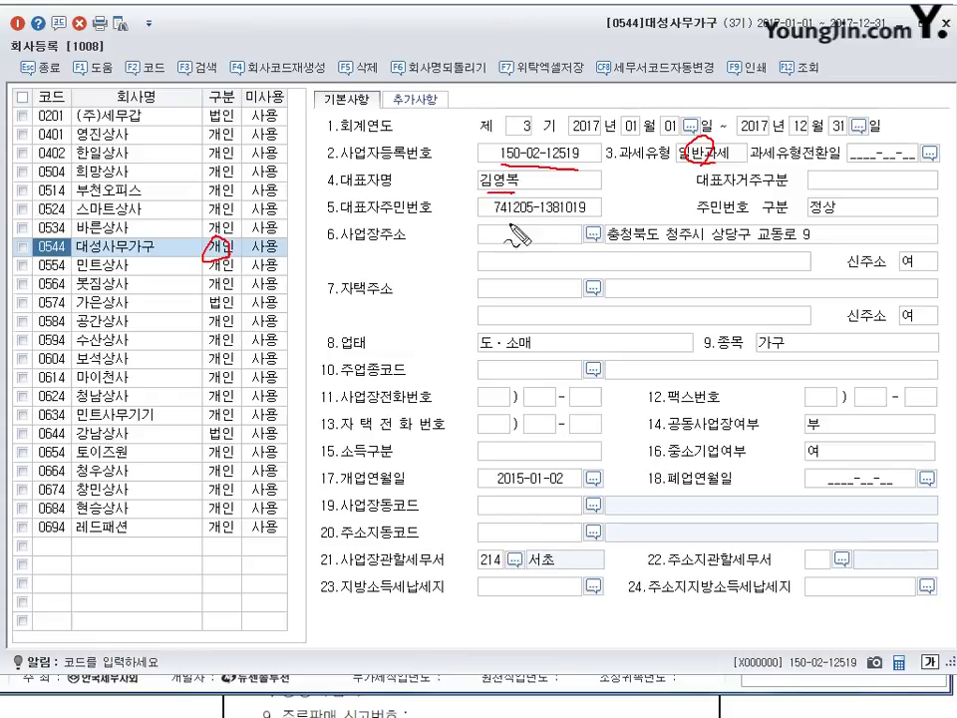
{"action": "mouse_move", "coordinate": [498, 495]}
{"action": "left_mouse_down"}
{"action": "mouse_move", "coordinate": [574, 465]}
{"action": "mouse_move", "coordinate": [529, 496]}
{"action": "mouse_move", "coordinate": [497, 491]}
{"action": "mouse_move", "coordinate": [484, 457]}
{"action": "left_mouse_up"}
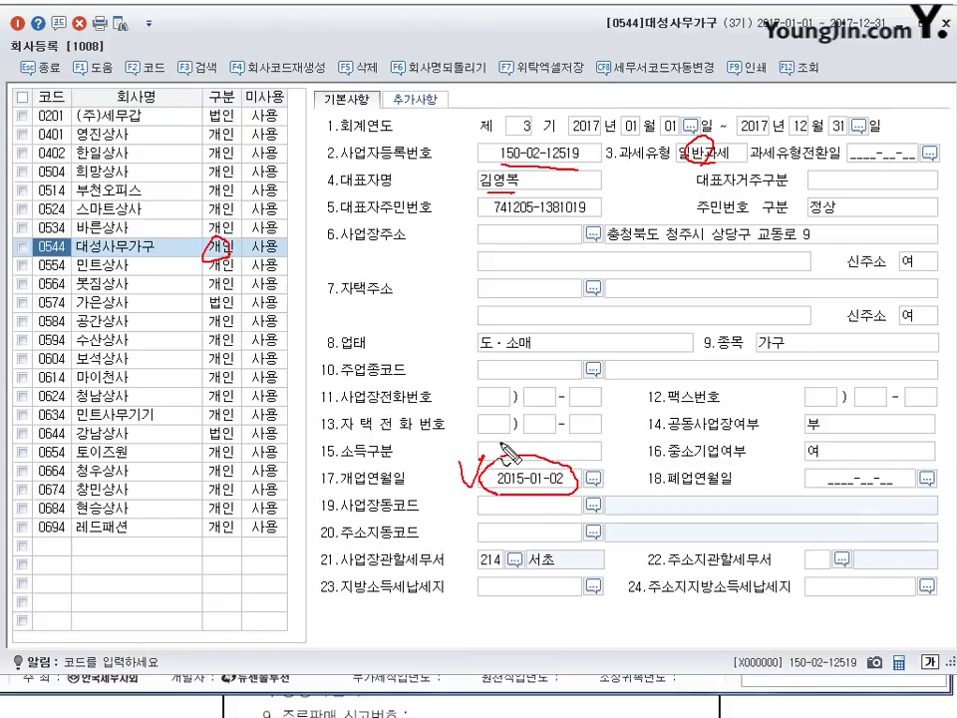
{"action": "left_click_drag", "start_coordinate": [488, 196], "coordinate": [500, 221]}
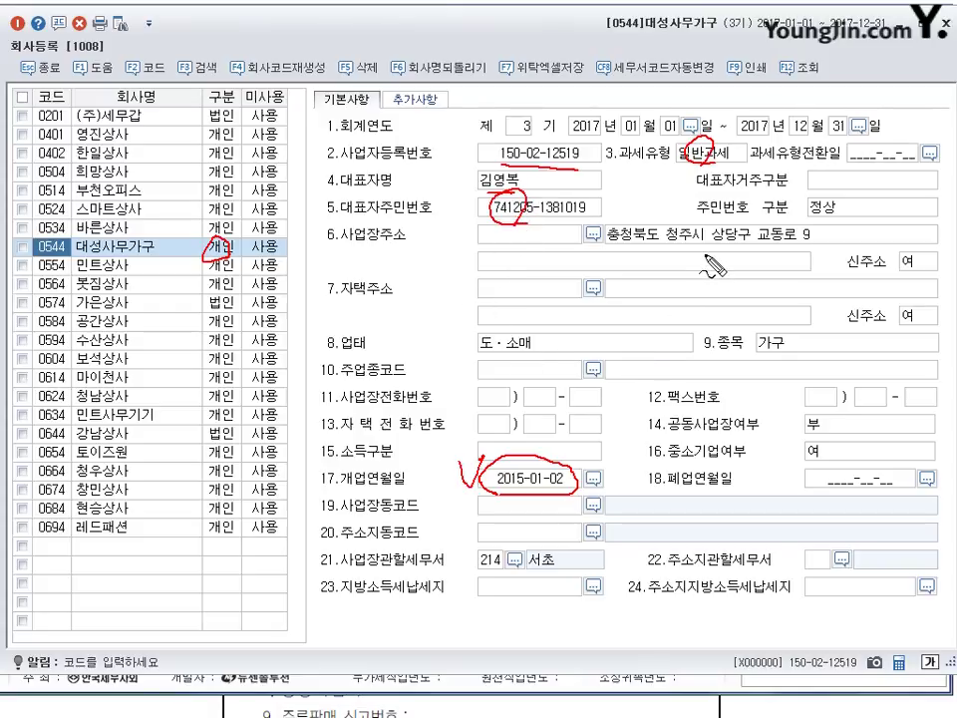
{"action": "left_click_drag", "start_coordinate": [699, 231], "coordinate": [691, 255]}
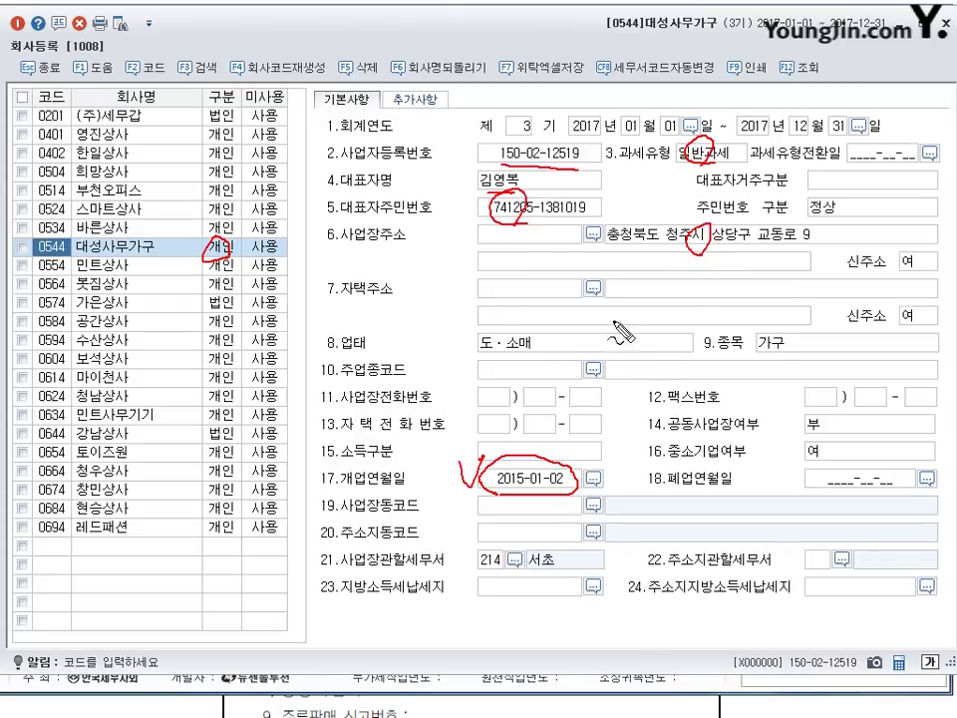
{"action": "left_click_drag", "start_coordinate": [491, 341], "coordinate": [509, 346]}
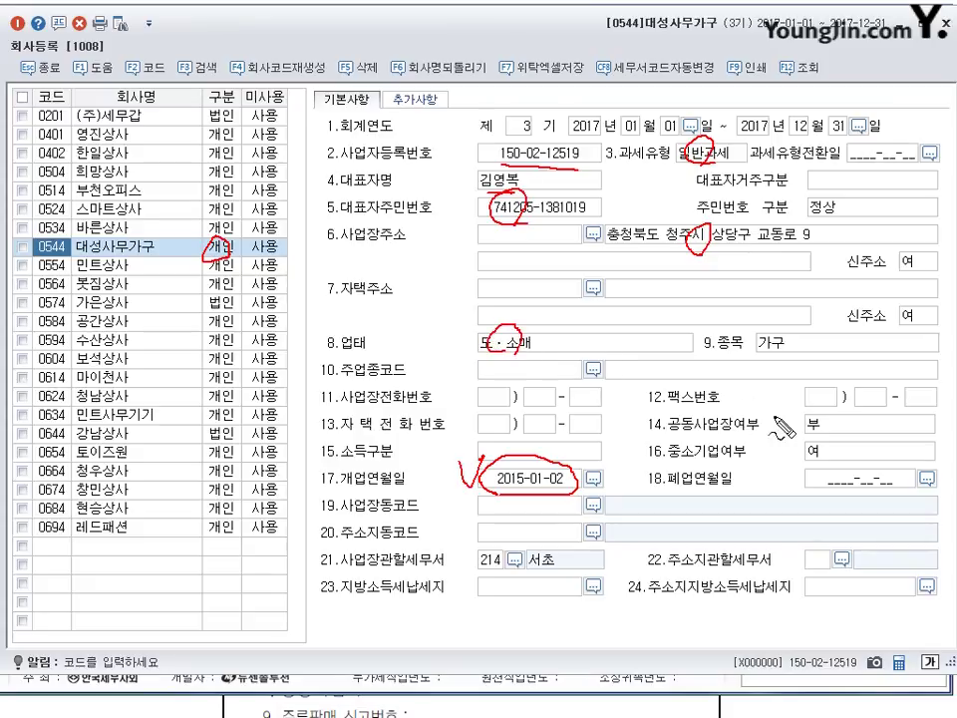
{"action": "mouse_move", "coordinate": [756, 339]}
{"action": "left_mouse_down"}
{"action": "mouse_move", "coordinate": [766, 332]}
{"action": "mouse_move", "coordinate": [757, 349]}
{"action": "left_mouse_up"}
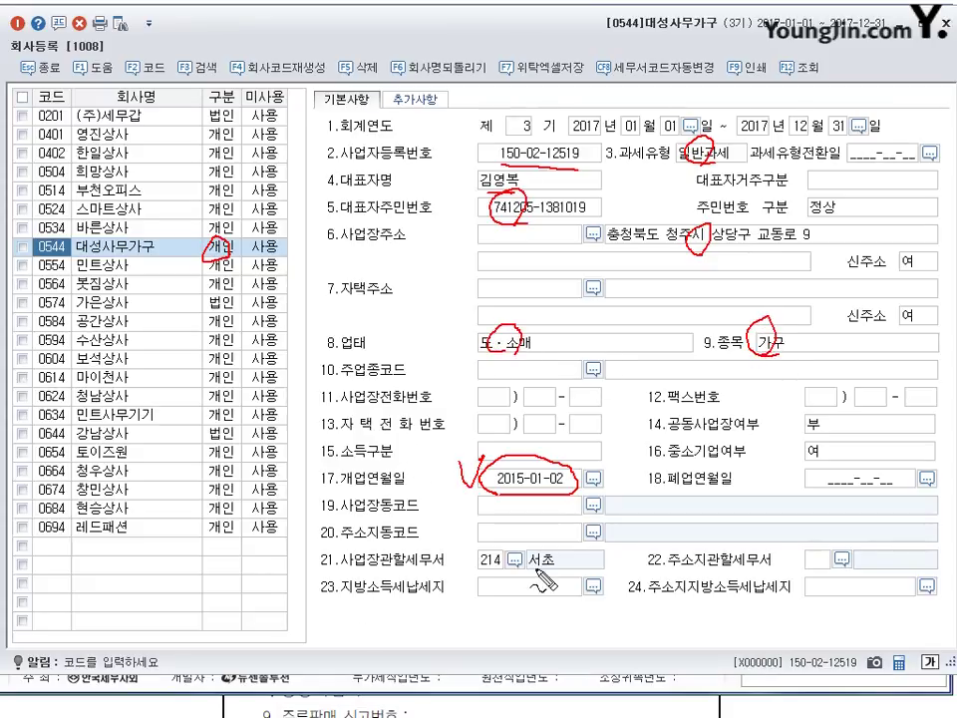
{"action": "mouse_move", "coordinate": [335, 575]}
{"action": "left_mouse_down"}
{"action": "mouse_move", "coordinate": [329, 550]}
{"action": "mouse_move", "coordinate": [341, 570]}
{"action": "mouse_move", "coordinate": [411, 573]}
{"action": "left_mouse_up"}
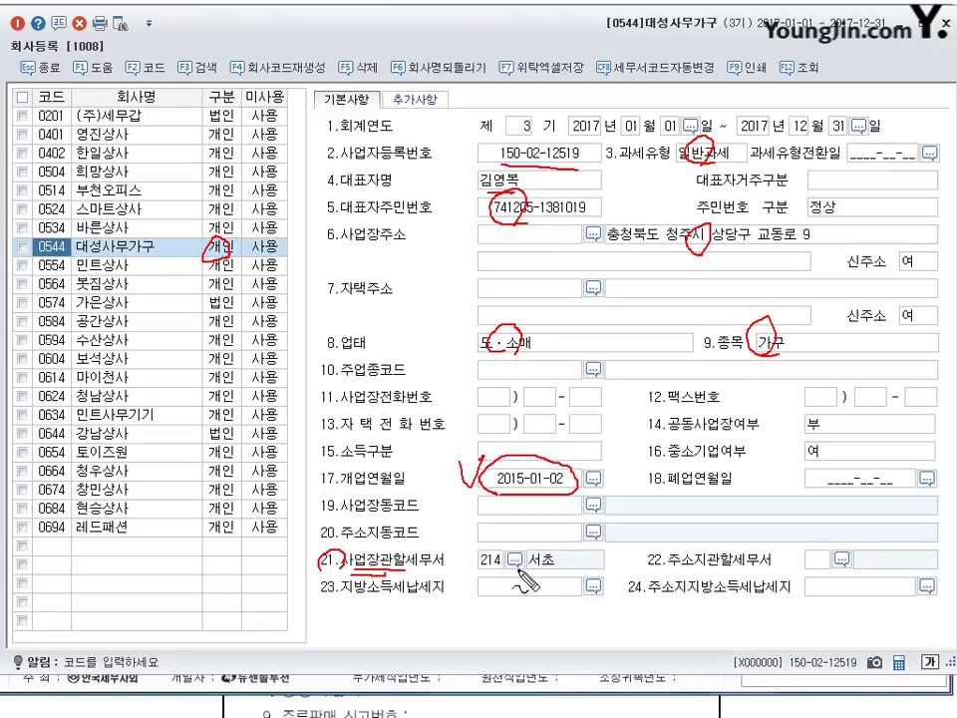
{"action": "left_click_drag", "start_coordinate": [505, 549], "coordinate": [524, 561]}
{"action": "left_click_drag", "start_coordinate": [452, 536], "coordinate": [481, 530]}
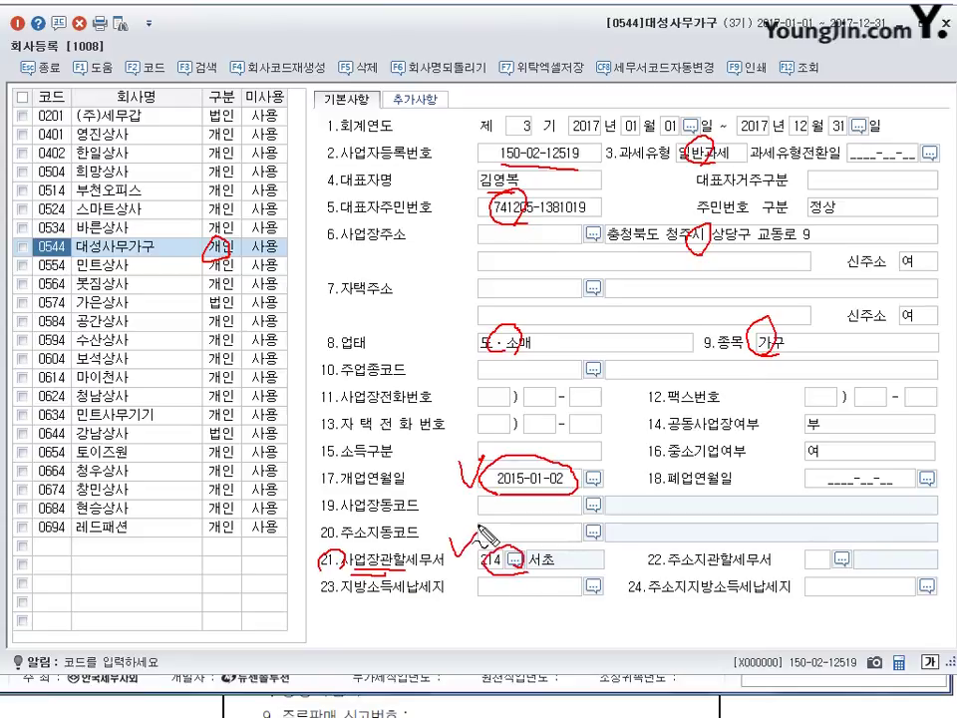
{"action": "key", "text": "Escape"}
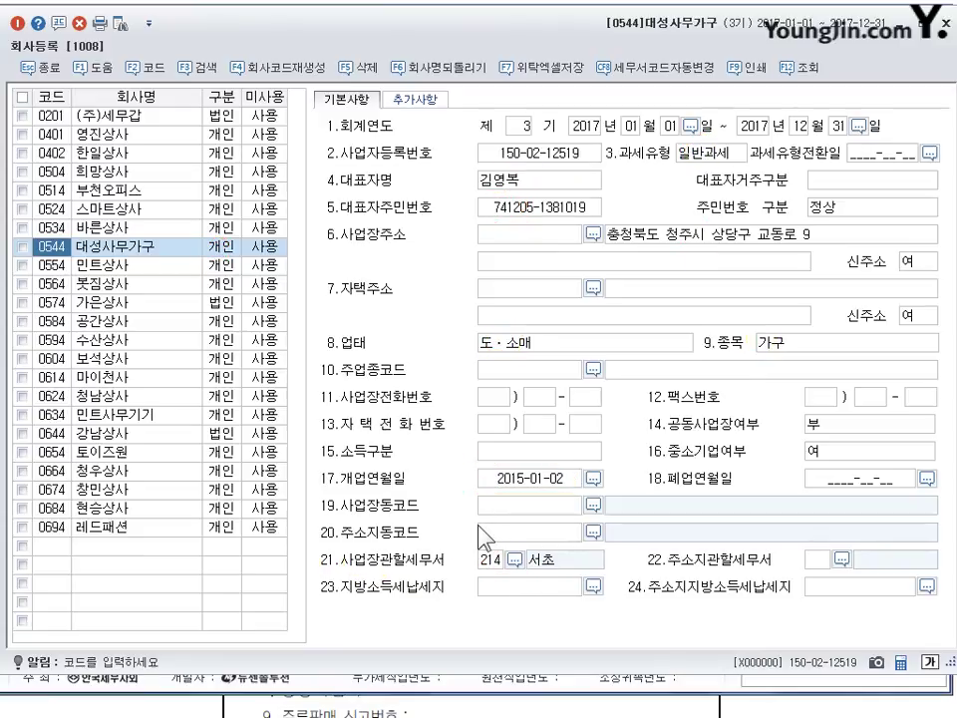
Step: Set the company's opening date (개업연월일) to 2015-01-15
{"action": "left_click", "coordinate": [537, 482]}
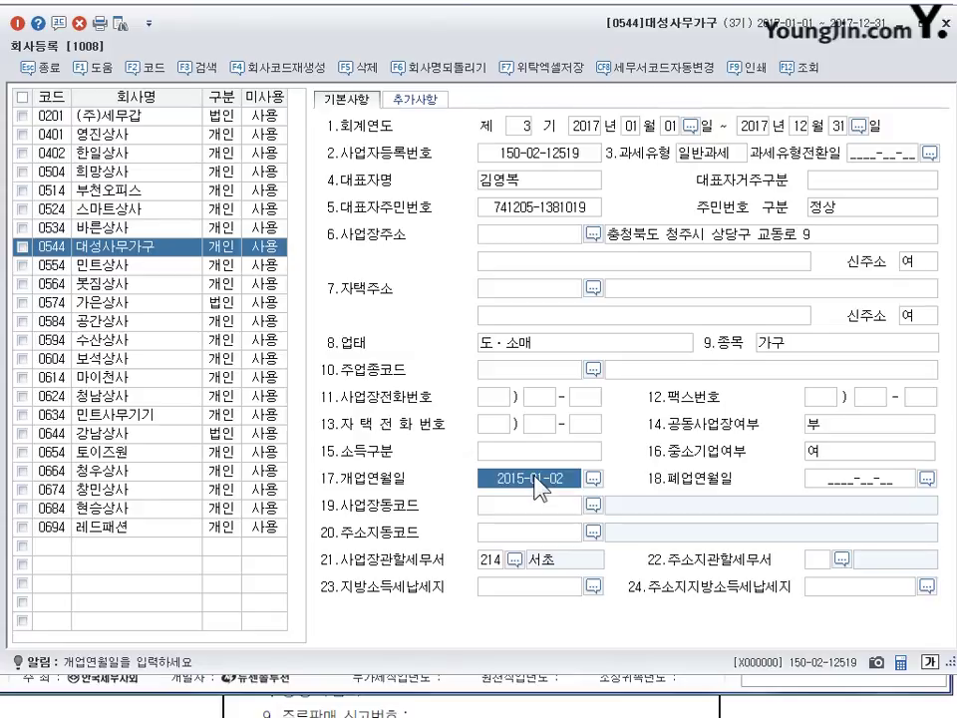
{"action": "left_click", "coordinate": [537, 483]}
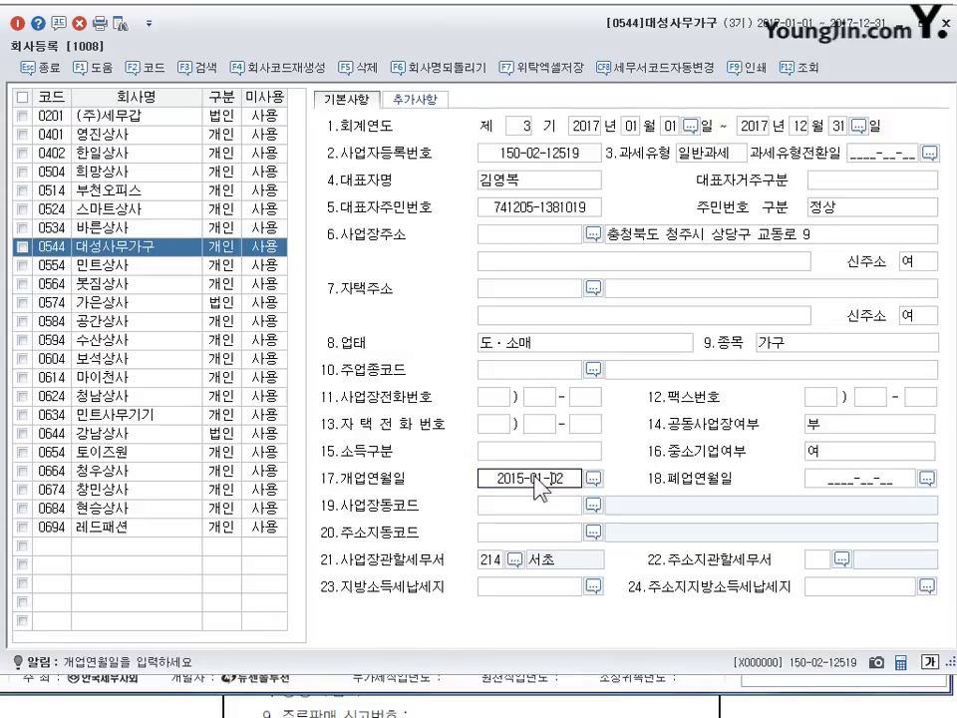
{"action": "type", "text": "15"}
{"action": "key", "text": "Return"}
Step: Look up 청주 and set the workplace's jurisdictional tax office (사업장관할세무서) to 301 청주
{"action": "left_click", "coordinate": [515, 561]}
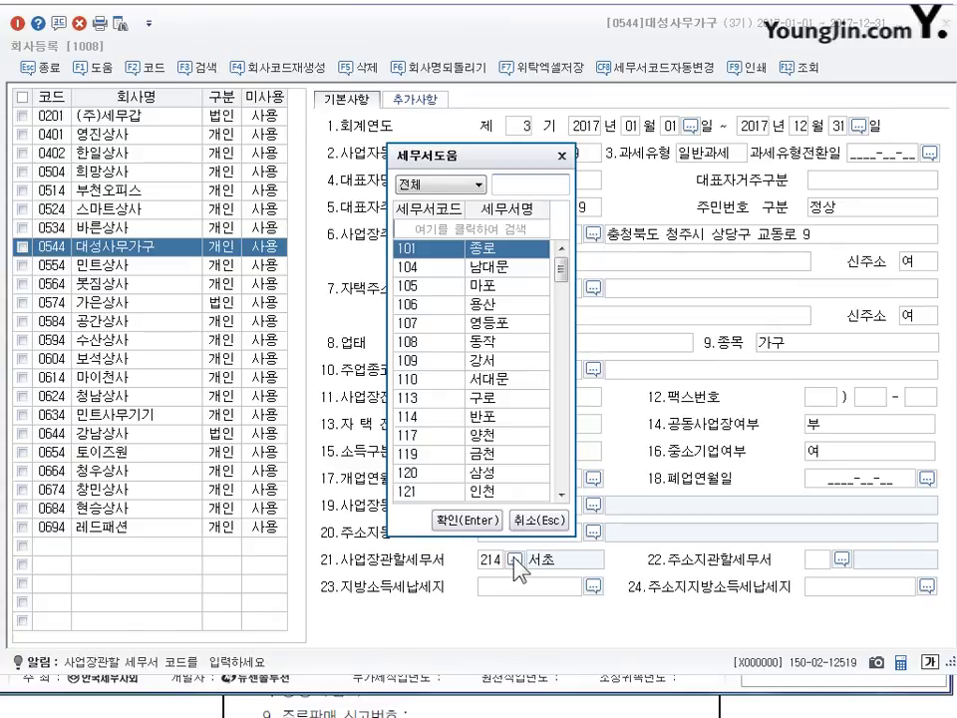
{"action": "type", "text": "청주"}
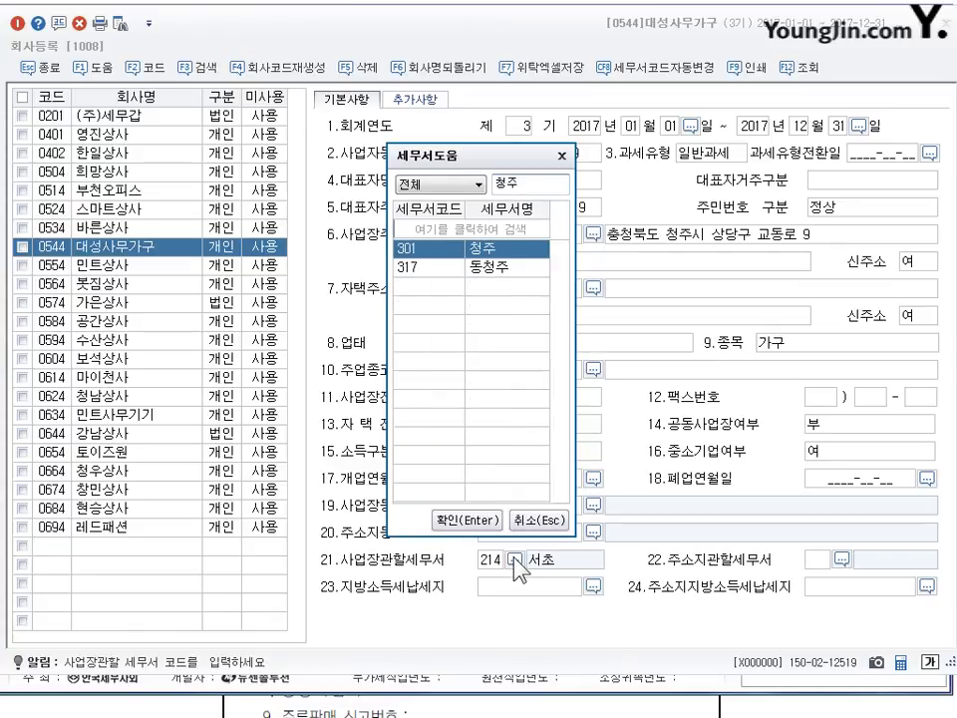
{"action": "key", "text": "Return"}
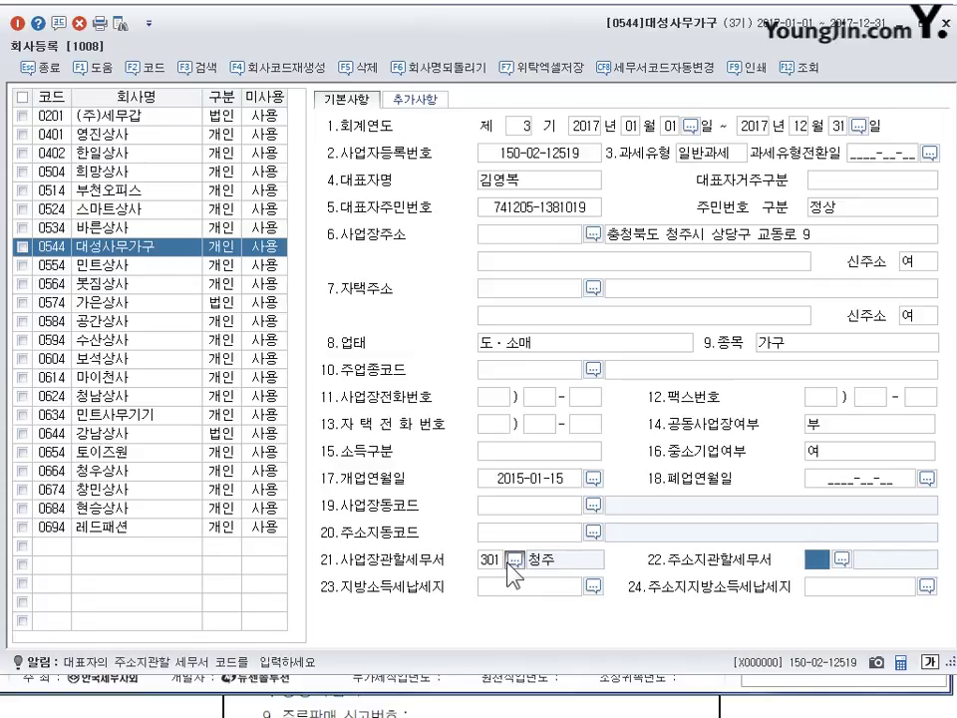
{"action": "left_click", "coordinate": [513, 561]}
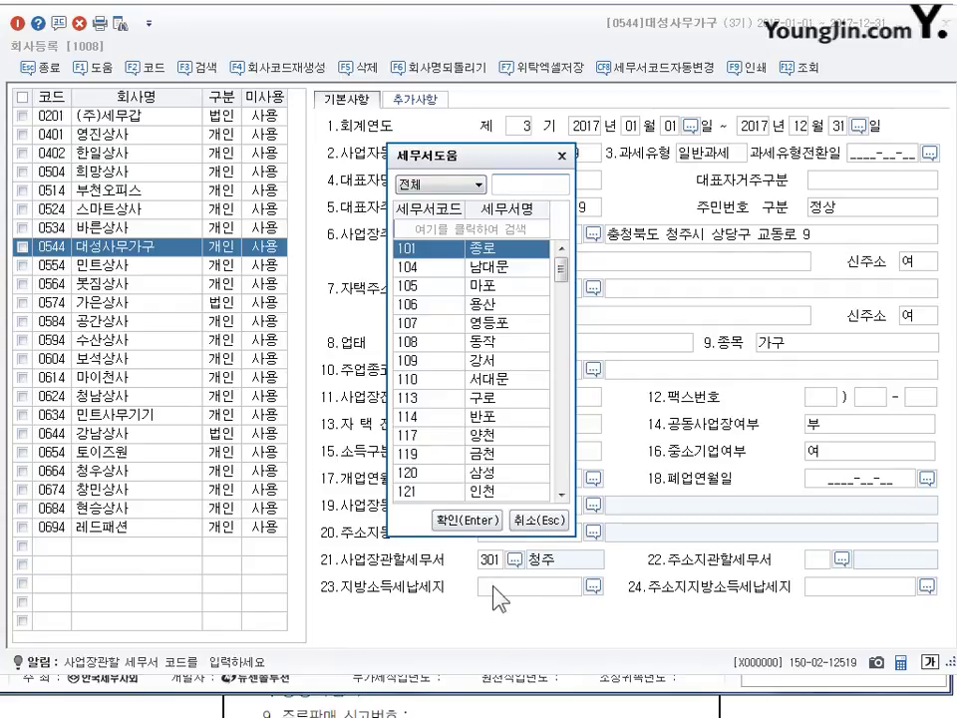
{"action": "left_click", "coordinate": [562, 156]}
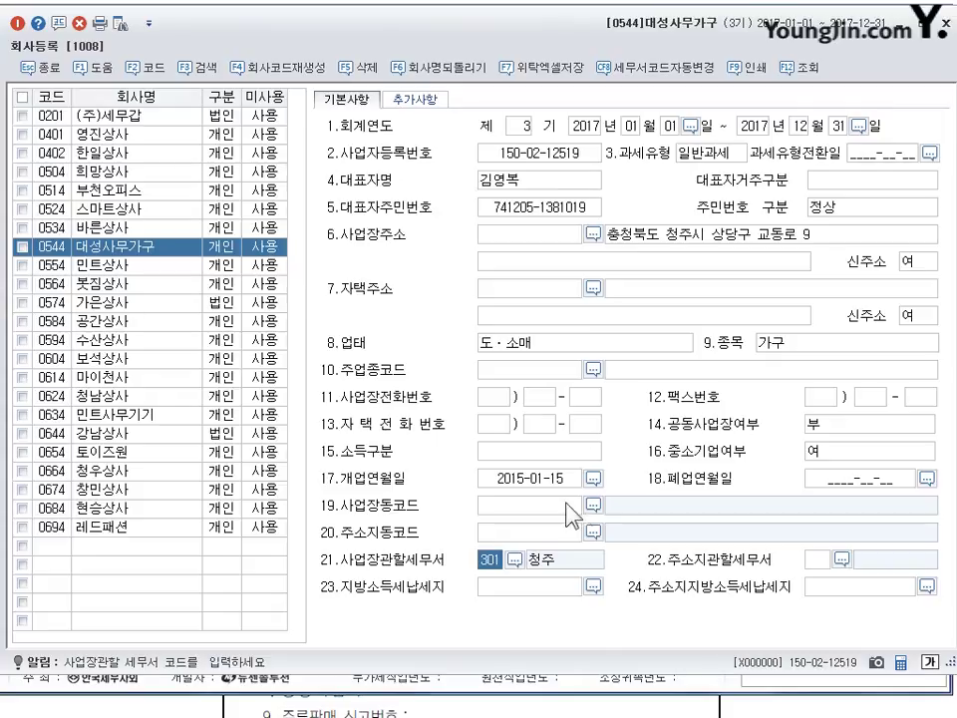
Step: Close the company registration and switch to the exam document to read problem 02 on the prior-period balance sheet
{"action": "left_click", "coordinate": [945, 23]}
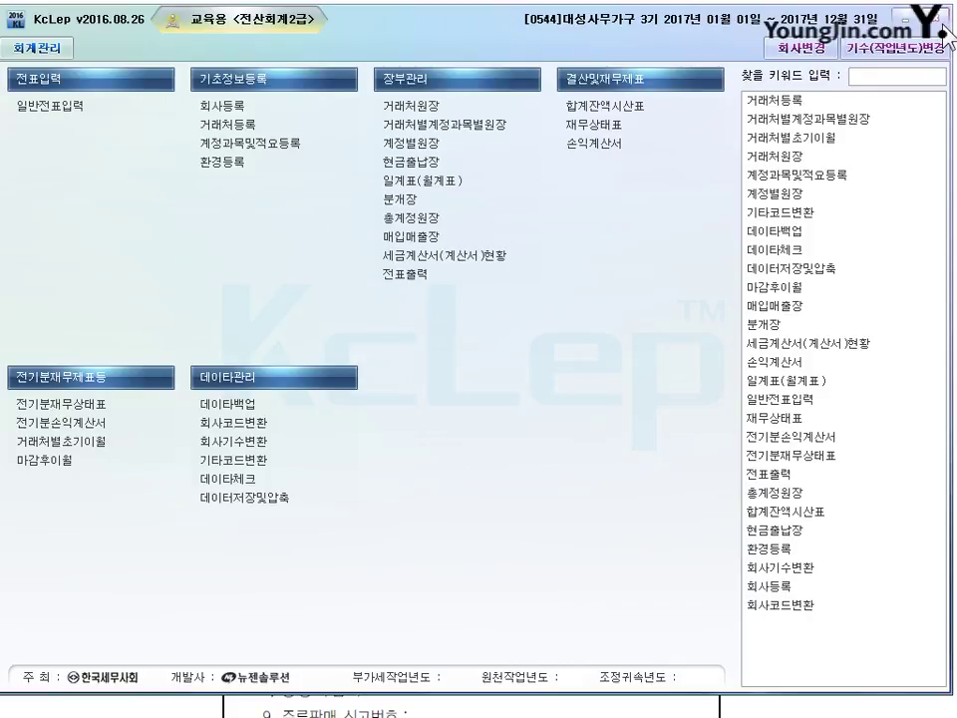
{"action": "left_click", "coordinate": [442, 701]}
{"action": "scroll", "coordinate": [397, 342], "scroll_direction": "down", "scroll_amount": 5}
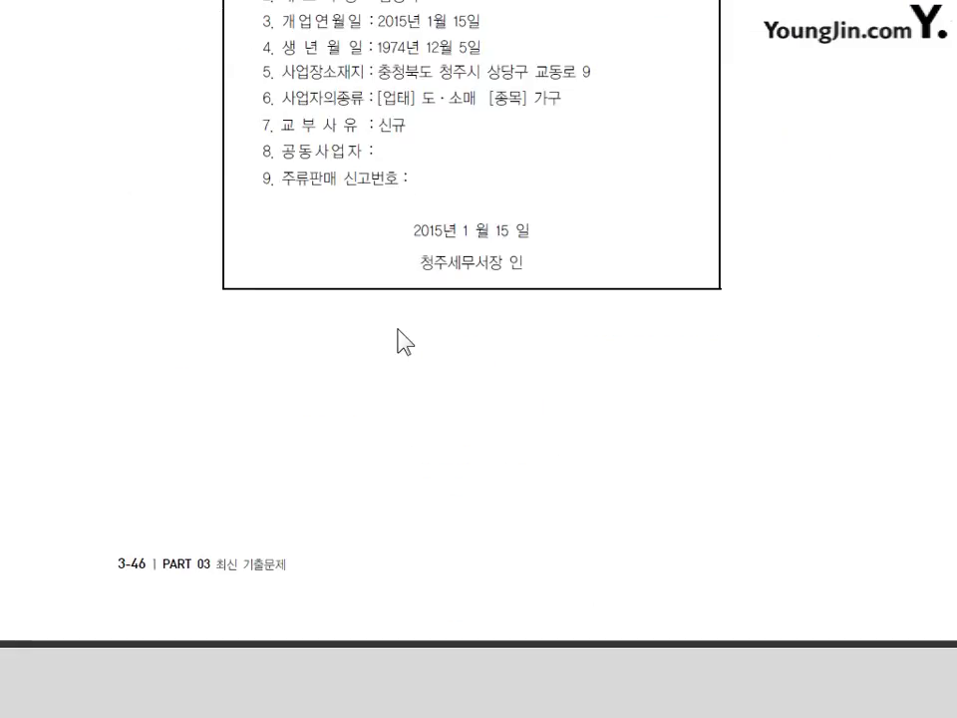
{"action": "scroll", "coordinate": [396, 342], "scroll_direction": "down", "scroll_amount": 8}
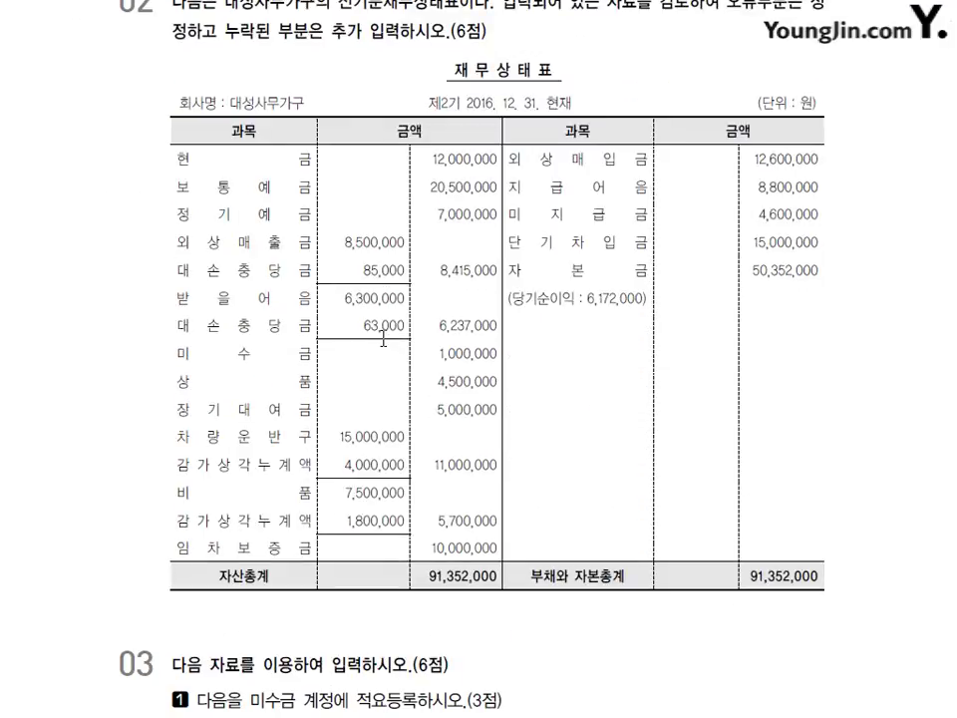
{"action": "scroll", "coordinate": [383, 339], "scroll_direction": "up", "scroll_amount": 1}
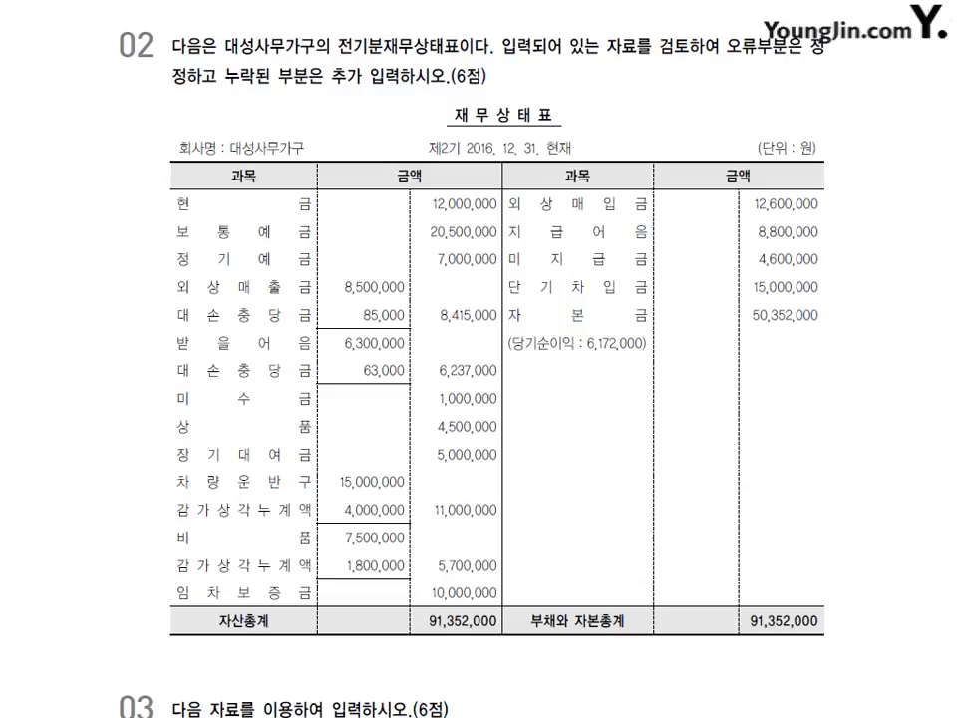
Step: Switch to KcLep's 전기분재무상태표 form, widen the asset table's 계정과목 column, and keep the accounts in code order
{"action": "key", "text": "alt+Tab"}
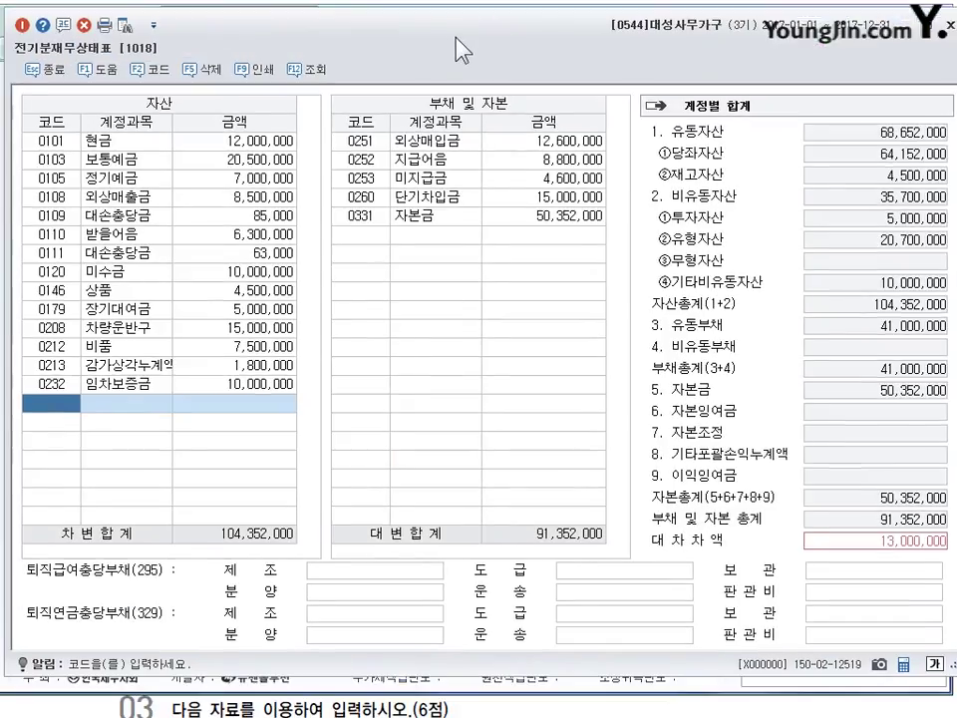
{"action": "left_click", "coordinate": [168, 126]}
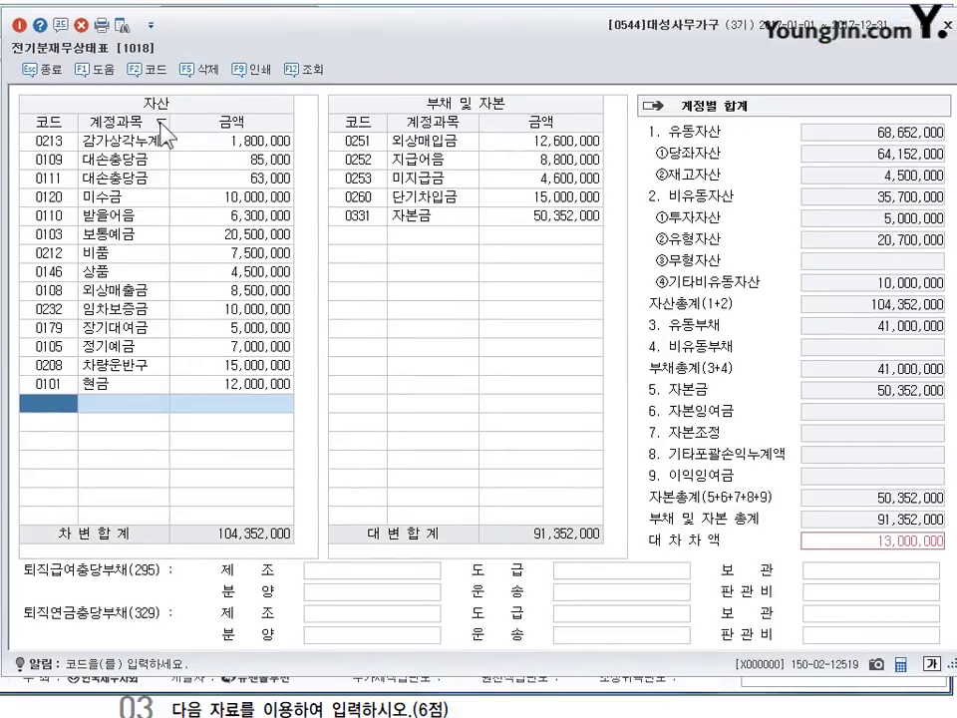
{"action": "left_click", "coordinate": [166, 127]}
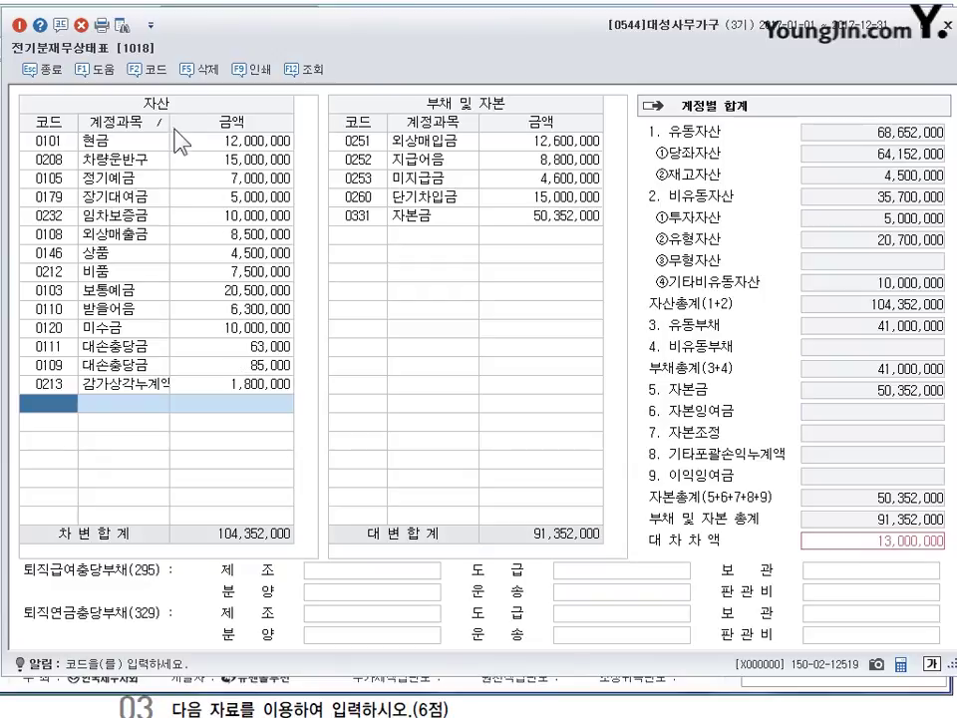
{"action": "left_click_drag", "start_coordinate": [170, 125], "coordinate": [178, 125]}
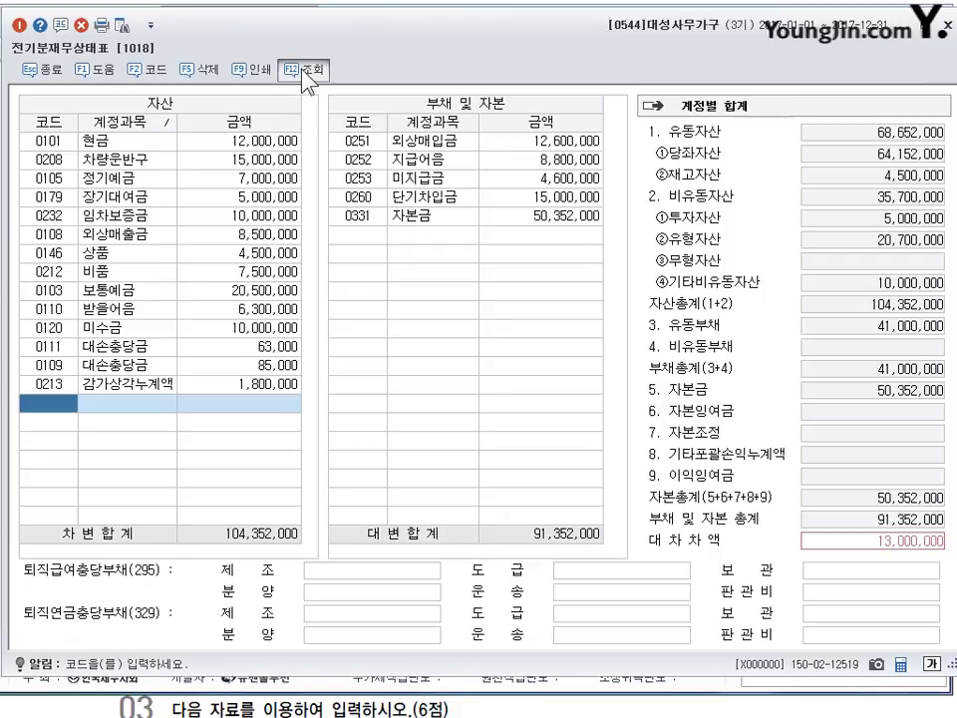
{"action": "left_click", "coordinate": [221, 71]}
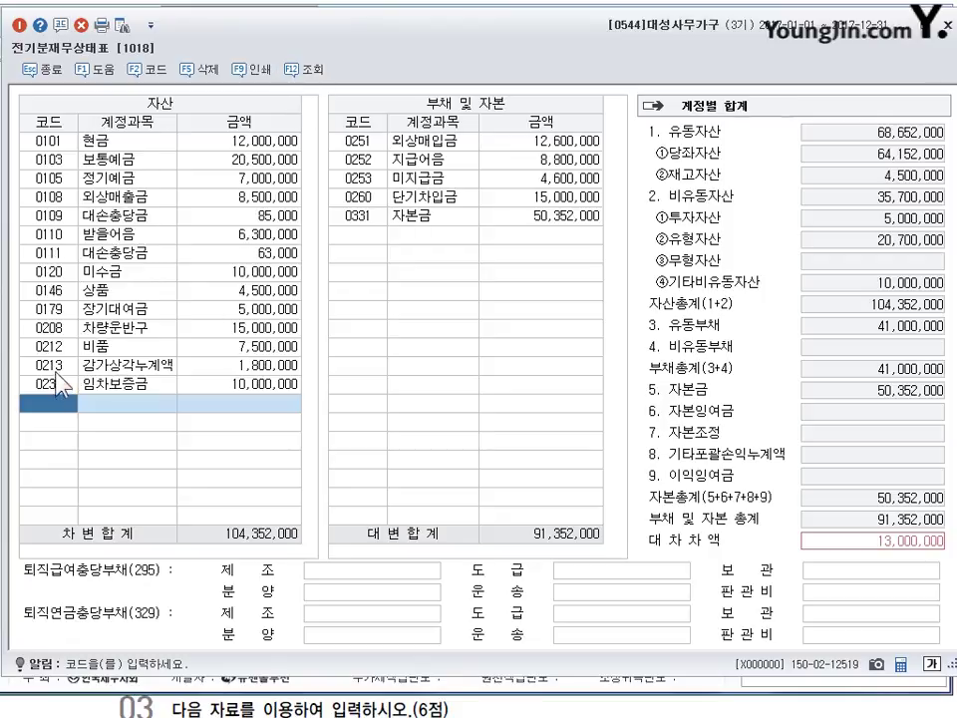
Step: Check the asset entries against the problem and correct the 미수금 amount to 1,000,000
{"action": "left_click", "coordinate": [108, 147]}
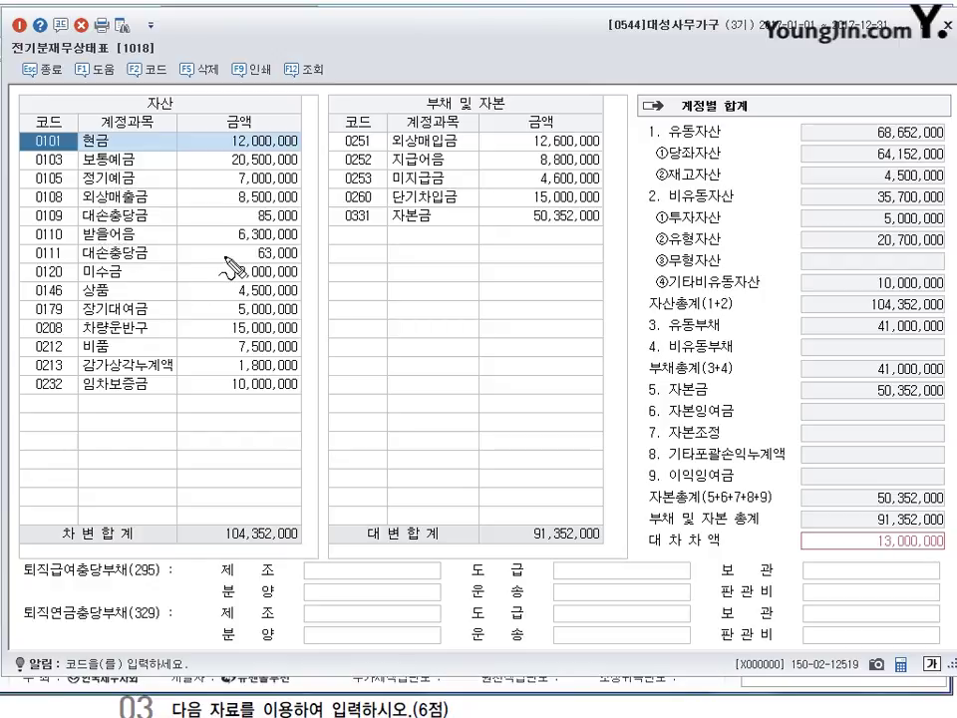
{"action": "mouse_move", "coordinate": [249, 291]}
{"action": "left_mouse_down"}
{"action": "mouse_move", "coordinate": [311, 289]}
{"action": "mouse_move", "coordinate": [236, 261]}
{"action": "mouse_move", "coordinate": [251, 281]}
{"action": "left_mouse_up"}
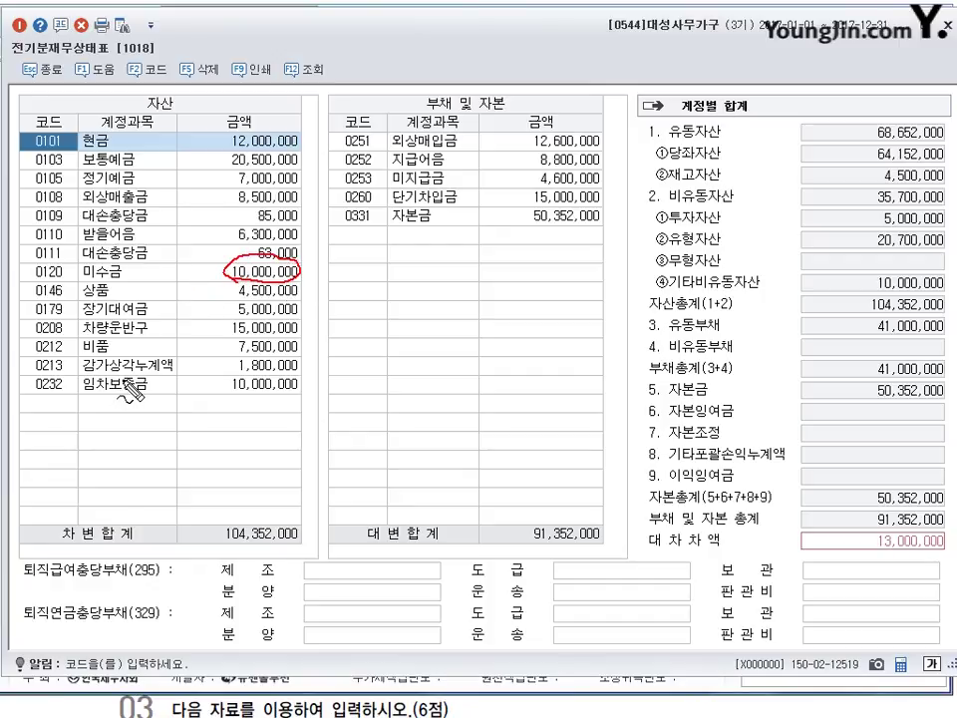
{"action": "mouse_move", "coordinate": [73, 346]}
{"action": "left_mouse_down"}
{"action": "mouse_move", "coordinate": [65, 354]}
{"action": "mouse_move", "coordinate": [72, 344]}
{"action": "mouse_move", "coordinate": [108, 343]}
{"action": "left_mouse_up"}
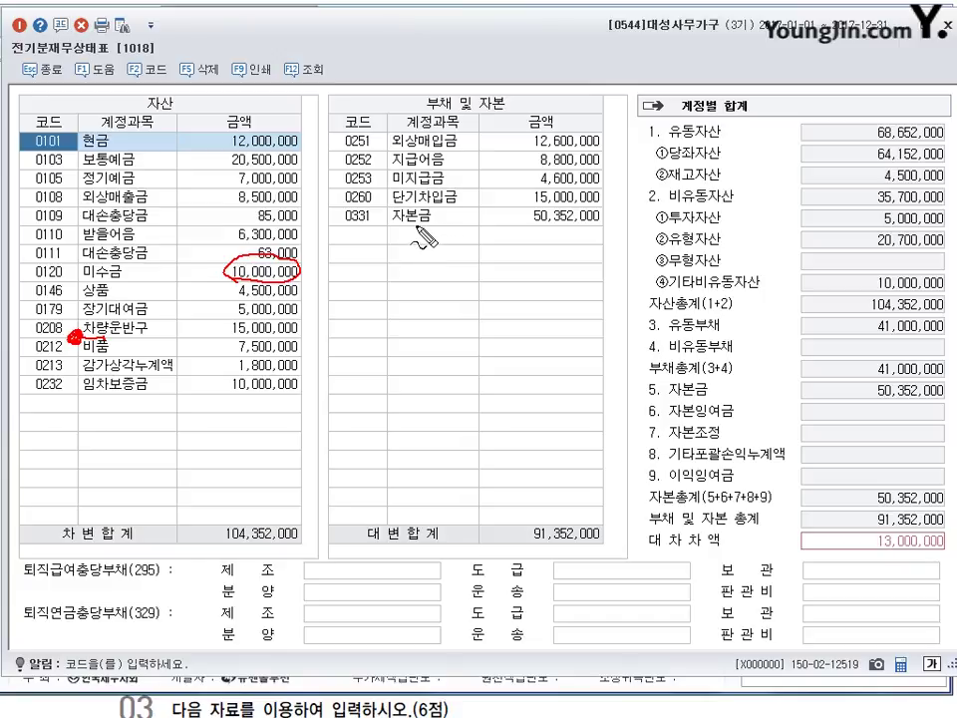
{"action": "key", "text": "Escape"}
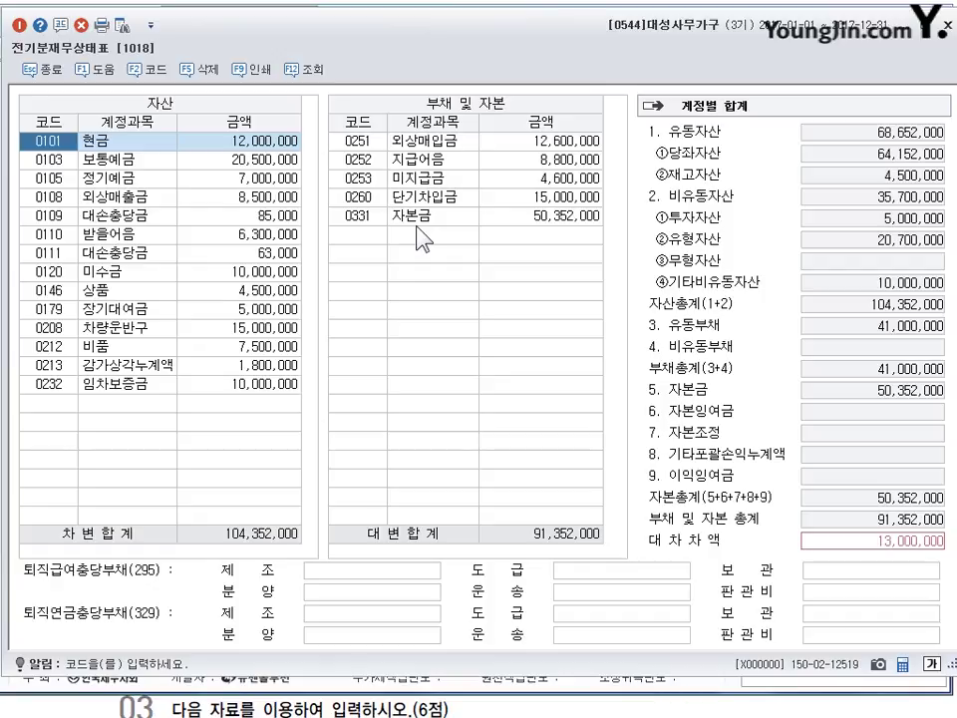
{"action": "left_click", "coordinate": [261, 272]}
{"action": "type", "text": "1000000"}
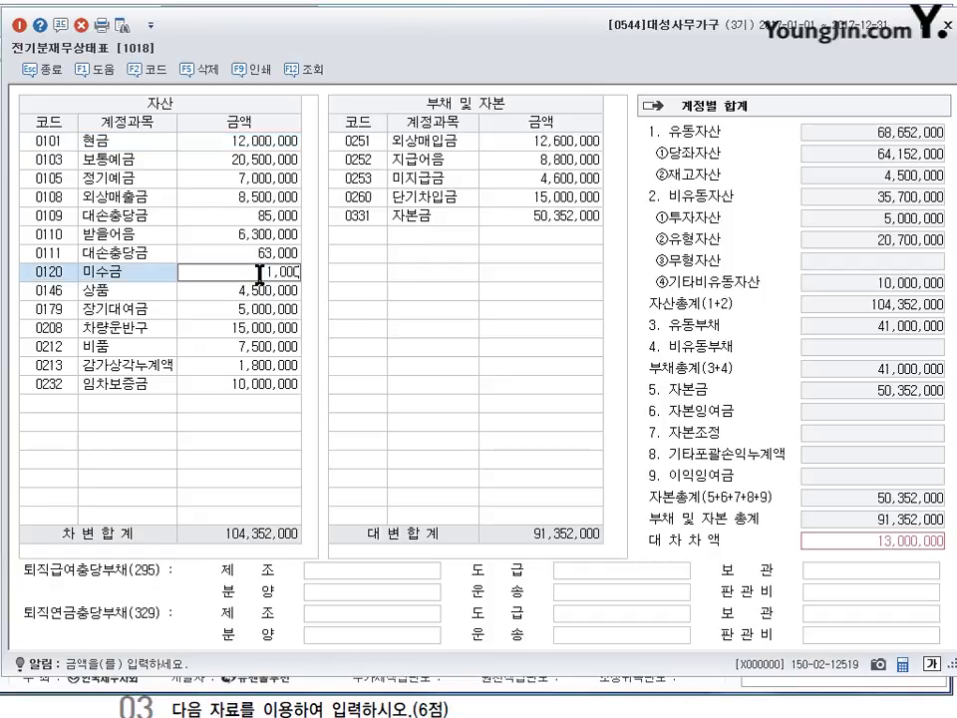
{"action": "key", "text": "Return"}
Step: Add the 차량운반구 accumulated depreciation account (0209 감가상각누계액) to the assets with 11,000,000 and refresh the list into code order
{"action": "left_click", "coordinate": [40, 403]}
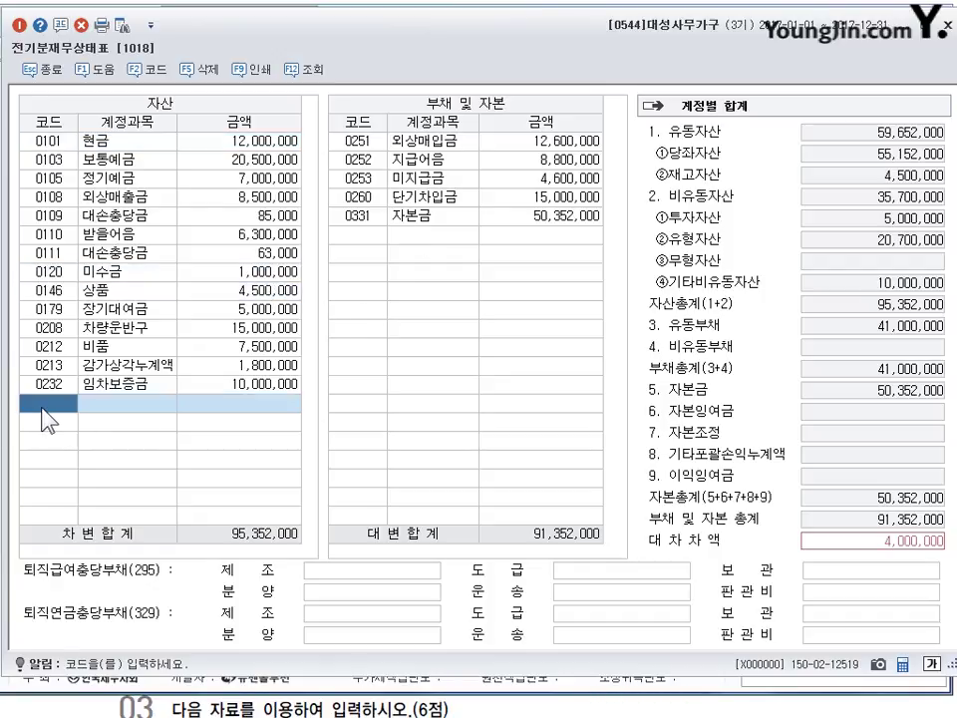
{"action": "type", "text": "감"}
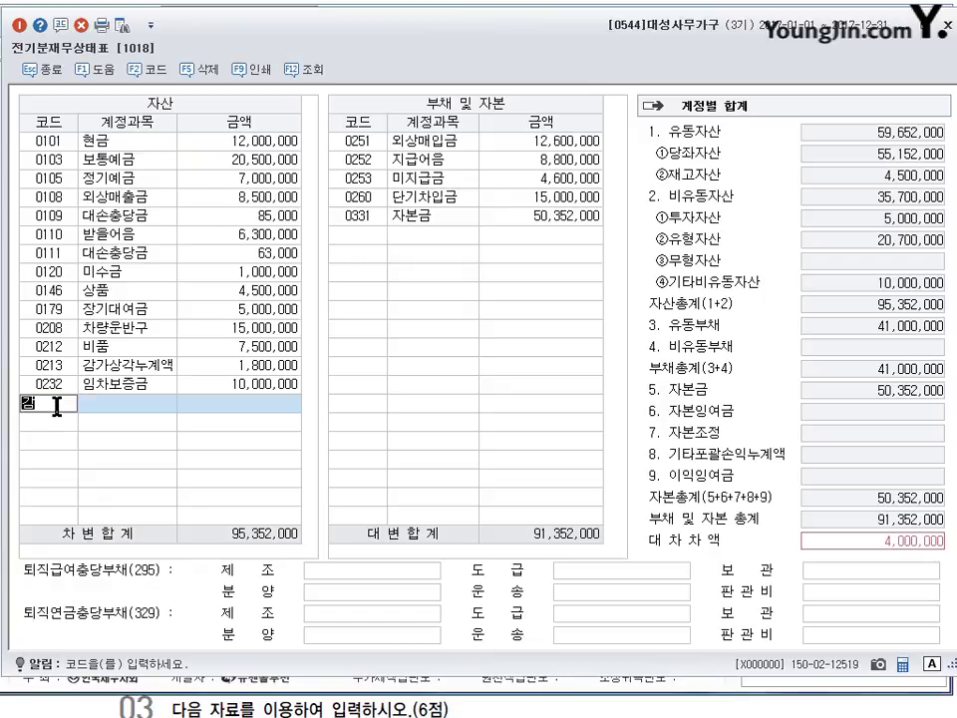
{"action": "type", "text": "ㄱㅏ"}
{"action": "key", "text": "Return"}
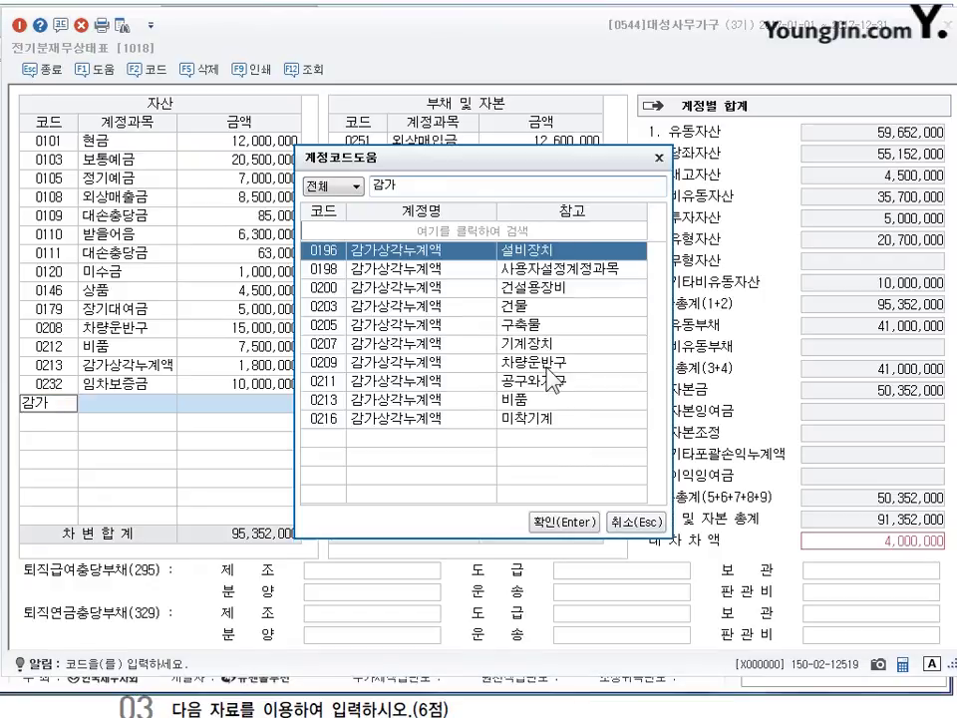
{"action": "left_click", "coordinate": [366, 365]}
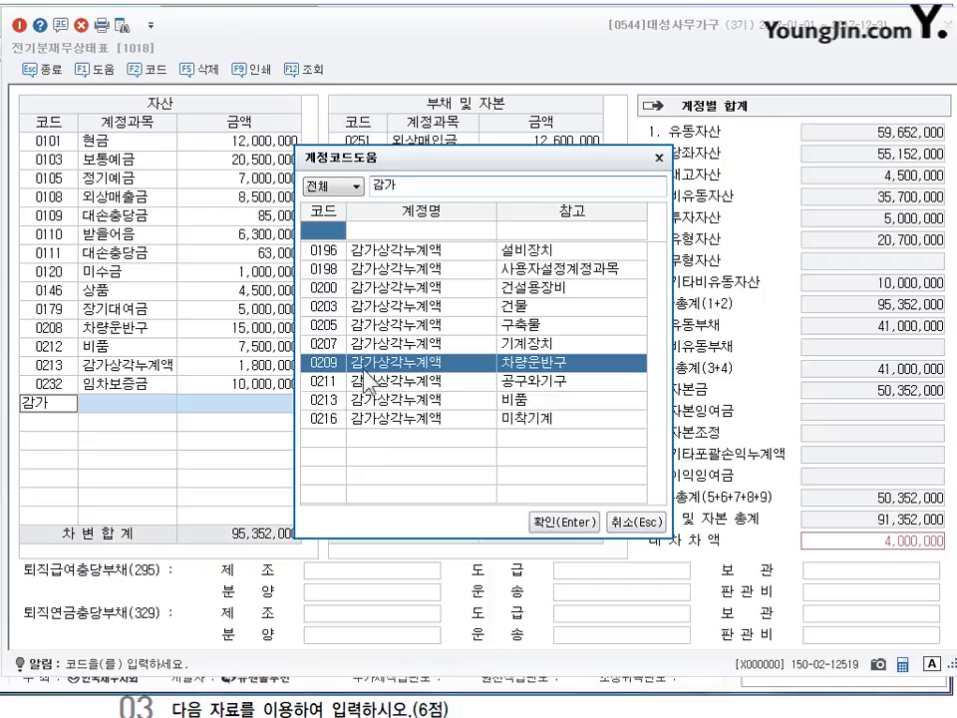
{"action": "left_click", "coordinate": [563, 522]}
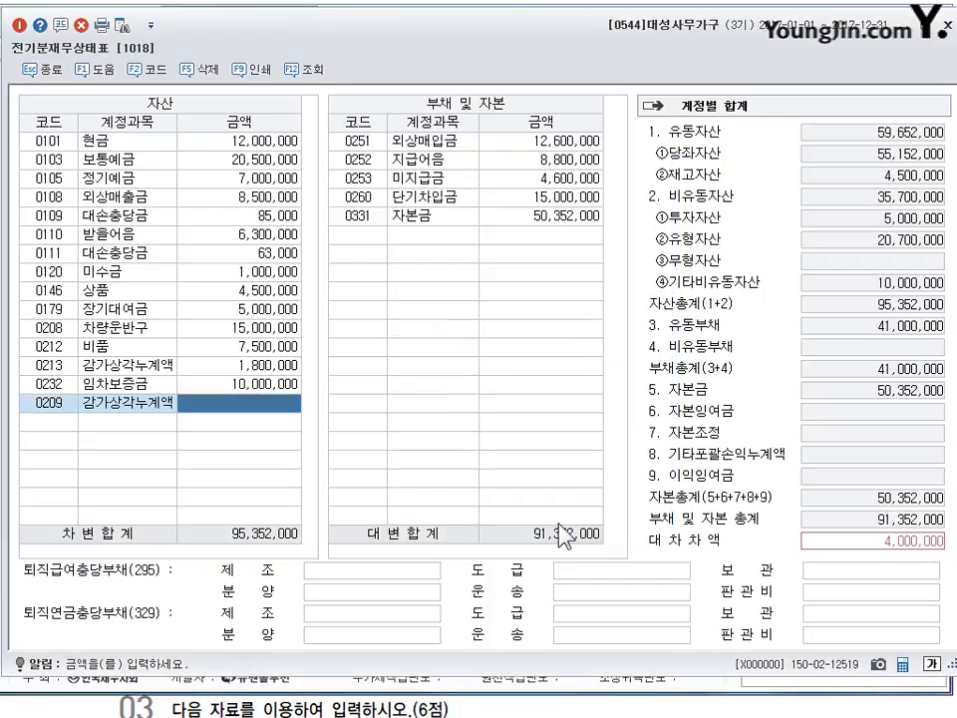
{"action": "type", "text": "11000000"}
{"action": "key", "text": "Return"}
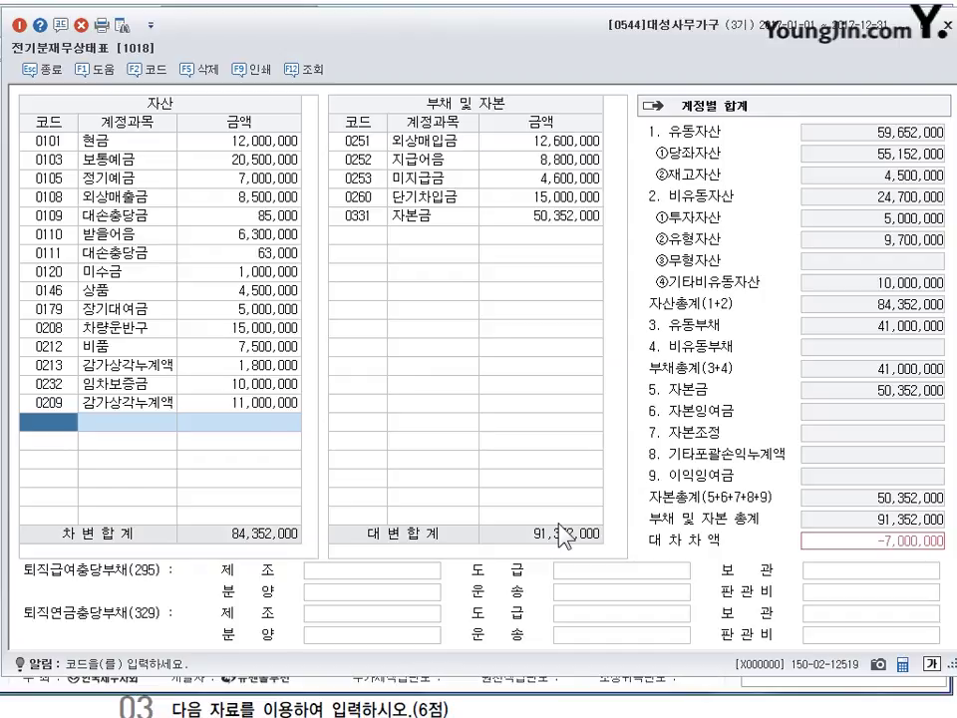
{"action": "left_click", "coordinate": [303, 74]}
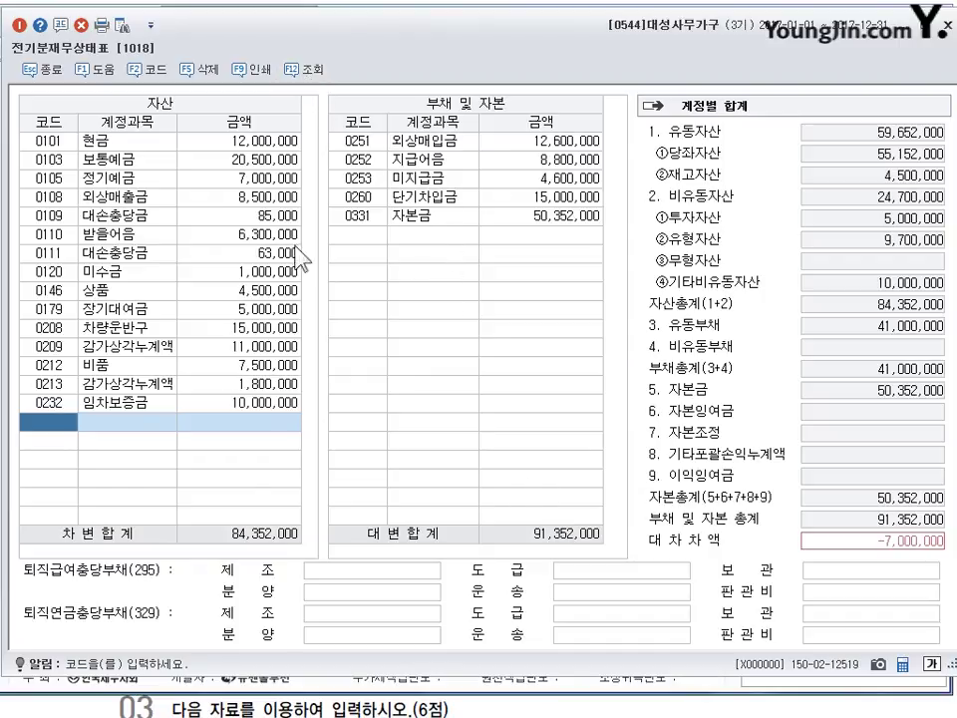
Step: Correct the amount of the 0209 감가상각누계액 account to 4,000,000
{"action": "left_click", "coordinate": [138, 347]}
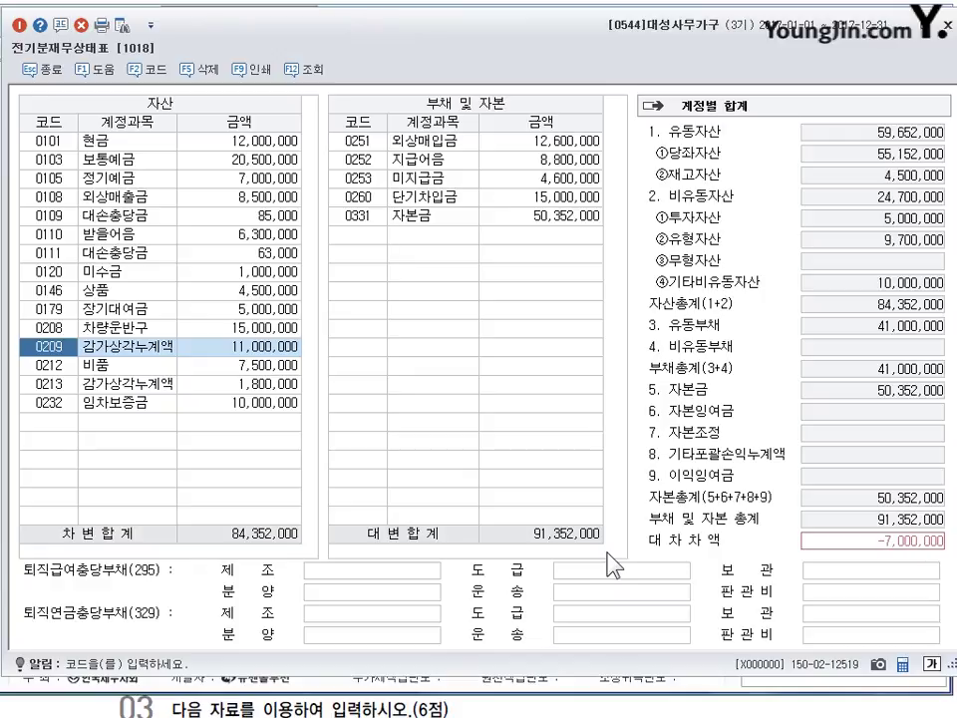
{"action": "left_click", "coordinate": [256, 347]}
{"action": "type", "text": "4,000"}
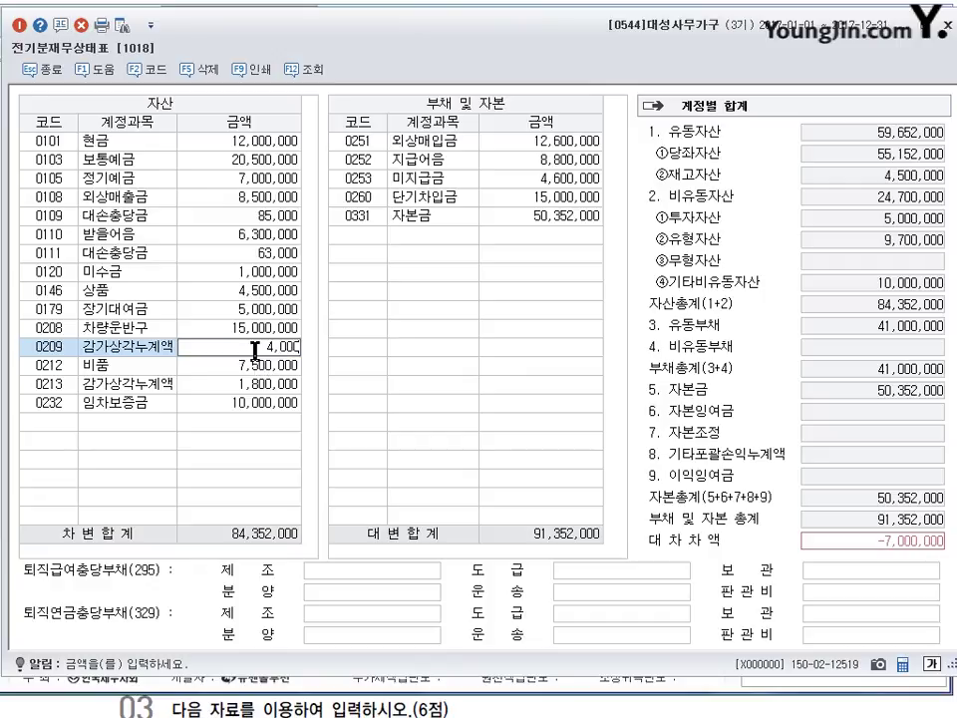
{"action": "type", "text": ",000"}
{"action": "key", "text": "Return"}
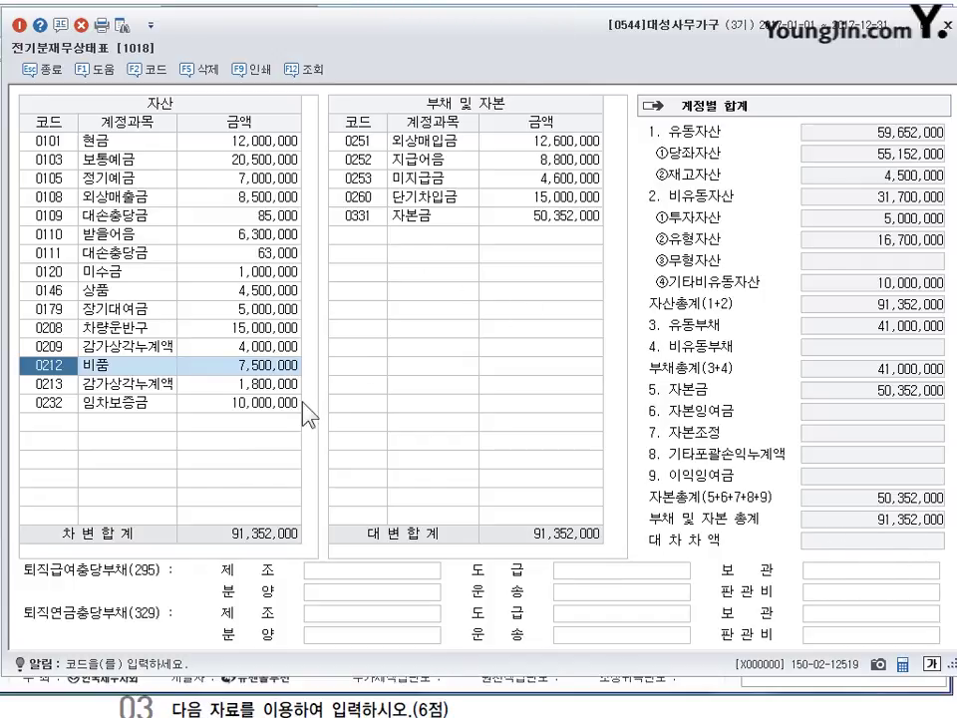
Step: Close the prior-period balance sheet and read problem 03 in the exam document, temporarily handwriting a note beside its second question
{"action": "left_click", "coordinate": [942, 18]}
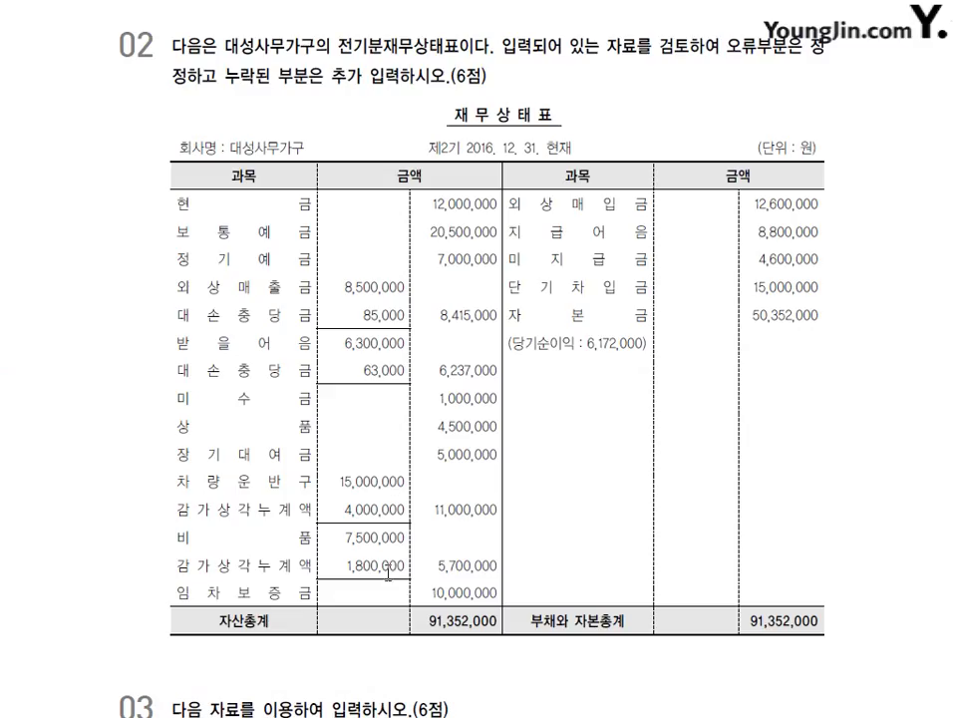
{"action": "scroll", "coordinate": [333, 553], "scroll_direction": "down", "scroll_amount": 5}
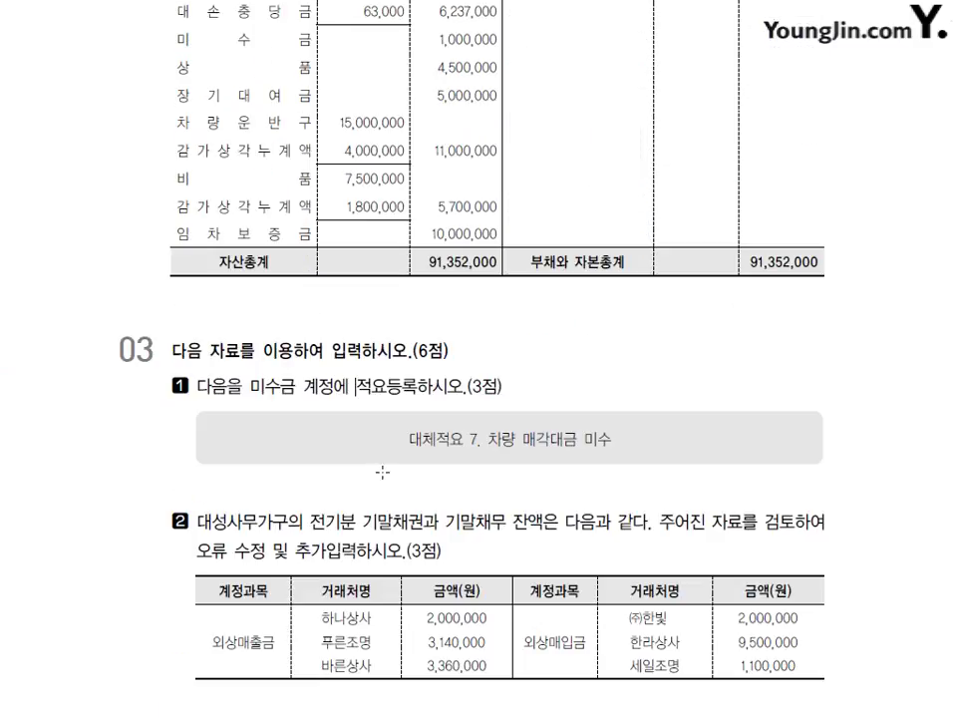
{"action": "scroll", "coordinate": [382, 472], "scroll_direction": "down", "scroll_amount": 2}
{"action": "scroll", "coordinate": [381, 461], "scroll_direction": "up", "scroll_amount": 2}
{"action": "left_click_drag", "start_coordinate": [460, 554], "coordinate": [592, 565]}
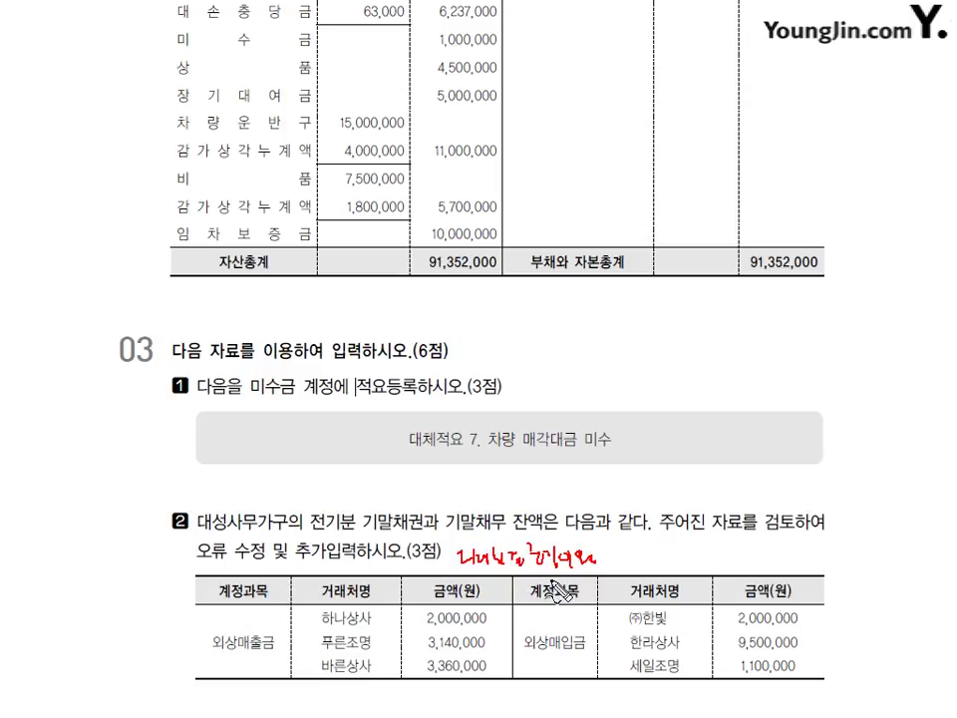
{"action": "key", "text": "Escape"}
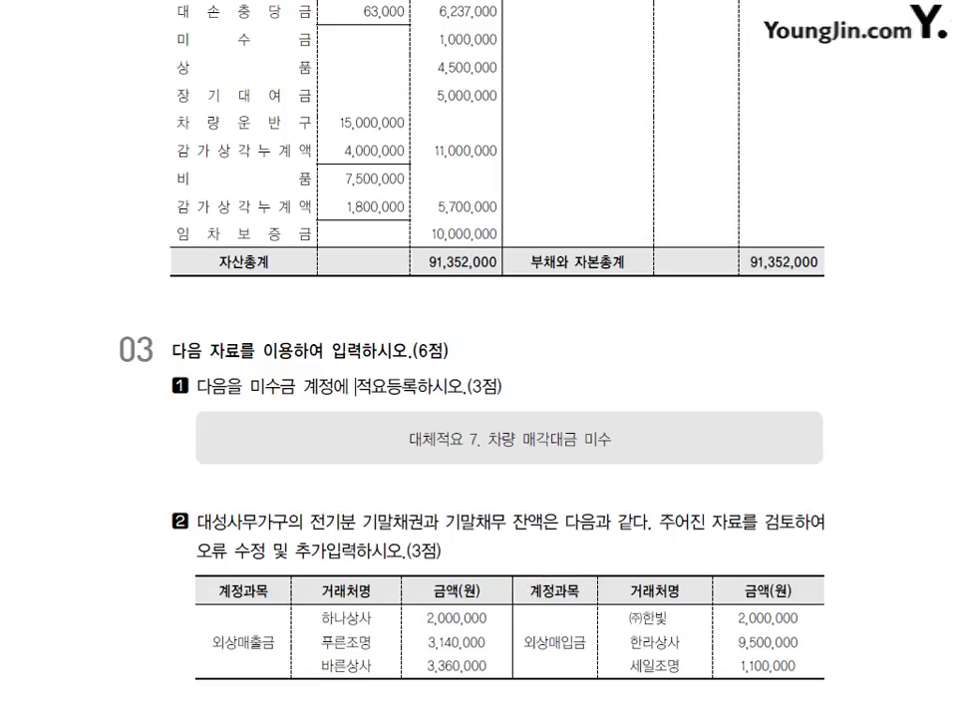
Step: Switch to KcLep and register 대체적요 7 as "차량 매각대금 미수" for the 0120 미수금 account in 계정과목및적요등록
{"action": "key", "text": "alt+Tab"}
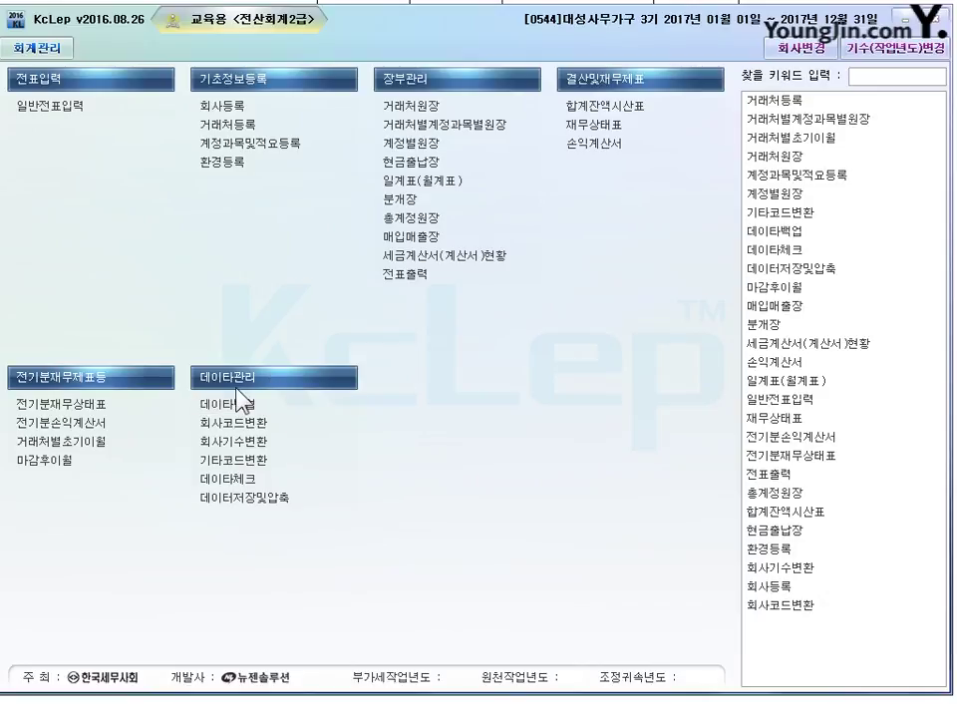
{"action": "left_click", "coordinate": [247, 150]}
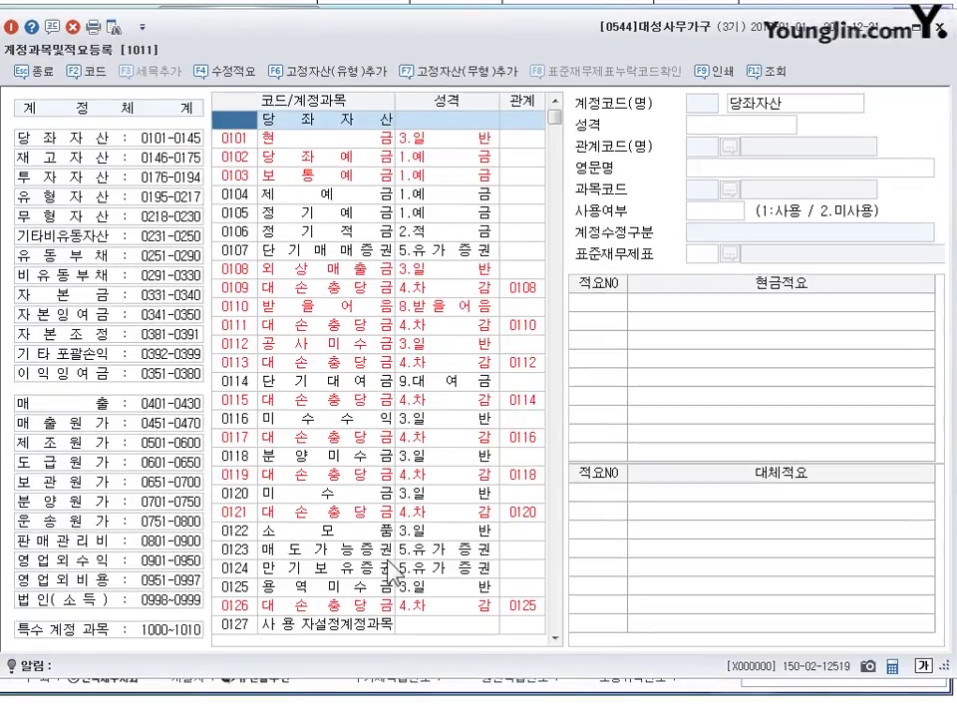
{"action": "left_click", "coordinate": [62, 139]}
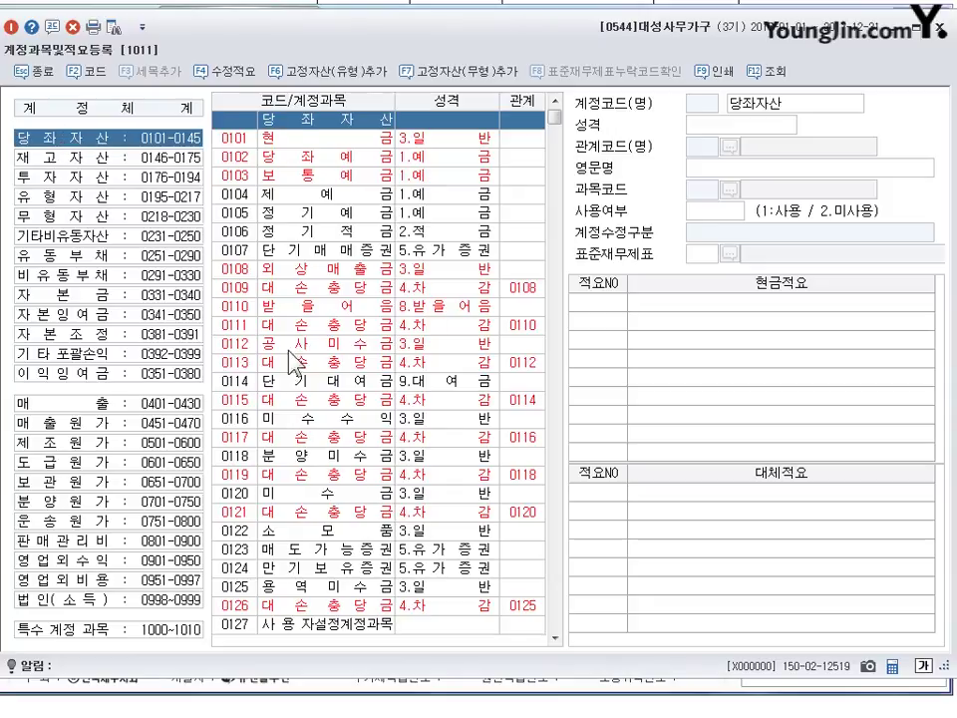
{"action": "left_click", "coordinate": [299, 496]}
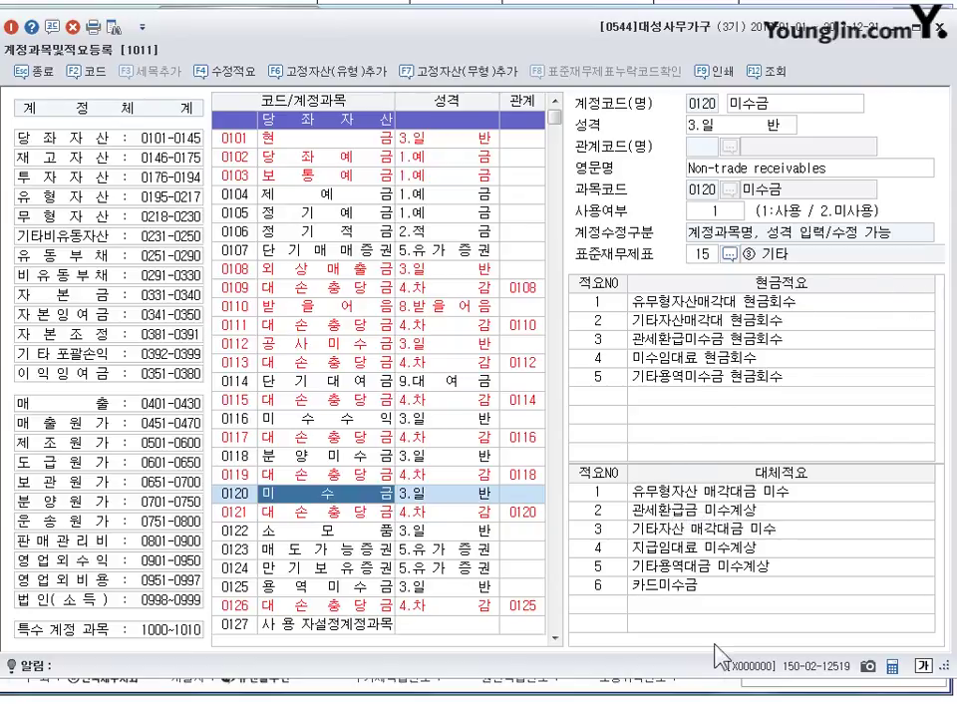
{"action": "left_click", "coordinate": [621, 604]}
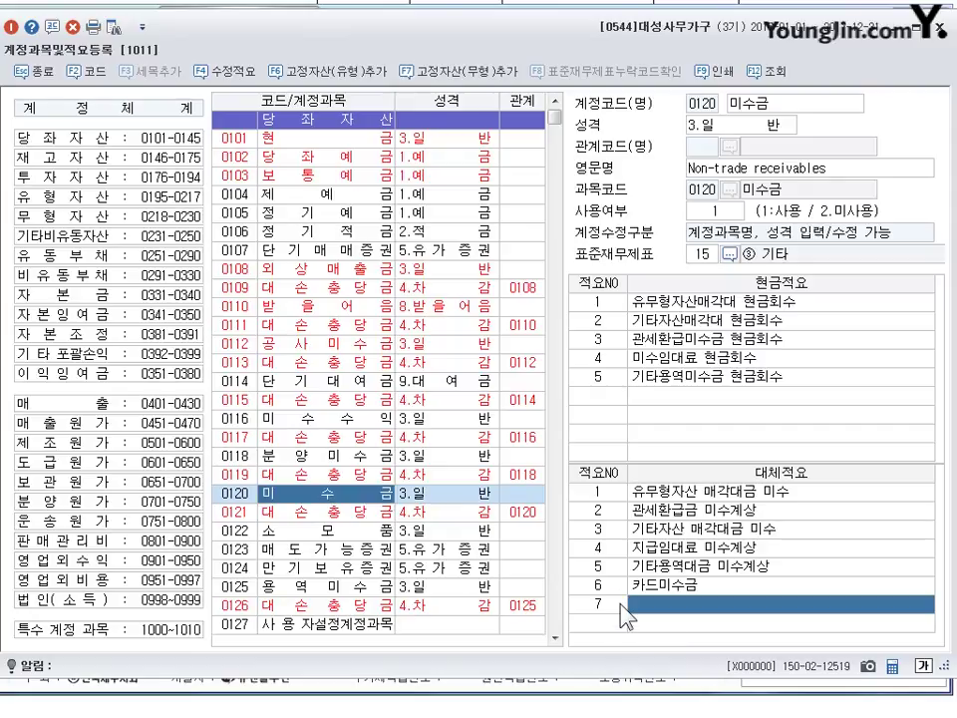
{"action": "type", "text": "차량"}
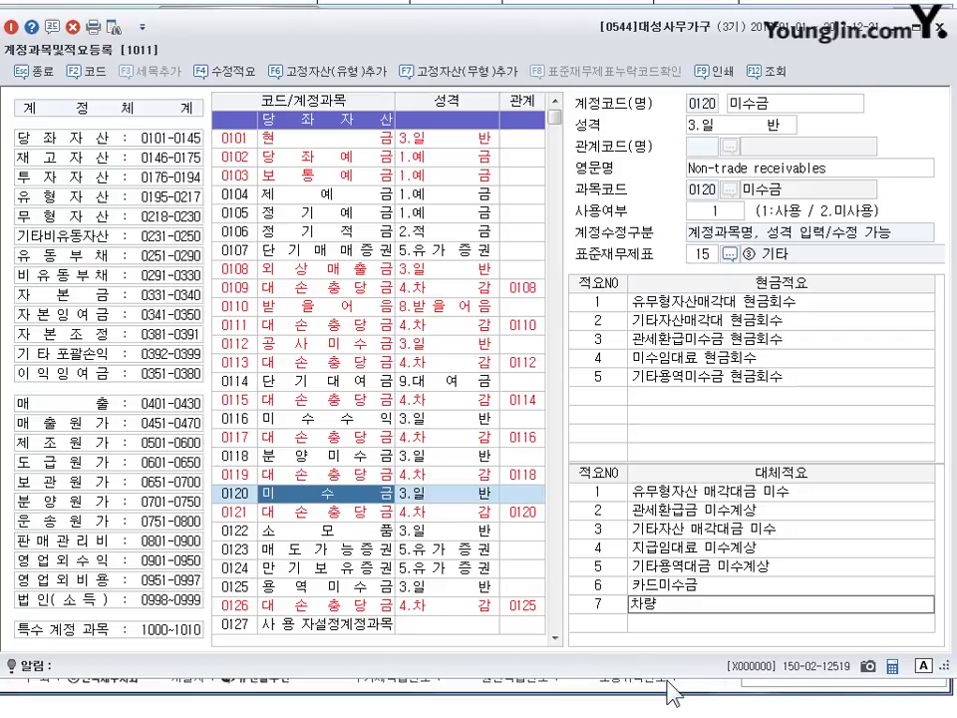
{"action": "type", "text": " 매각대금 미수"}
{"action": "left_click", "coordinate": [730, 610]}
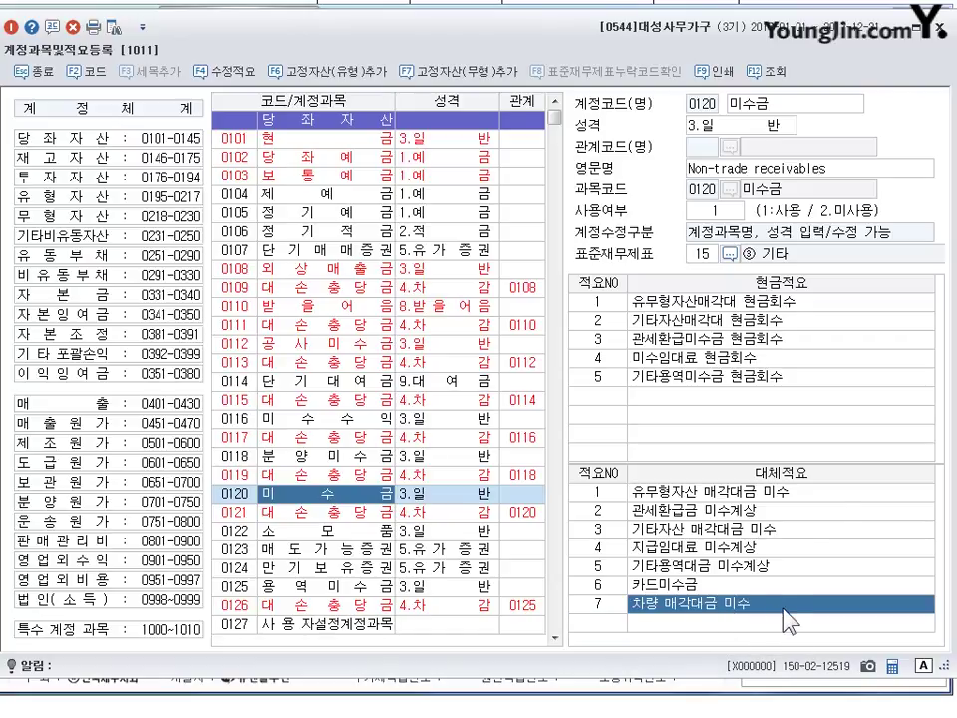
{"action": "key", "text": "Escape"}
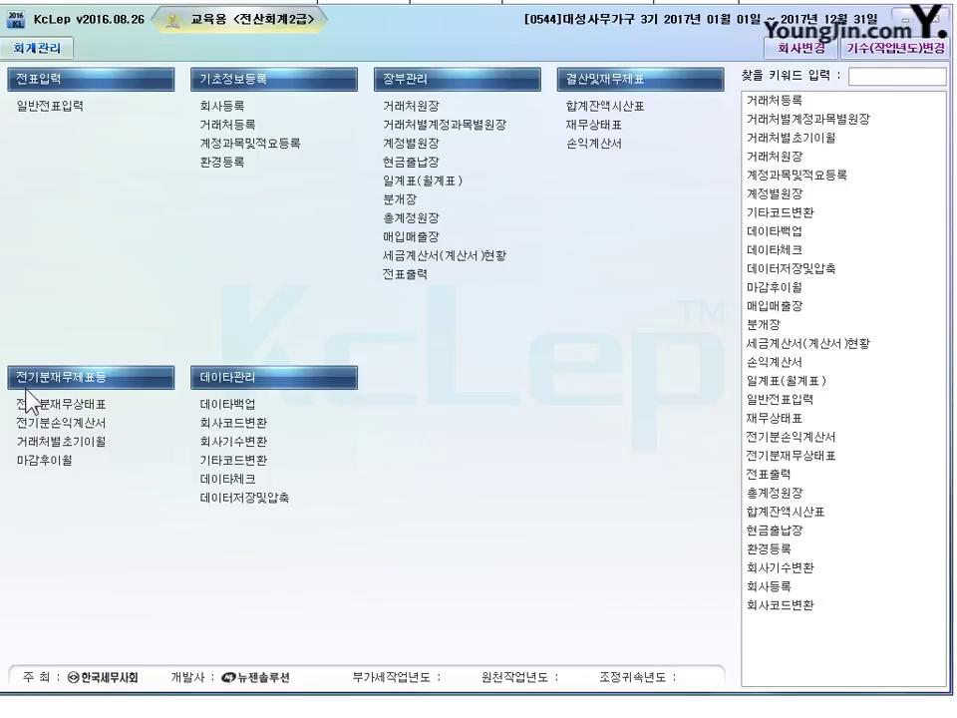
Step: Open 거래처별초기이월, review the 외상매출금 customers, and add the missing 00112 바른상사 with 3,360,000
{"action": "left_click", "coordinate": [57, 443]}
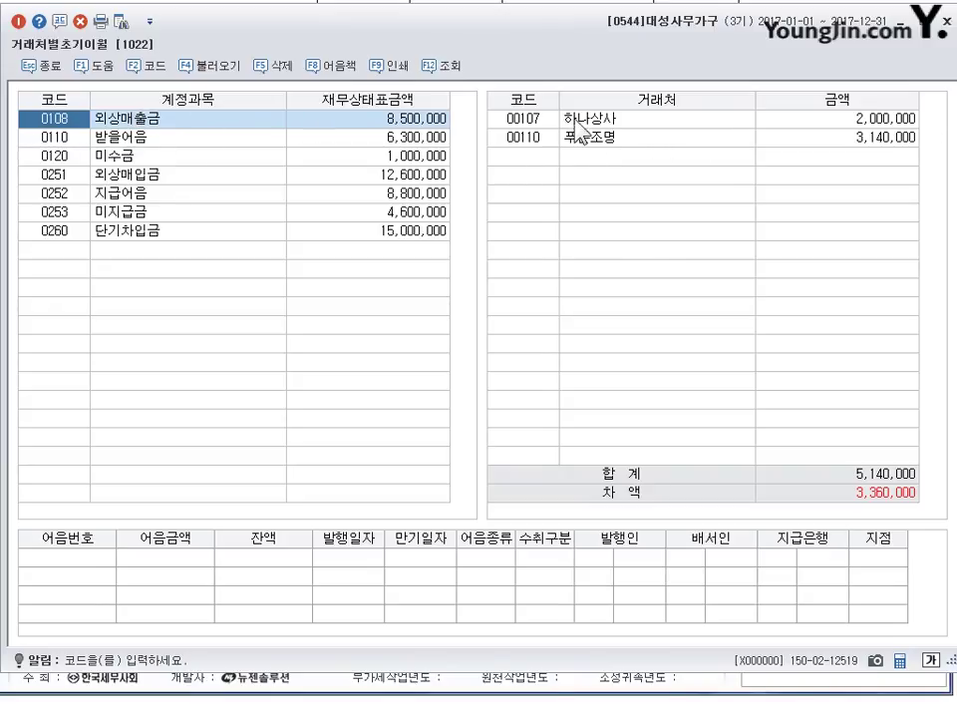
{"action": "left_click", "coordinate": [539, 126]}
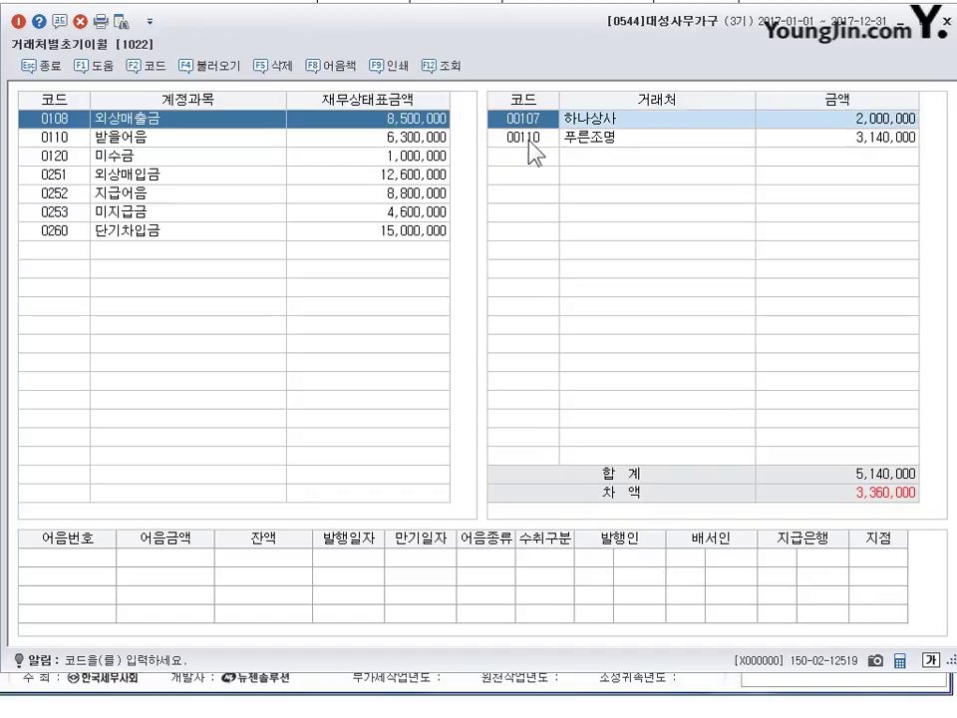
{"action": "left_click", "coordinate": [530, 140]}
{"action": "left_click", "coordinate": [522, 156]}
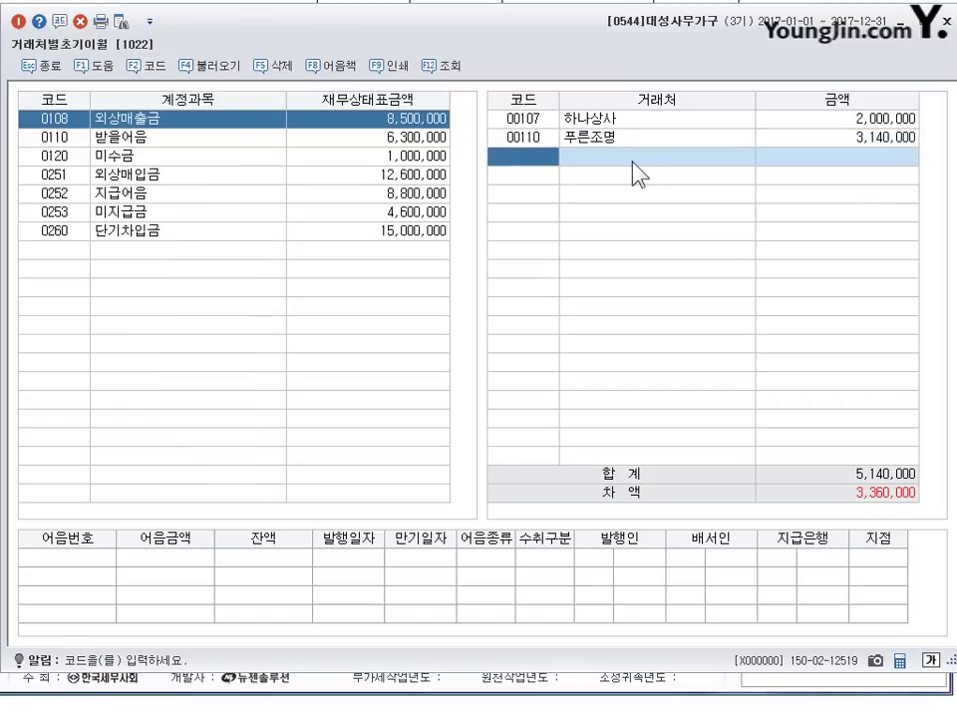
{"action": "key", "text": "F2"}
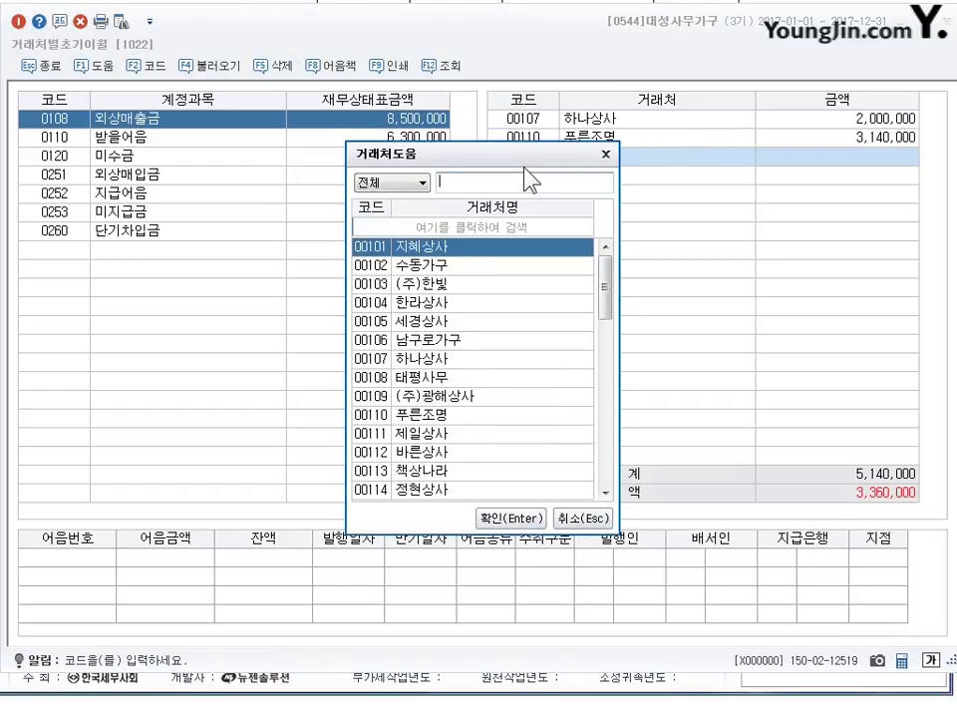
{"action": "type", "text": "바른"}
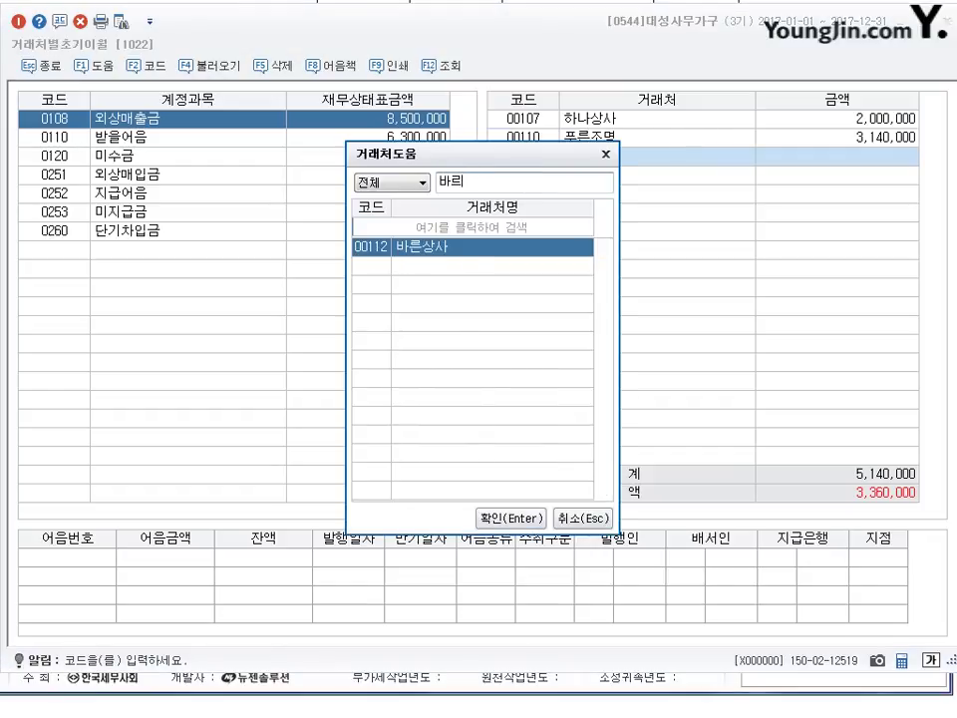
{"action": "type", "text": "른"}
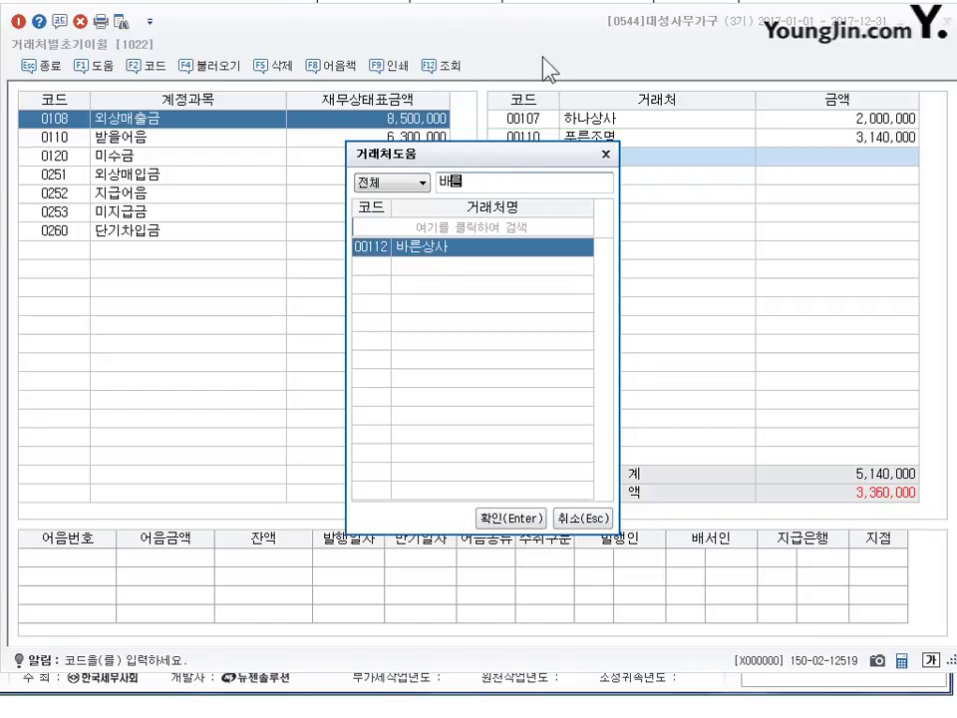
{"action": "left_click", "coordinate": [492, 518]}
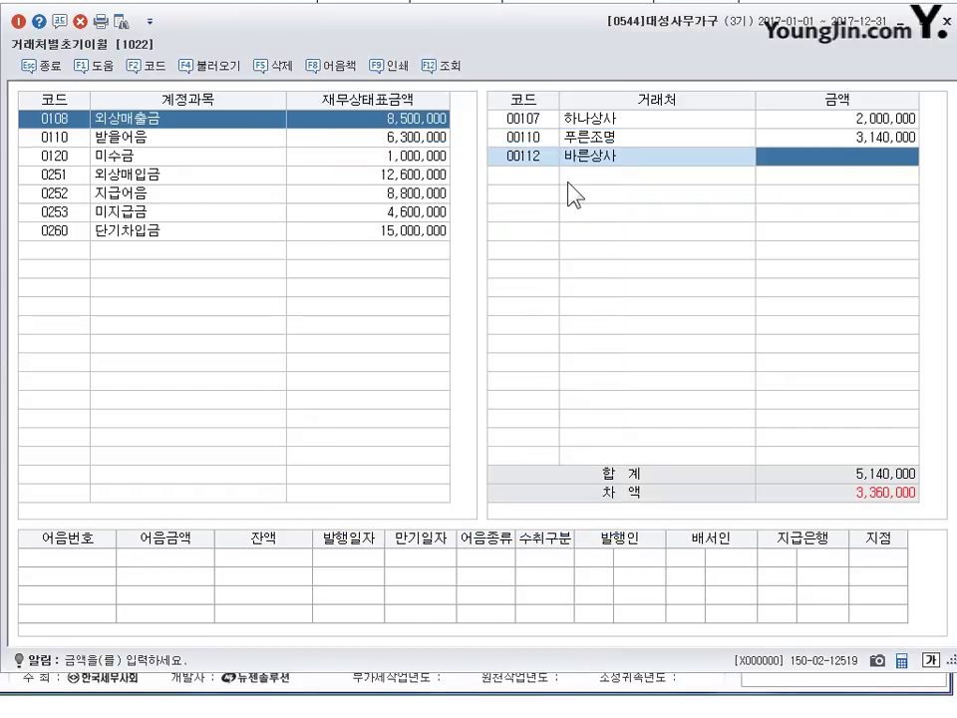
{"action": "type", "text": "3"}
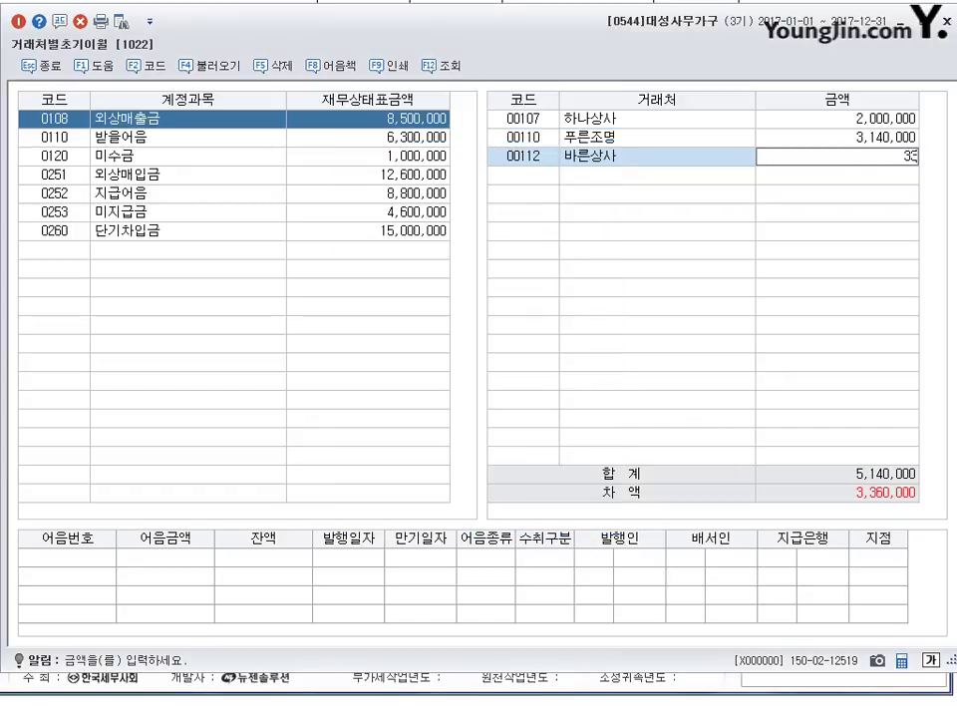
{"action": "type", "text": ",360,000"}
{"action": "key", "text": "Return"}
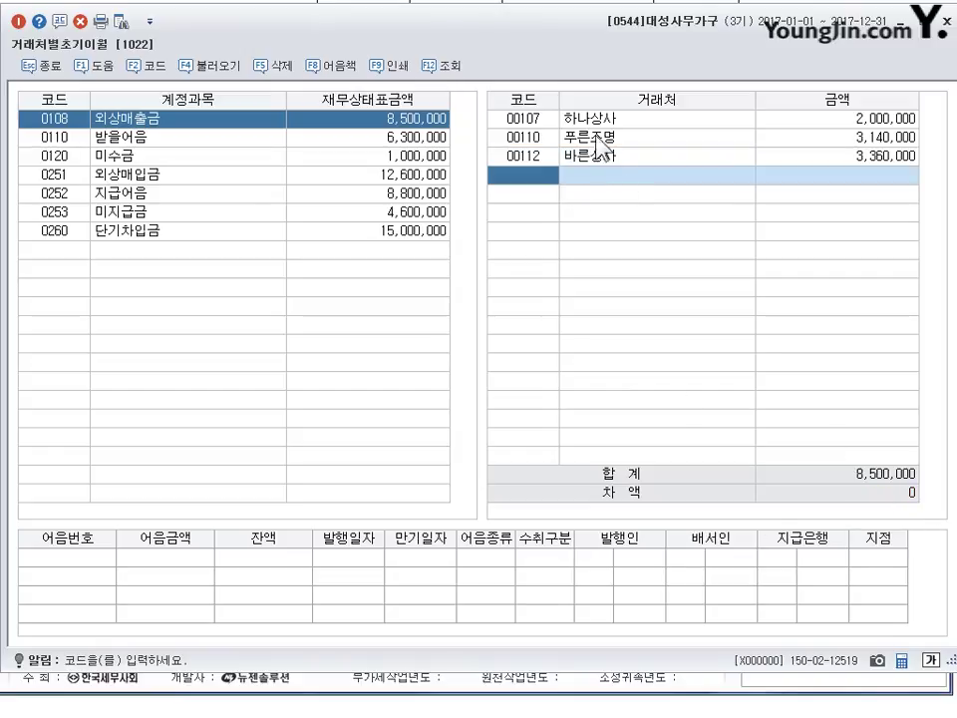
{"action": "left_click", "coordinate": [511, 157]}
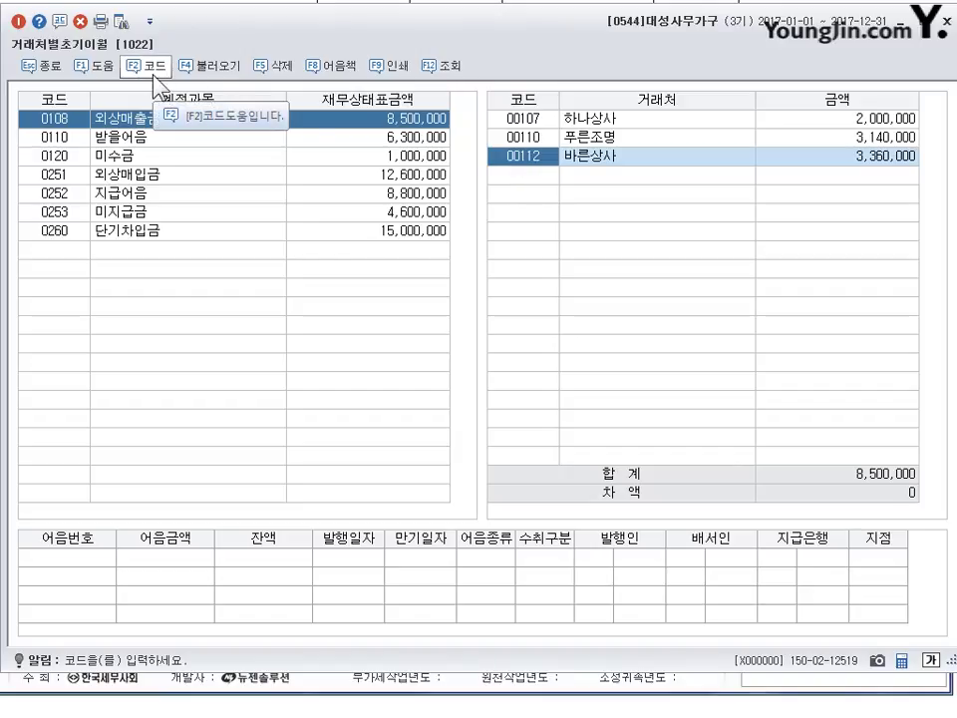
Step: Review the 0251 외상매입금 business partners and correct the amount of 00104 한라상사 to 9,500,000
{"action": "left_click", "coordinate": [140, 176]}
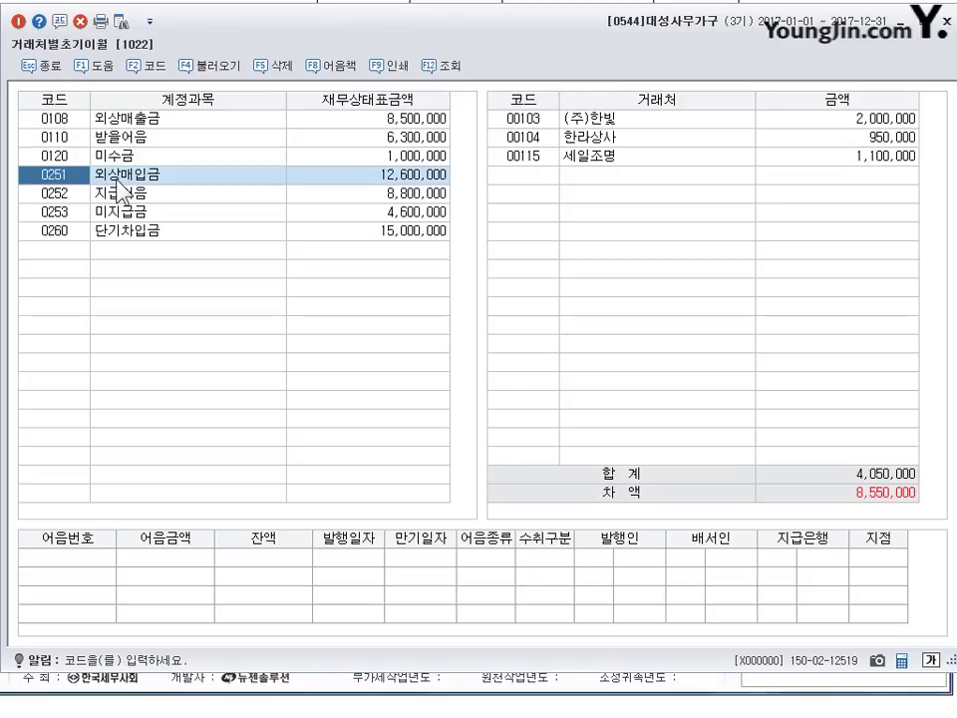
{"action": "left_click", "coordinate": [869, 120]}
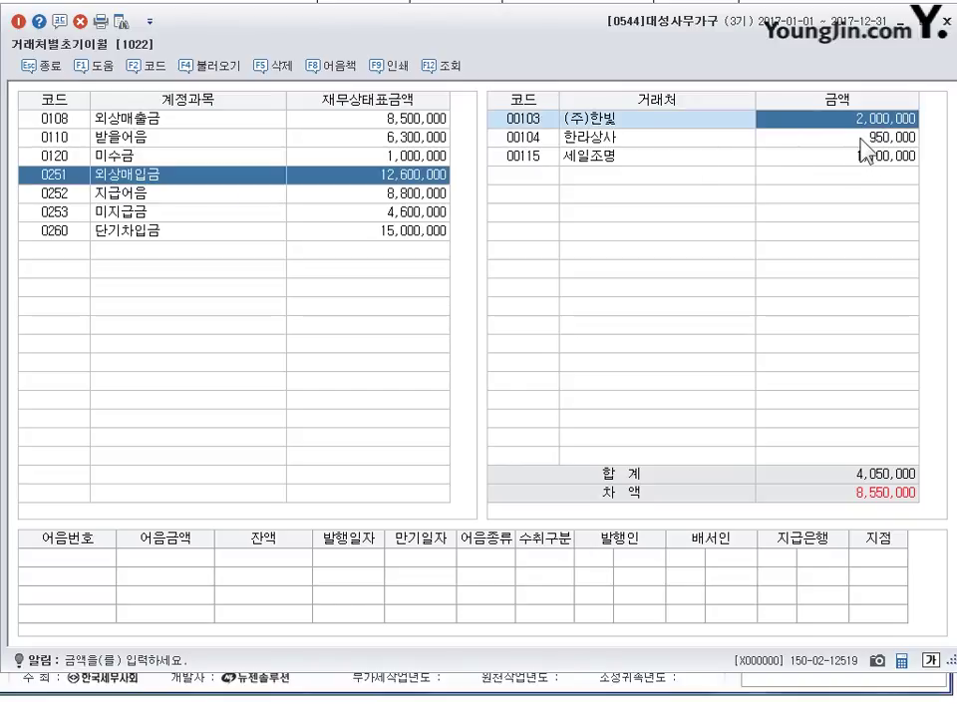
{"action": "left_click", "coordinate": [862, 141]}
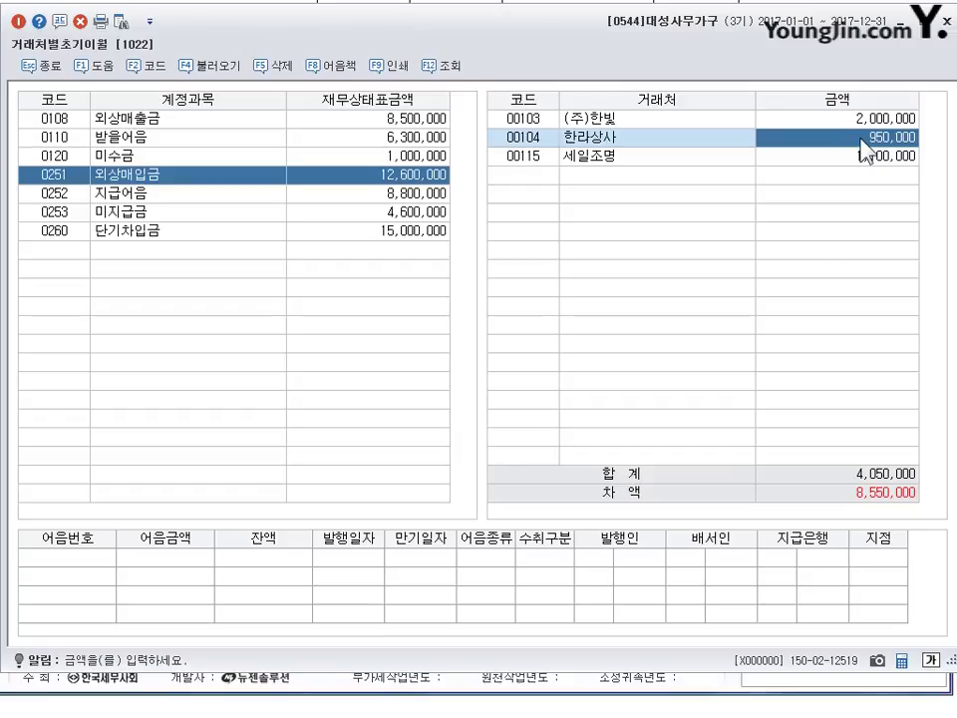
{"action": "type", "text": "9500000"}
{"action": "key", "text": "Return"}
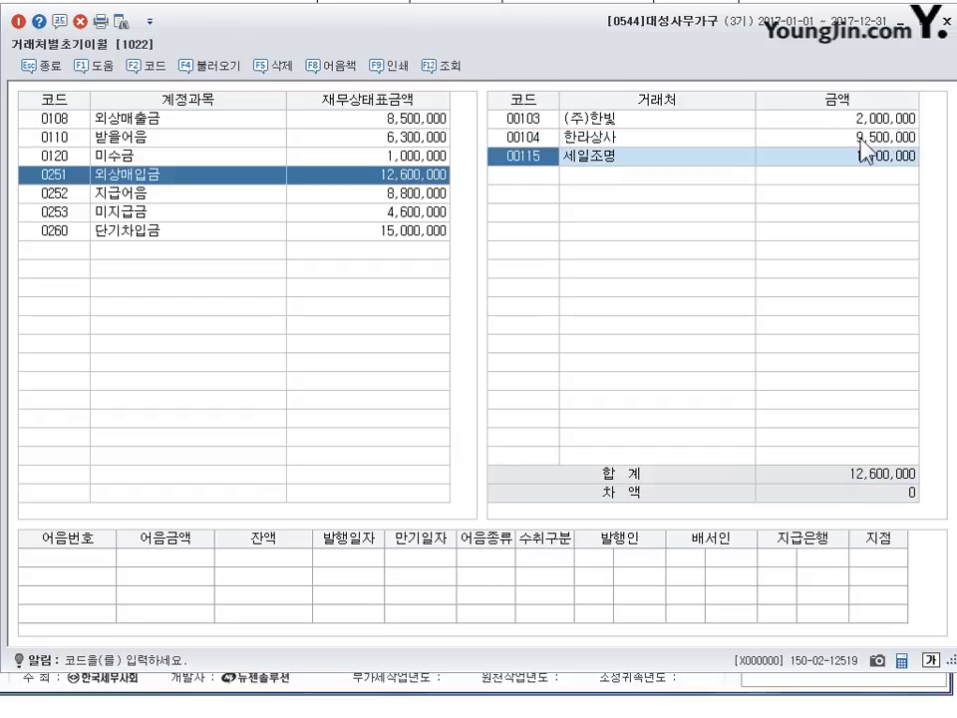
{"action": "left_click", "coordinate": [860, 141]}
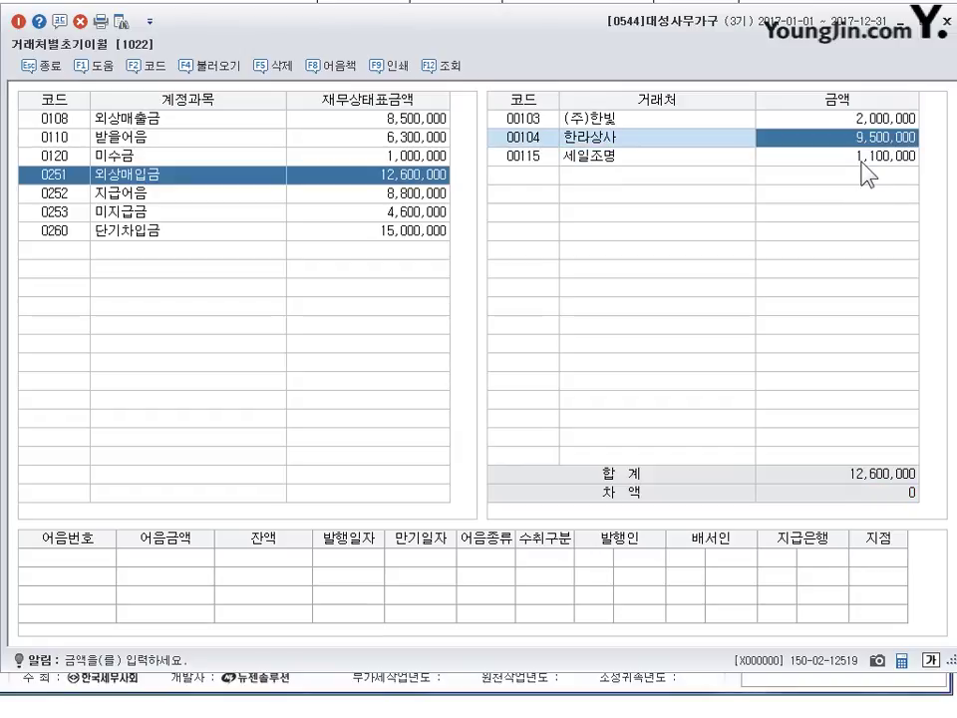
{"action": "left_click", "coordinate": [861, 159]}
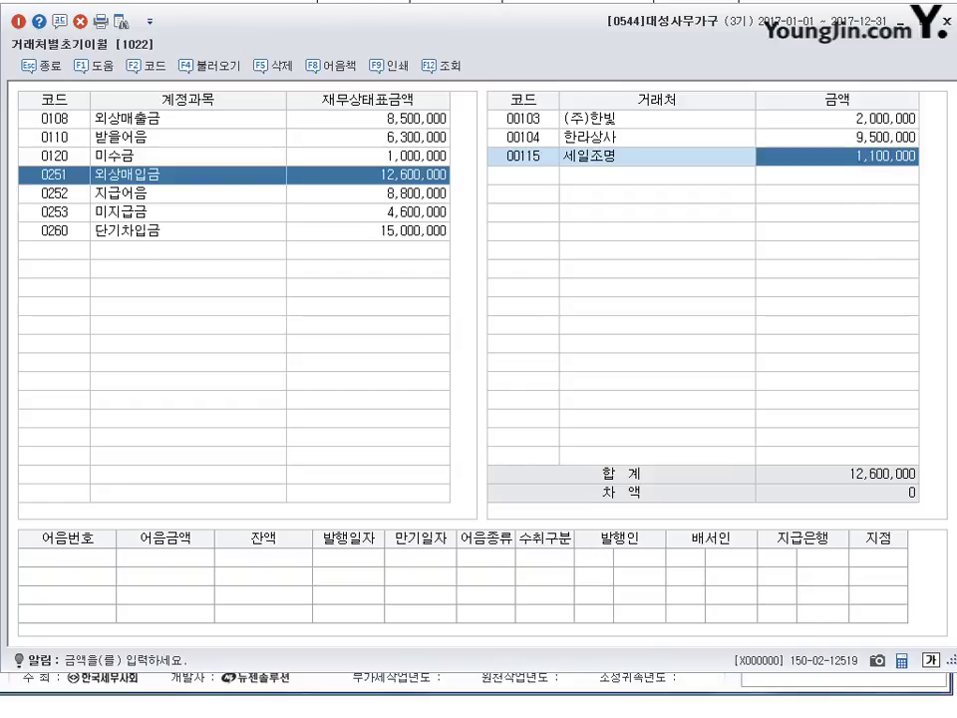
Step: Close 거래처별초기이월 and read problem 04 in the exam document, covering its entry notes and transaction questions
{"action": "left_click", "coordinate": [947, 19]}
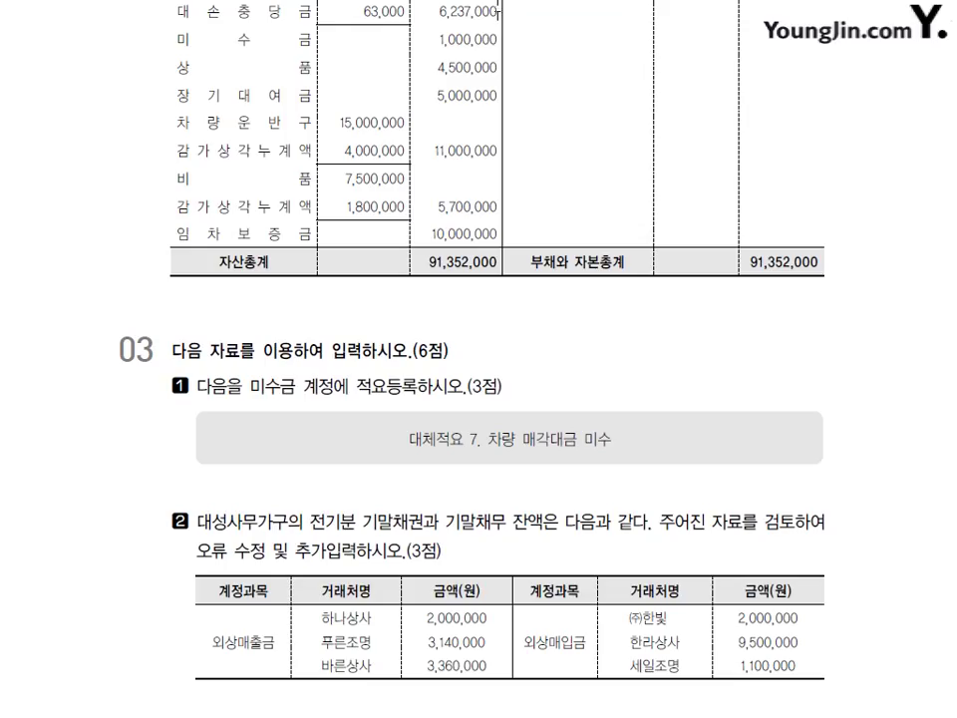
{"action": "scroll", "coordinate": [447, 295], "scroll_direction": "down", "scroll_amount": 10}
{"action": "scroll", "coordinate": [447, 294], "scroll_direction": "down", "scroll_amount": 3}
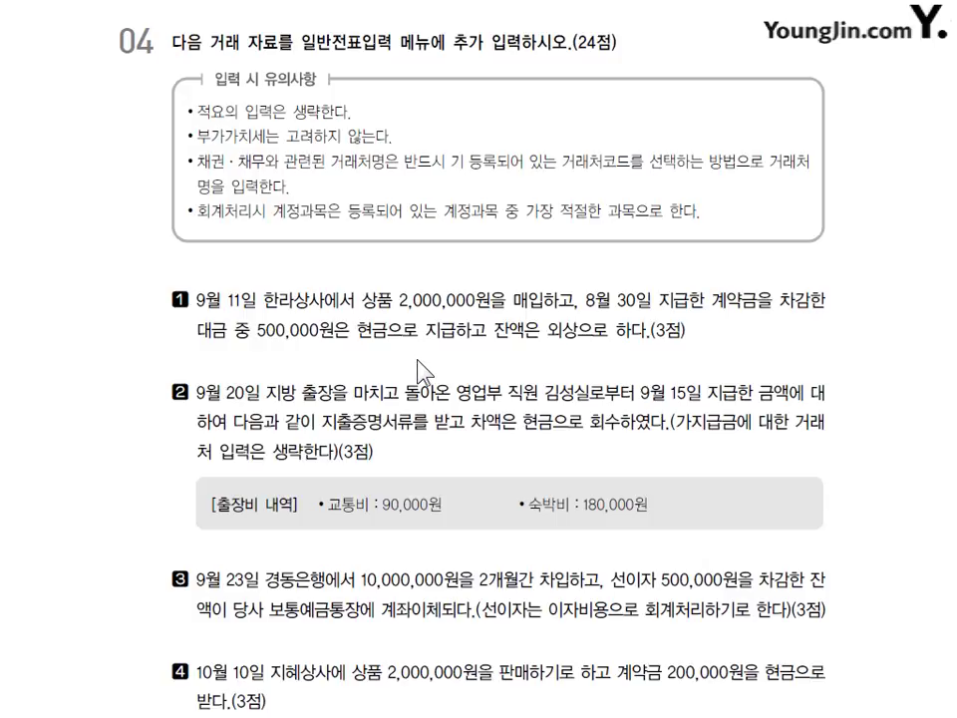
{"action": "scroll", "coordinate": [417, 361], "scroll_direction": "down", "scroll_amount": 3}
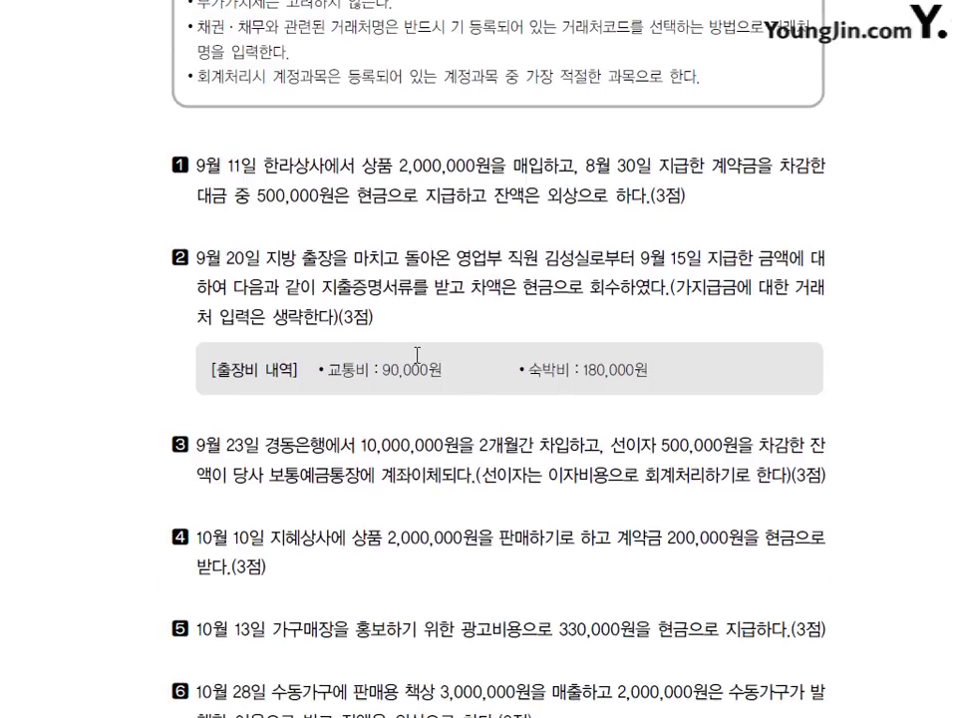
{"action": "scroll", "coordinate": [417, 356], "scroll_direction": "down", "scroll_amount": 1}
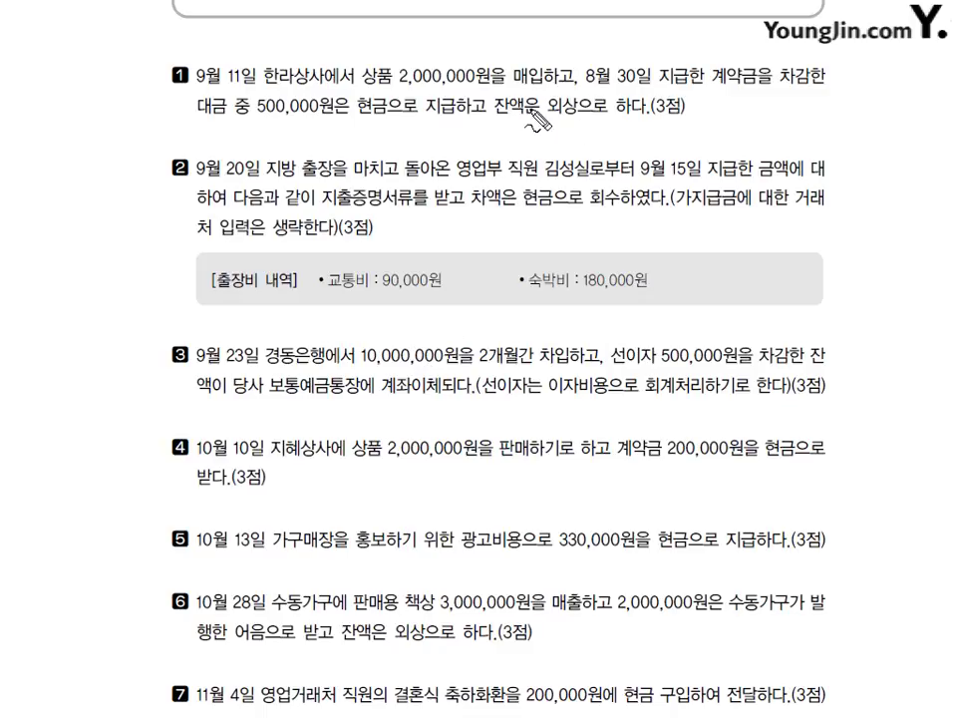
Step: Annotate question 1 of problem 04 by circling 상품, 현금, 외상 and 8월 30일, and handwriting 외상매입금 and 선급금 beside the matching terms
{"action": "left_click_drag", "start_coordinate": [387, 66], "coordinate": [373, 89]}
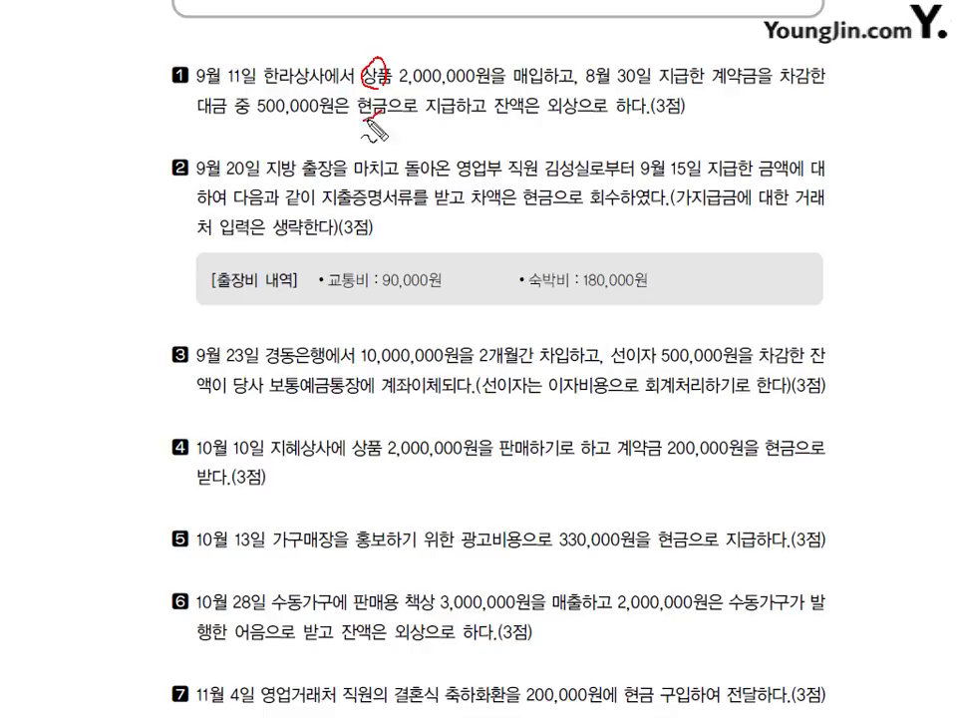
{"action": "left_click_drag", "start_coordinate": [367, 122], "coordinate": [384, 118]}
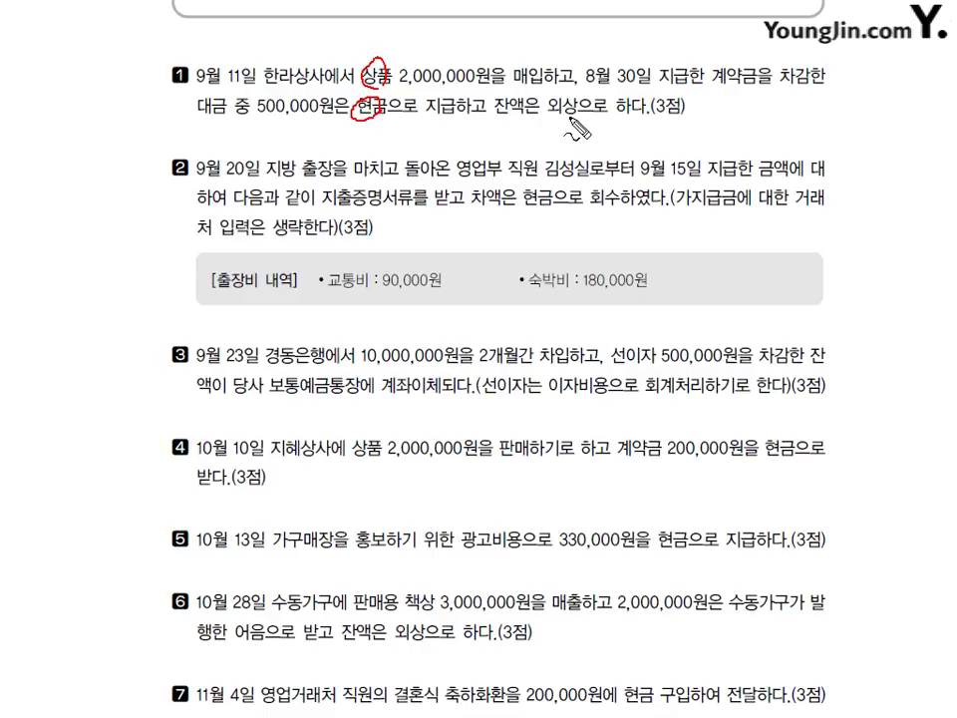
{"action": "mouse_move", "coordinate": [570, 124]}
{"action": "left_mouse_down"}
{"action": "mouse_move", "coordinate": [559, 122]}
{"action": "mouse_move", "coordinate": [581, 121]}
{"action": "mouse_move", "coordinate": [558, 146]}
{"action": "mouse_move", "coordinate": [568, 129]}
{"action": "mouse_move", "coordinate": [653, 140]}
{"action": "left_mouse_up"}
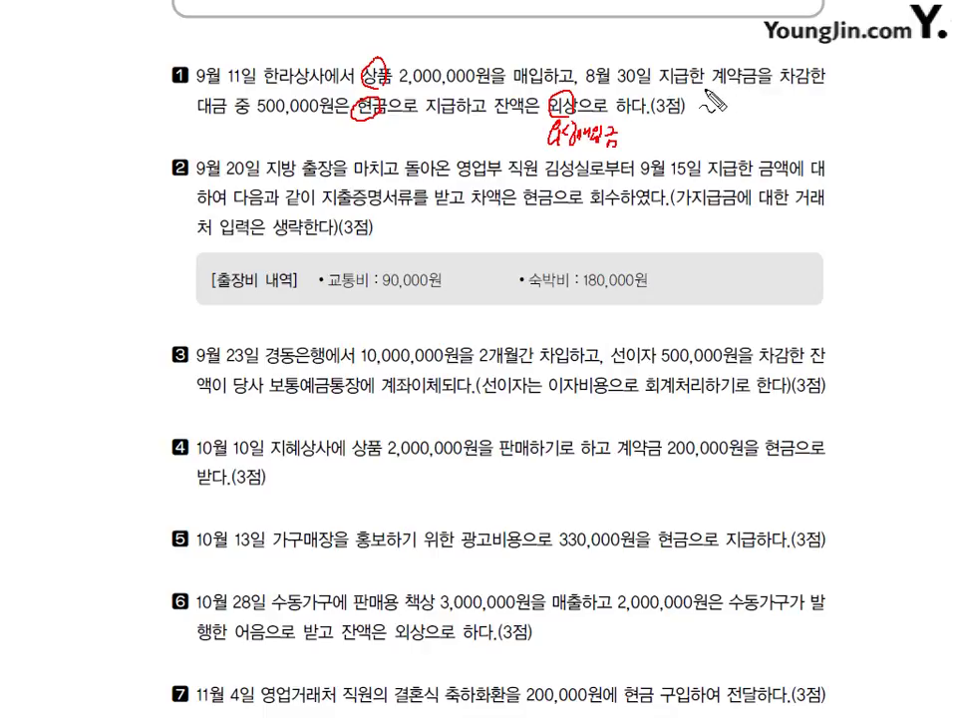
{"action": "mouse_move", "coordinate": [660, 88]}
{"action": "left_mouse_down"}
{"action": "mouse_move", "coordinate": [733, 100]}
{"action": "mouse_move", "coordinate": [734, 112]}
{"action": "mouse_move", "coordinate": [753, 100]}
{"action": "mouse_move", "coordinate": [769, 118]}
{"action": "left_mouse_up"}
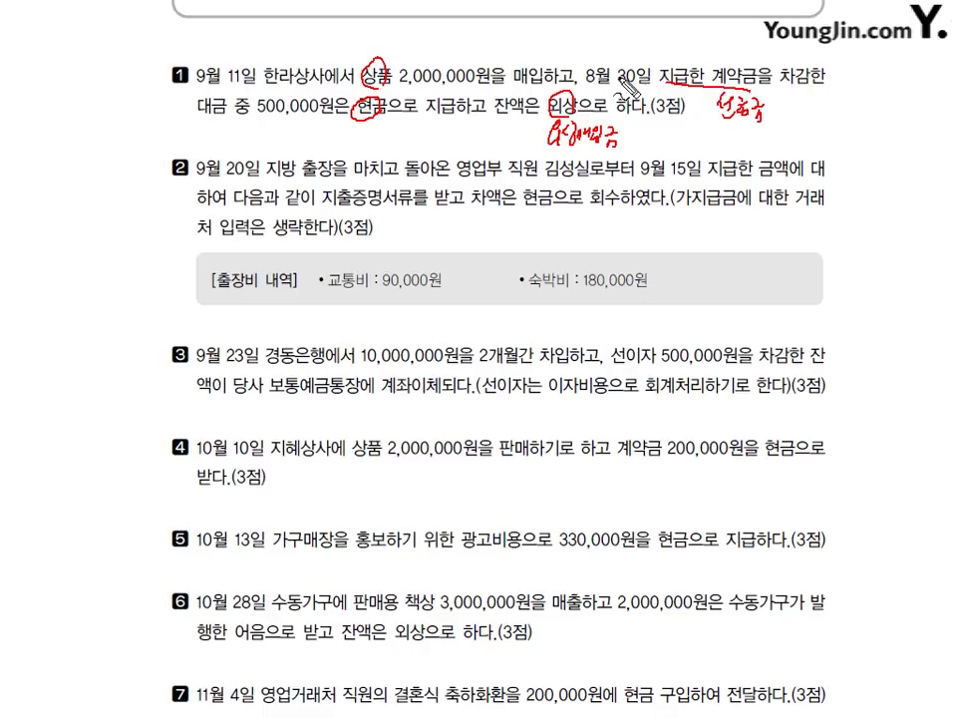
{"action": "mouse_move", "coordinate": [624, 58]}
{"action": "left_mouse_down"}
{"action": "mouse_move", "coordinate": [596, 80]}
{"action": "mouse_move", "coordinate": [635, 74]}
{"action": "mouse_move", "coordinate": [622, 57]}
{"action": "left_mouse_up"}
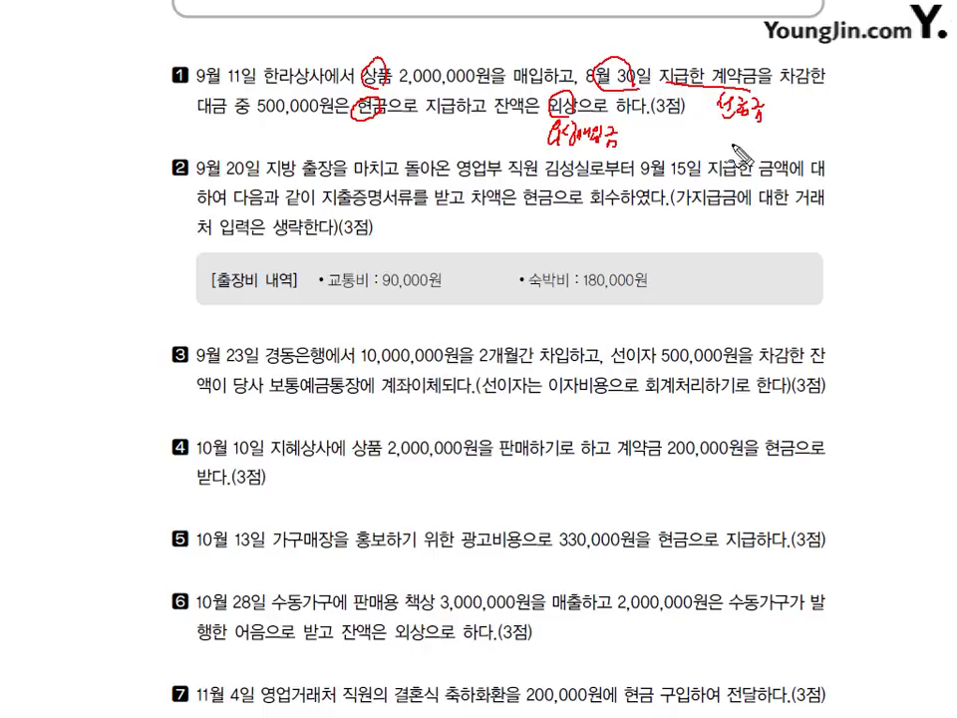
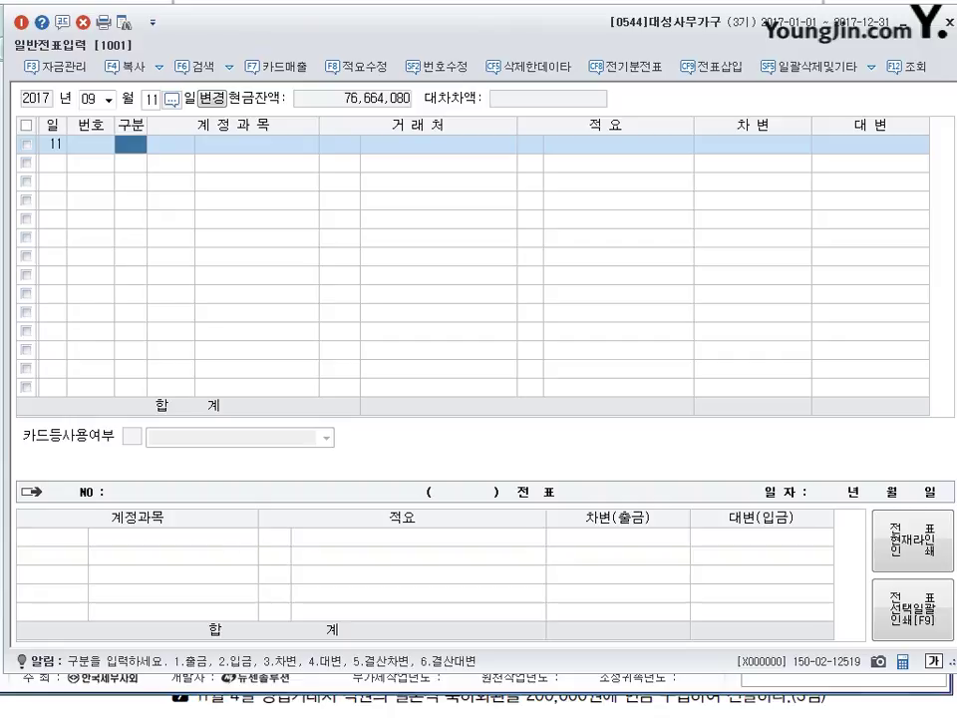
Step: Enter a debit line for account 0146 상품 with 2,000,000 in the September 11 일반전표입력 voucher
{"action": "type", "text": "3"}
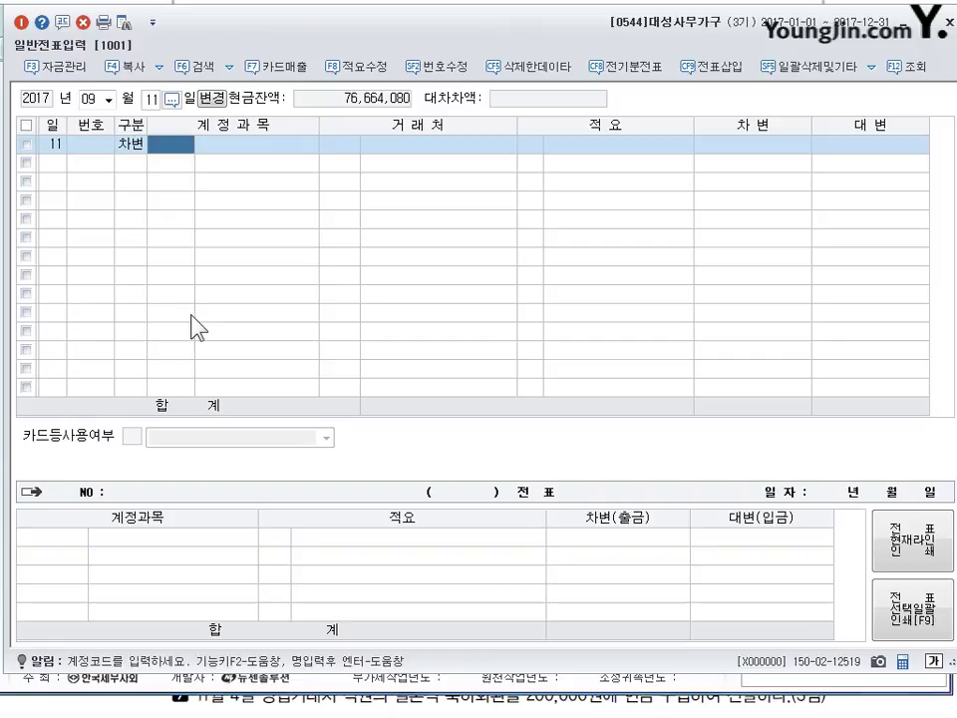
{"action": "type", "text": "146"}
{"action": "key", "text": "Return"}
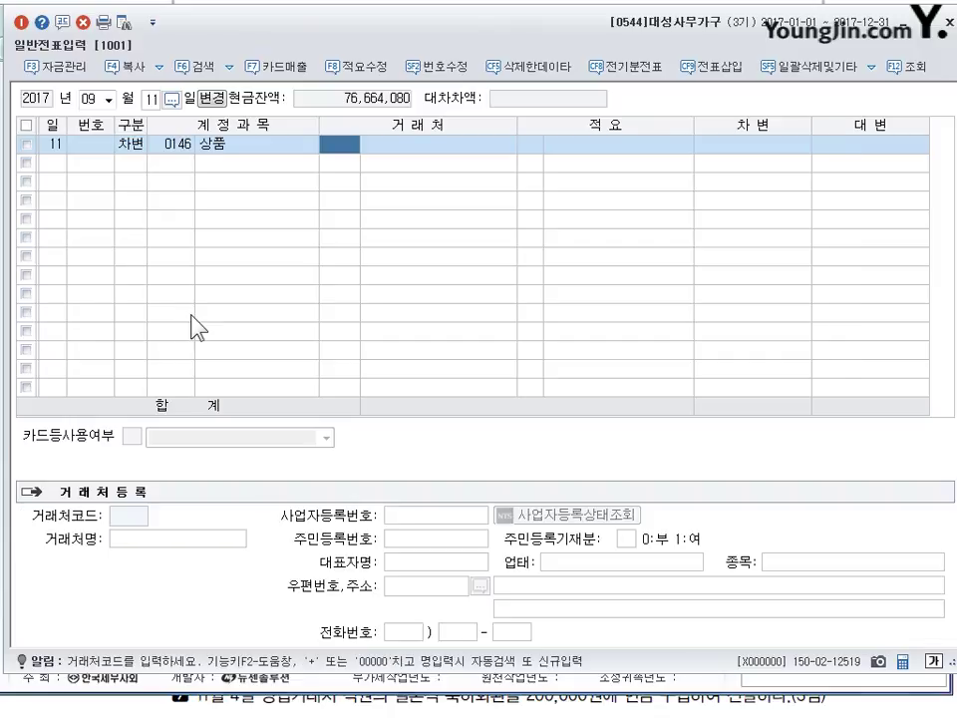
{"action": "key", "text": "Return"}
{"action": "key", "text": "Return"}
{"action": "type", "text": "2000000"}
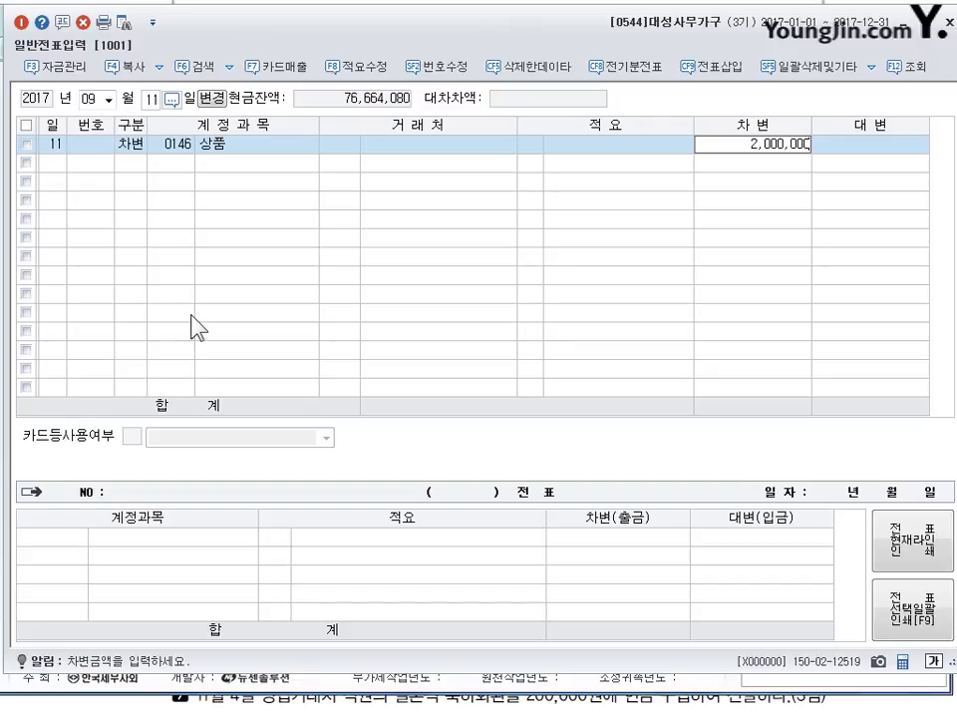
{"action": "key", "text": "Return"}
Step: Add a credit line for account 0131 선급금 with business partner 00104 한라상사 and amount 200,000
{"action": "type", "text": "4"}
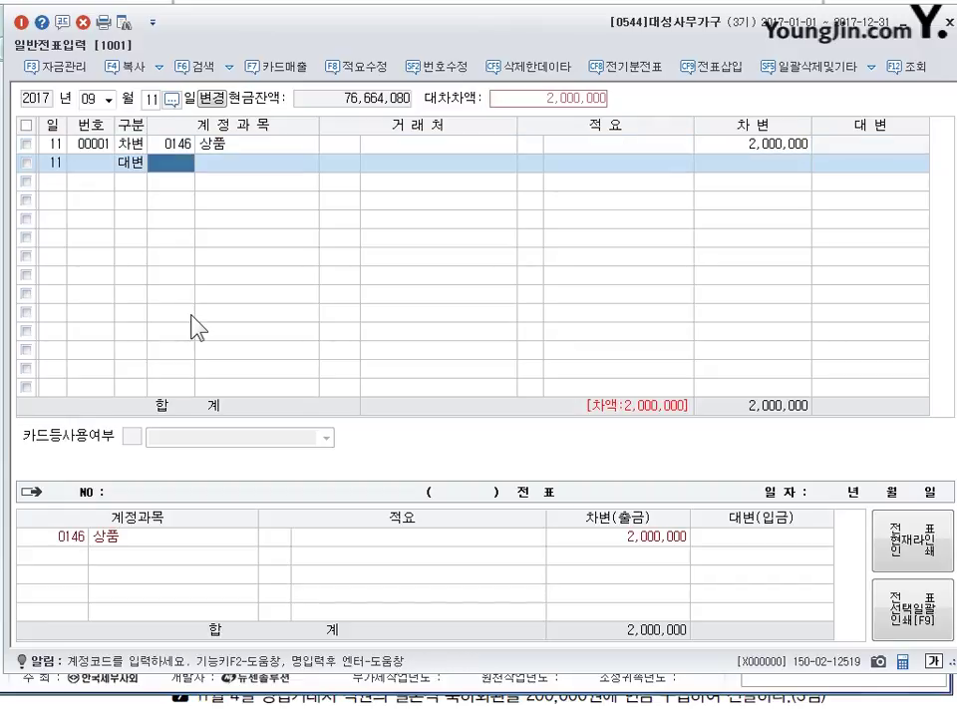
{"action": "type", "text": "131"}
{"action": "key", "text": "Return"}
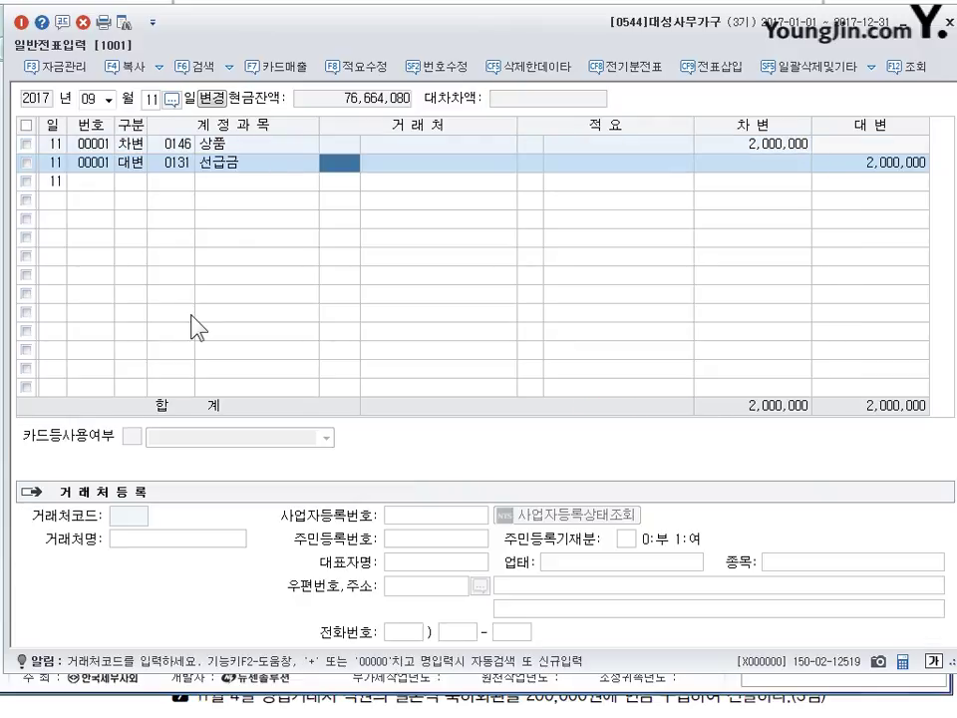
{"action": "type", "text": "한라"}
{"action": "key", "text": "Return"}
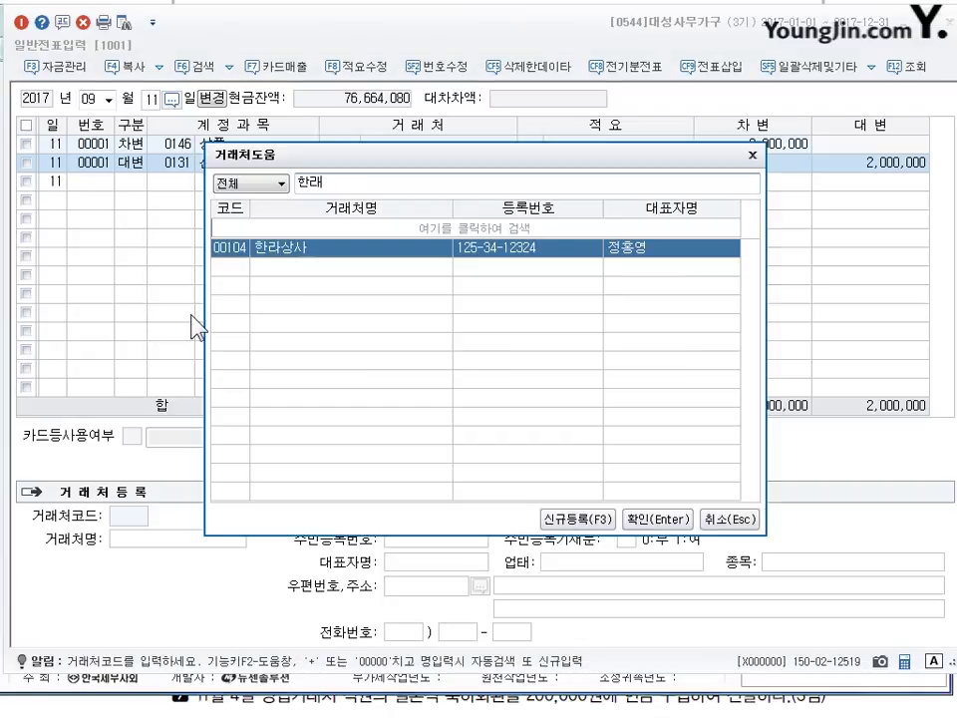
{"action": "key", "text": "Return"}
{"action": "key", "text": "Return"}
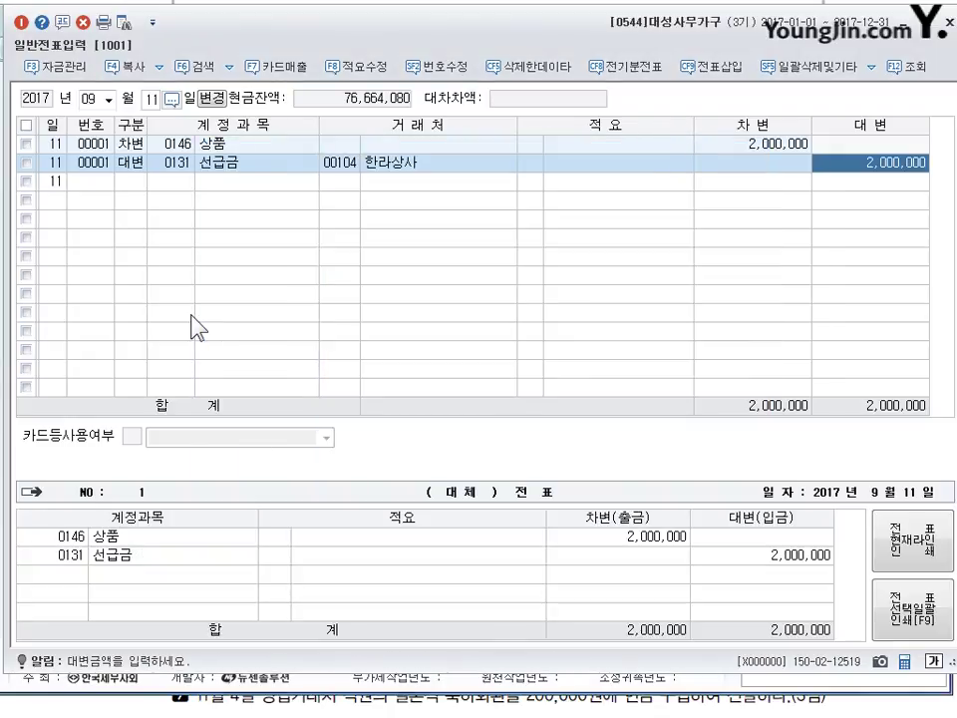
{"action": "type", "text": "200000"}
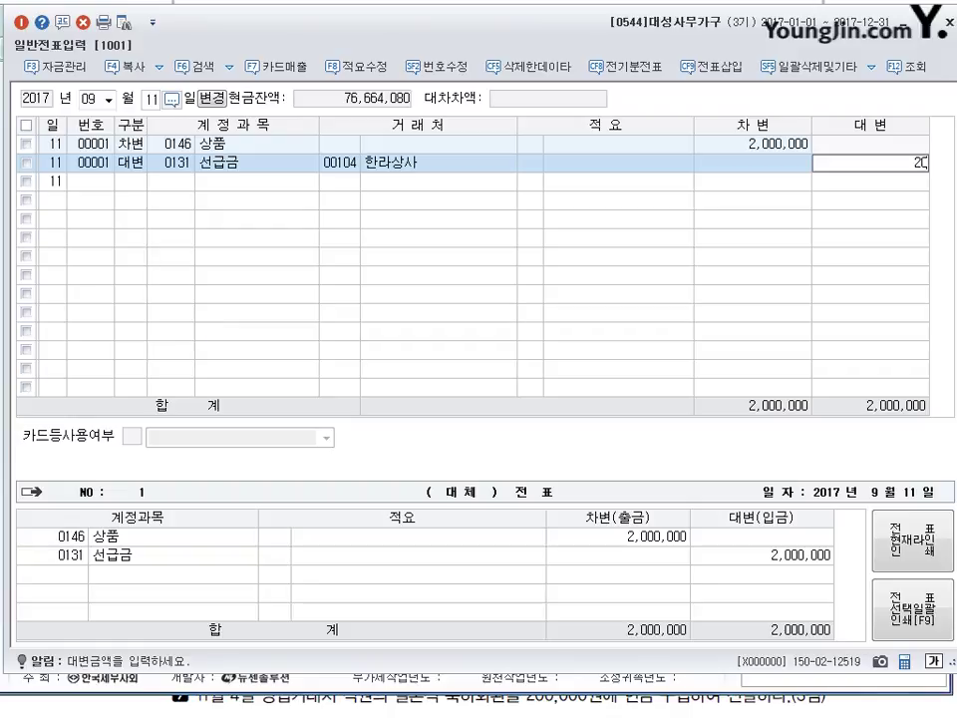
{"action": "key", "text": "Return"}
Step: Add a credit line for account 0101 현금 without a business partner and set its amount to 500,000
{"action": "type", "text": "4"}
{"action": "key", "text": "Return"}
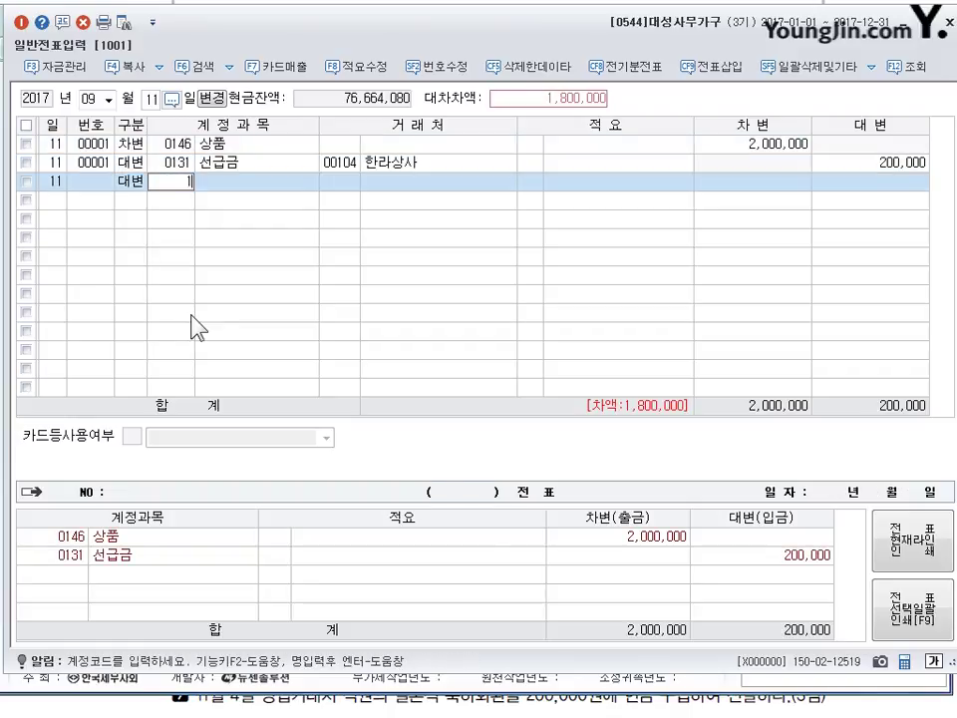
{"action": "type", "text": "101"}
{"action": "key", "text": "Return"}
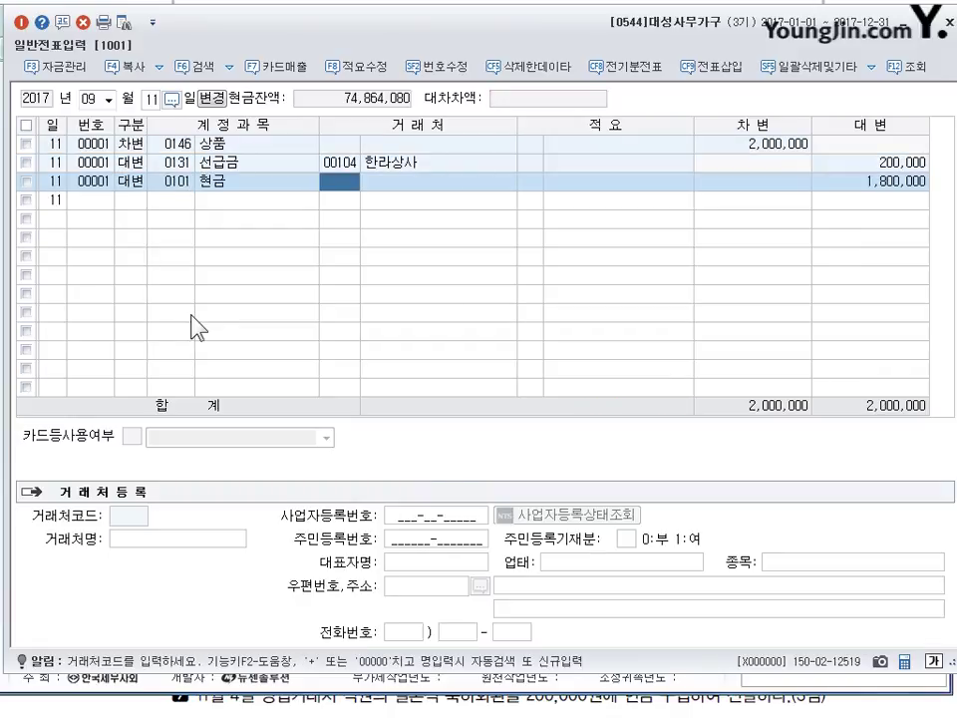
{"action": "key", "text": "Return"}
{"action": "key", "text": "Return"}
{"action": "key", "text": "Return"}
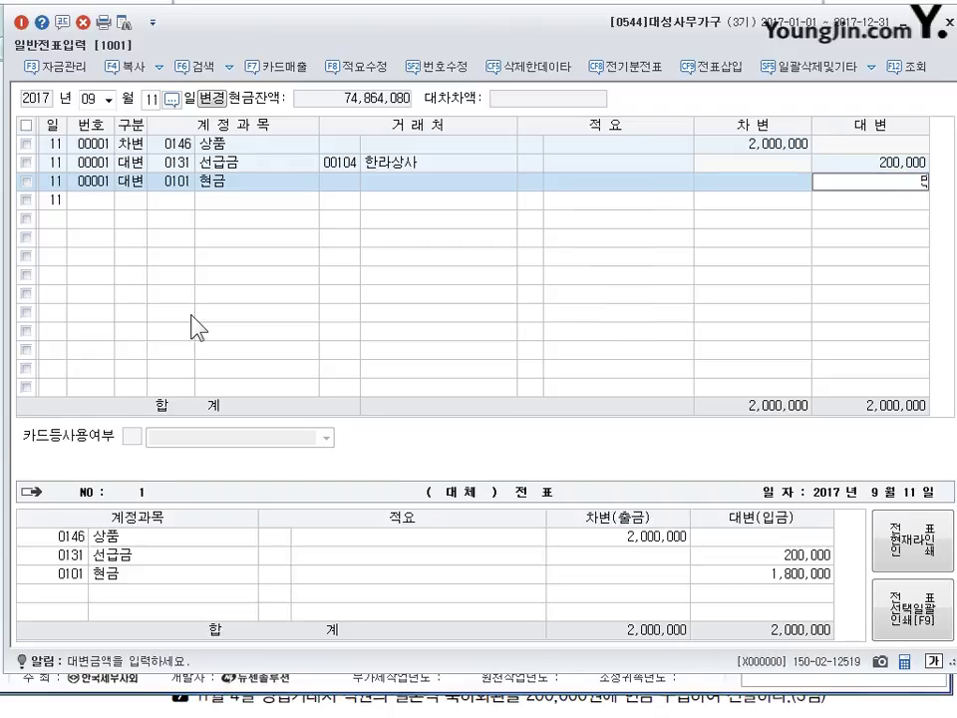
{"action": "type", "text": "5000000"}
{"action": "key", "text": "Return"}
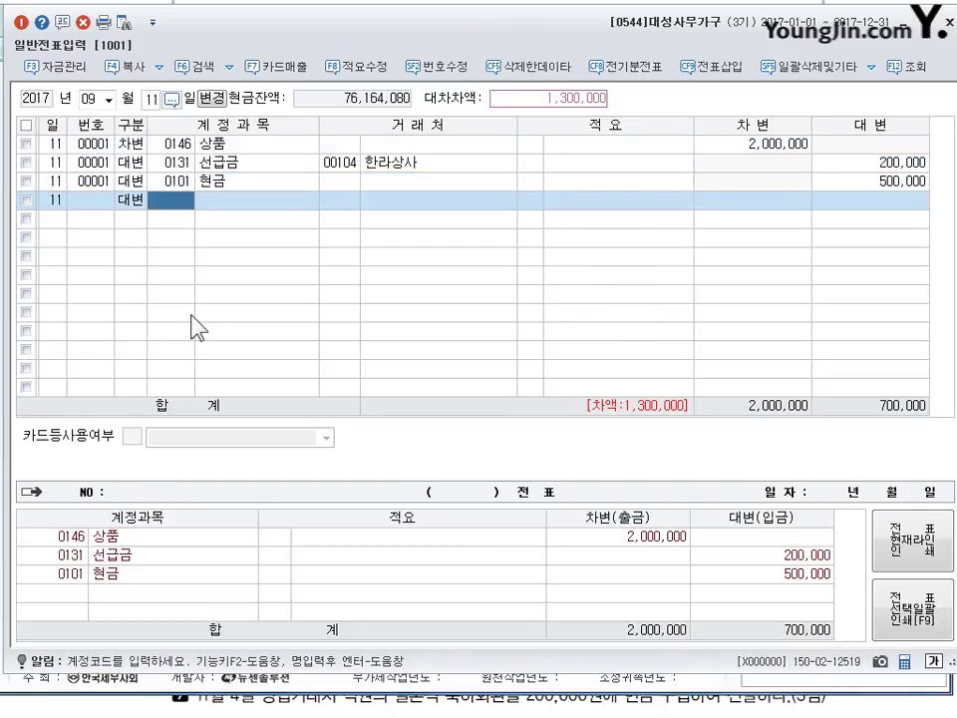
Step: Add a credit line for account 0251 외상매입금 with business partner 00104 한라상사 for the remaining 1,300,000
{"action": "type", "text": "251"}
{"action": "key", "text": "Return"}
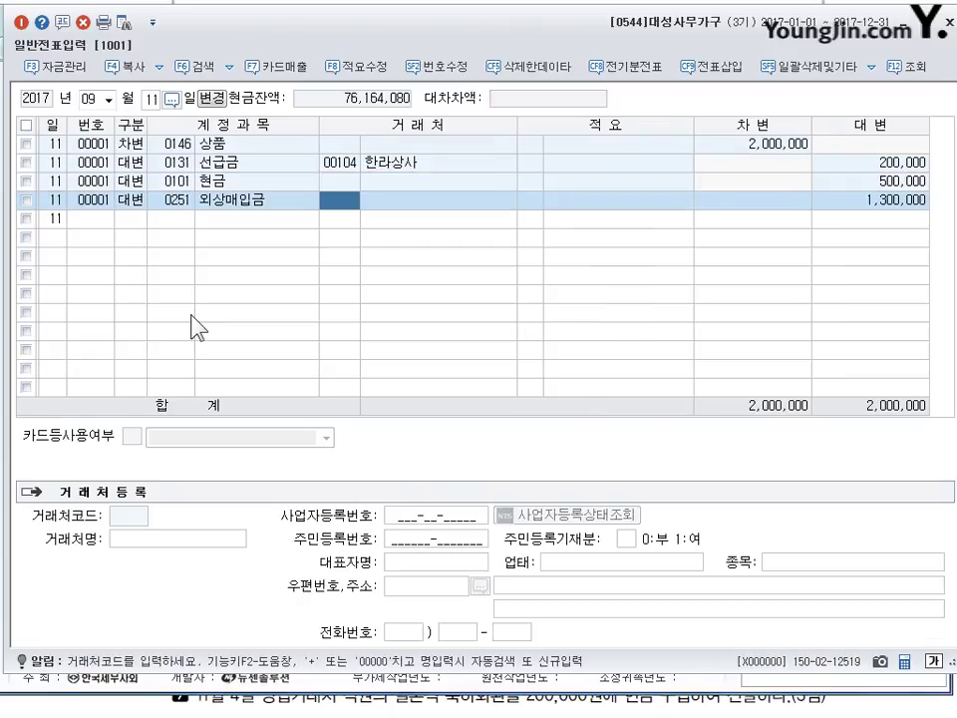
{"action": "type", "text": "104"}
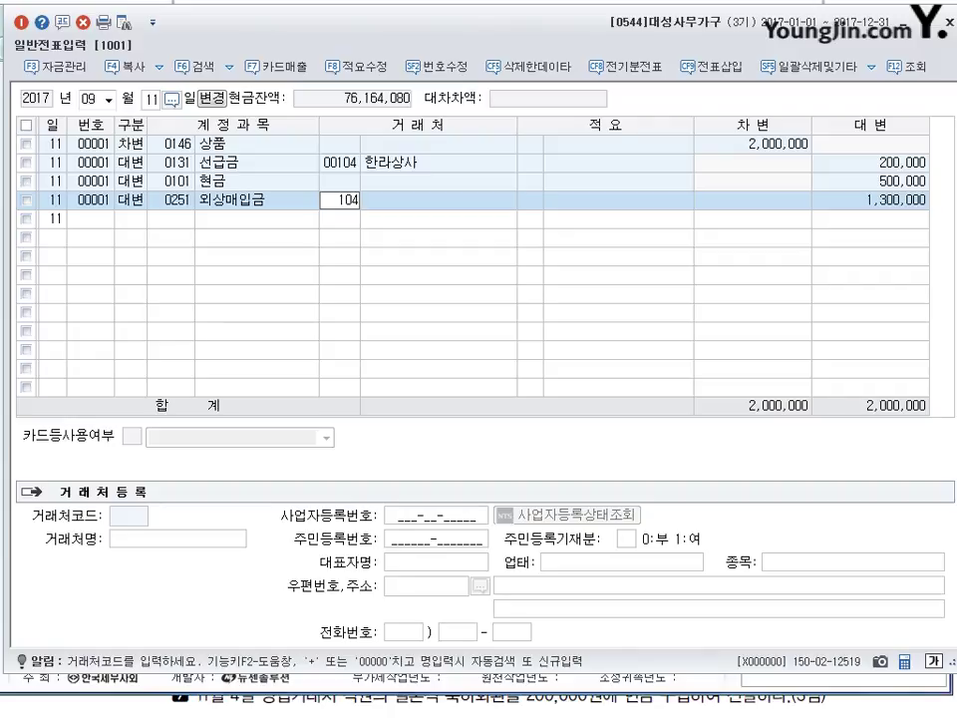
{"action": "key", "text": "Return"}
{"action": "key", "text": "Return"}
Step: Review the credit lines of the September 11 voucher, checking the business partner field of the 0101 현금 line
{"action": "key", "text": "Up"}
{"action": "key", "text": "Up"}
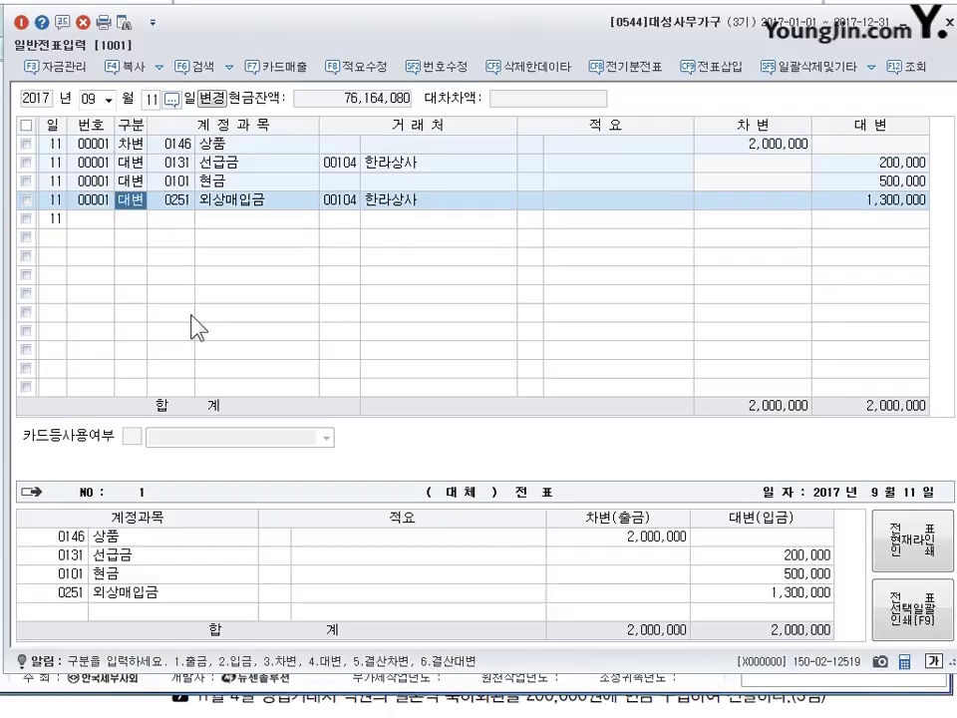
{"action": "left_click", "coordinate": [331, 183]}
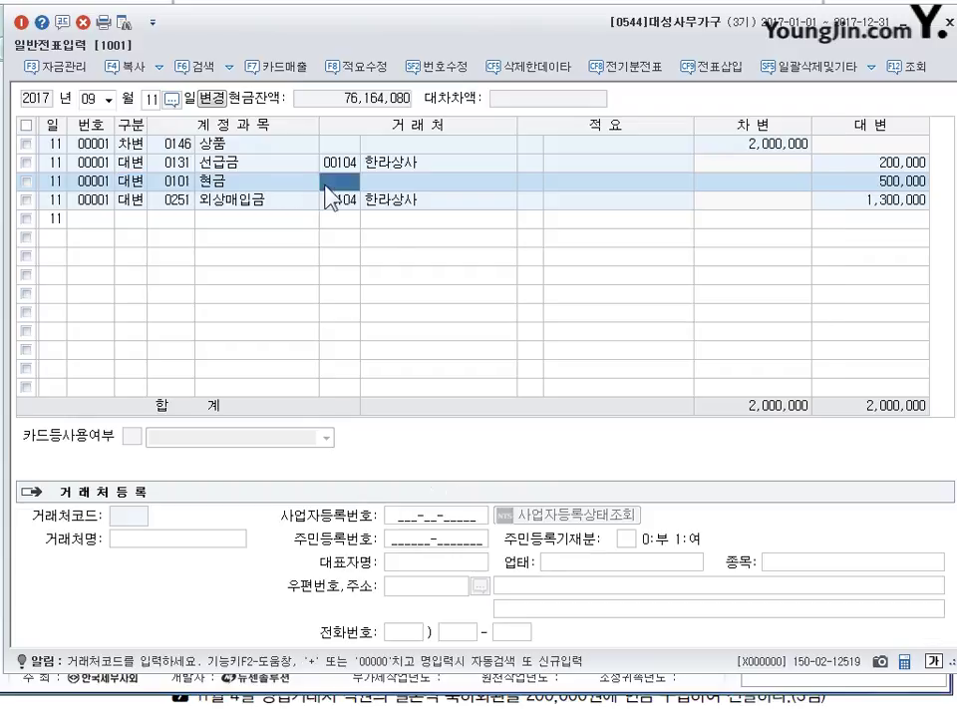
{"action": "key", "text": "Return"}
{"action": "key", "text": "Return"}
{"action": "key", "text": "Up"}
{"action": "left_click", "coordinate": [414, 185]}
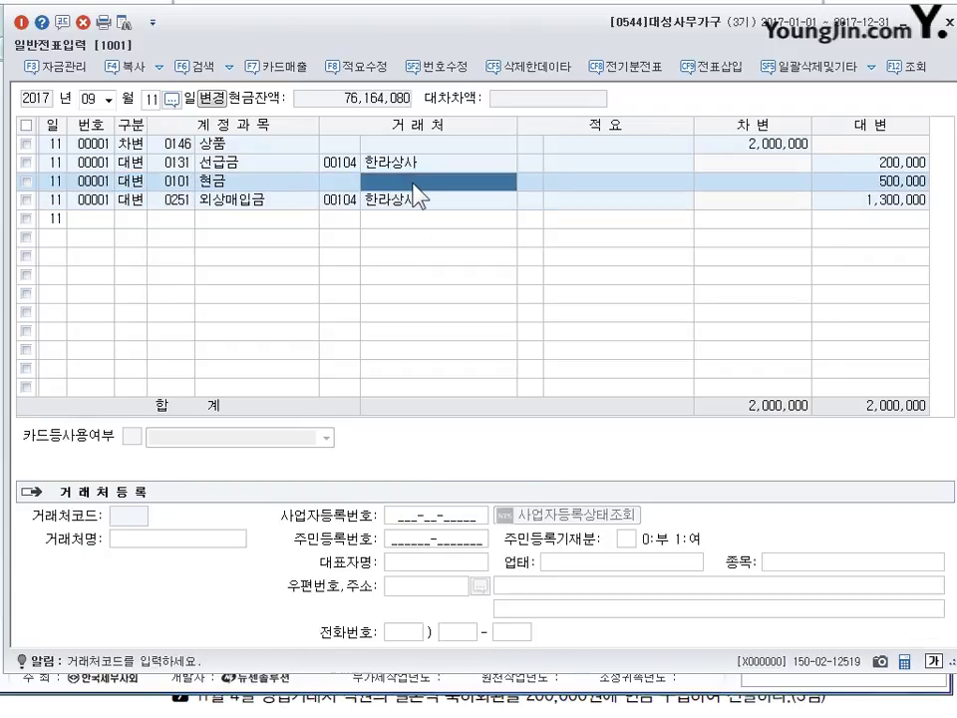
{"action": "key", "text": "Return"}
{"action": "key", "text": "Return"}
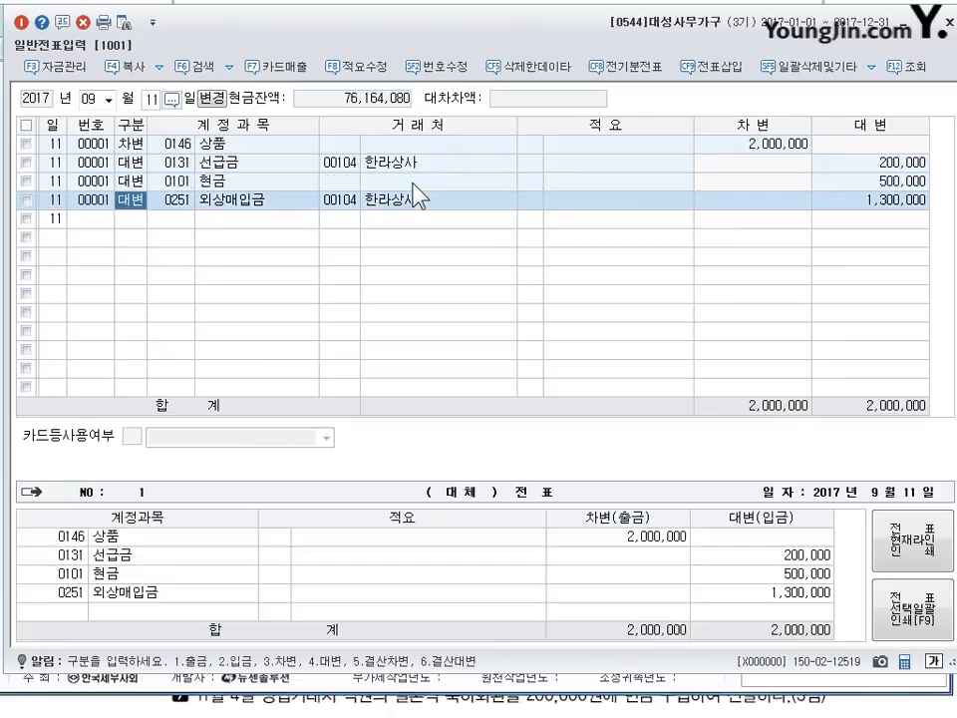
{"action": "key", "text": "Up"}
{"action": "key", "text": "Up"}
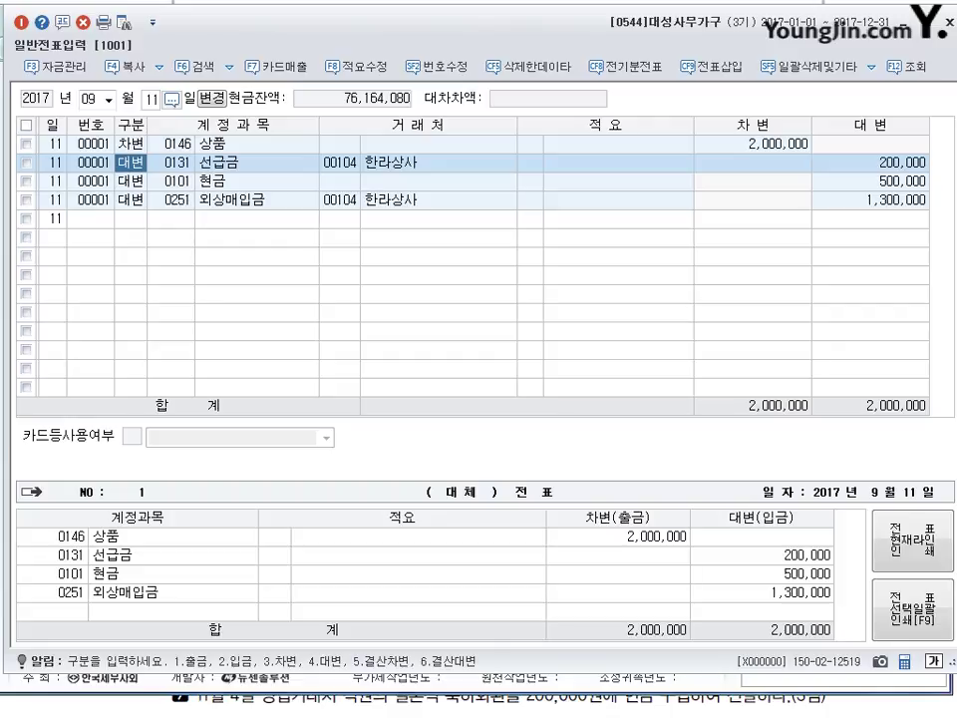
Step: Switch to the problem sheet and examine the September 20 business trip settlement, working out its debit and credit accounts
{"action": "left_click", "coordinate": [359, 698]}
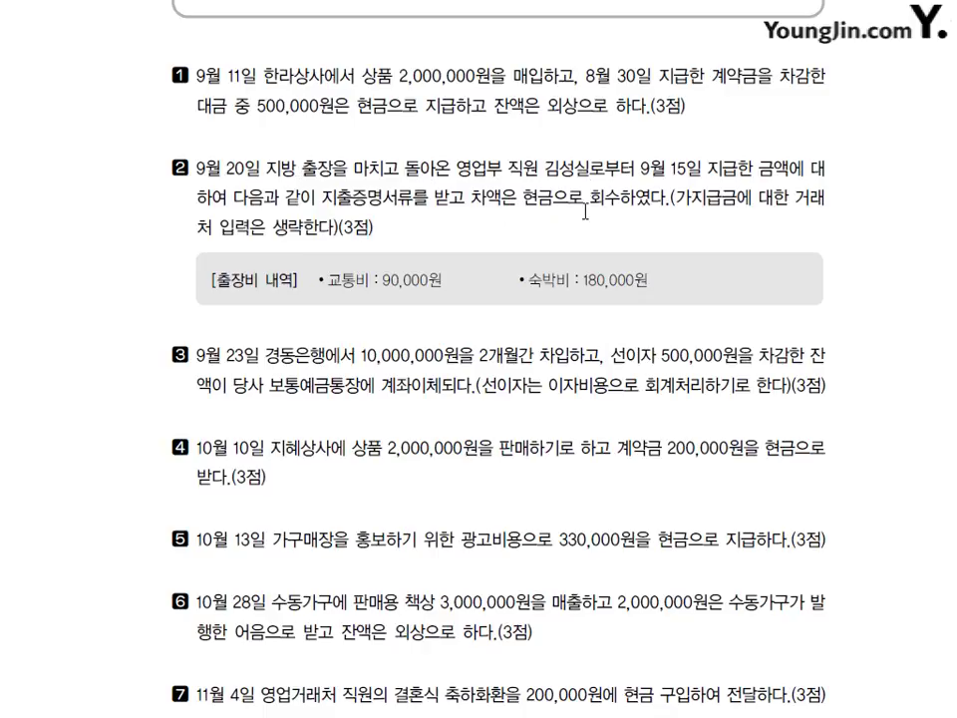
{"action": "left_click", "coordinate": [752, 212]}
{"action": "mouse_move", "coordinate": [650, 183]}
{"action": "left_mouse_down"}
{"action": "mouse_move", "coordinate": [704, 182]}
{"action": "mouse_move", "coordinate": [701, 197]}
{"action": "mouse_move", "coordinate": [723, 210]}
{"action": "mouse_move", "coordinate": [687, 195]}
{"action": "left_mouse_up"}
{"action": "left_click_drag", "start_coordinate": [686, 150], "coordinate": [679, 199]}
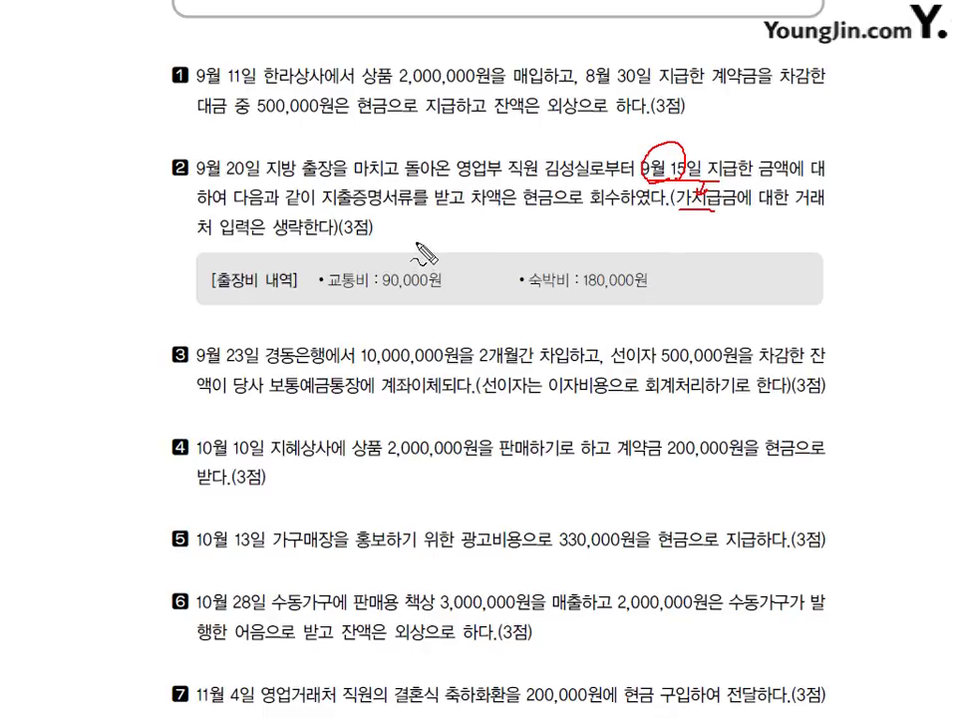
{"action": "mouse_move", "coordinate": [555, 227]}
{"action": "left_mouse_down"}
{"action": "mouse_move", "coordinate": [567, 235]}
{"action": "mouse_move", "coordinate": [596, 230]}
{"action": "mouse_move", "coordinate": [630, 249]}
{"action": "left_mouse_up"}
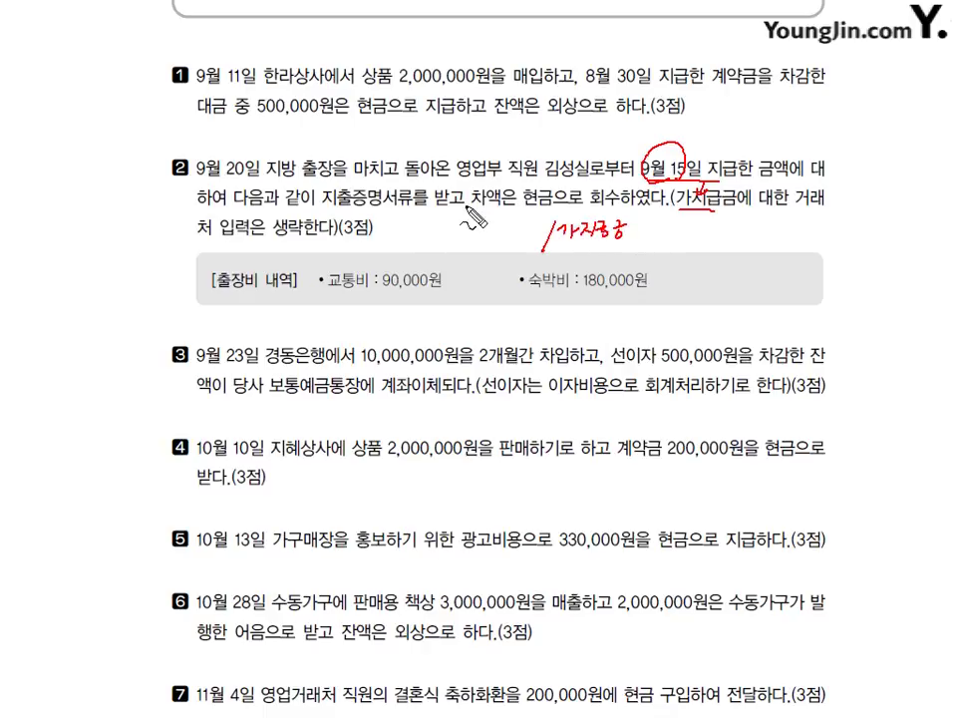
{"action": "mouse_move", "coordinate": [396, 219]}
{"action": "left_mouse_down"}
{"action": "mouse_move", "coordinate": [410, 239]}
{"action": "mouse_move", "coordinate": [452, 229]}
{"action": "mouse_move", "coordinate": [489, 237]}
{"action": "left_mouse_up"}
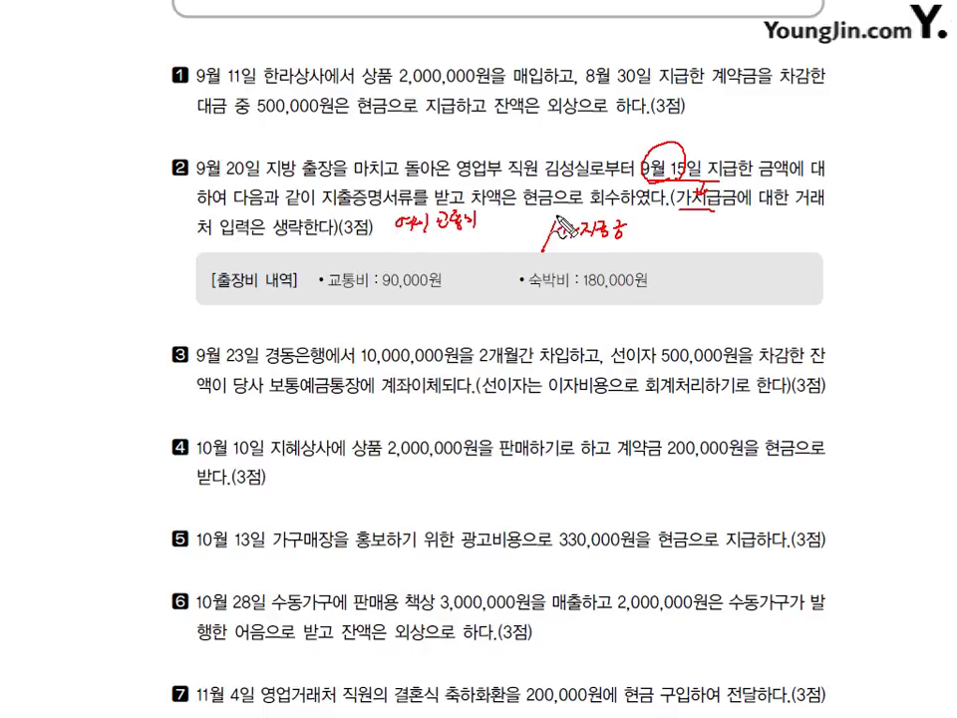
{"action": "left_click_drag", "start_coordinate": [544, 182], "coordinate": [551, 225]}
{"action": "mouse_move", "coordinate": [416, 236]}
{"action": "left_mouse_down"}
{"action": "mouse_move", "coordinate": [429, 259]}
{"action": "mouse_move", "coordinate": [455, 252]}
{"action": "left_mouse_up"}
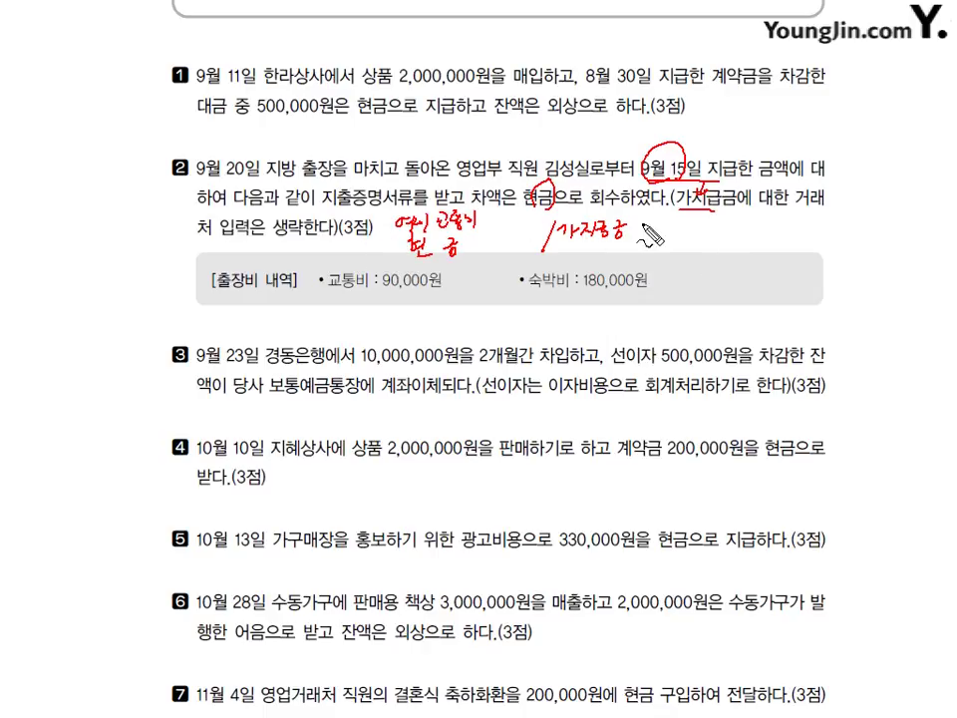
{"action": "left_click_drag", "start_coordinate": [635, 202], "coordinate": [643, 213]}
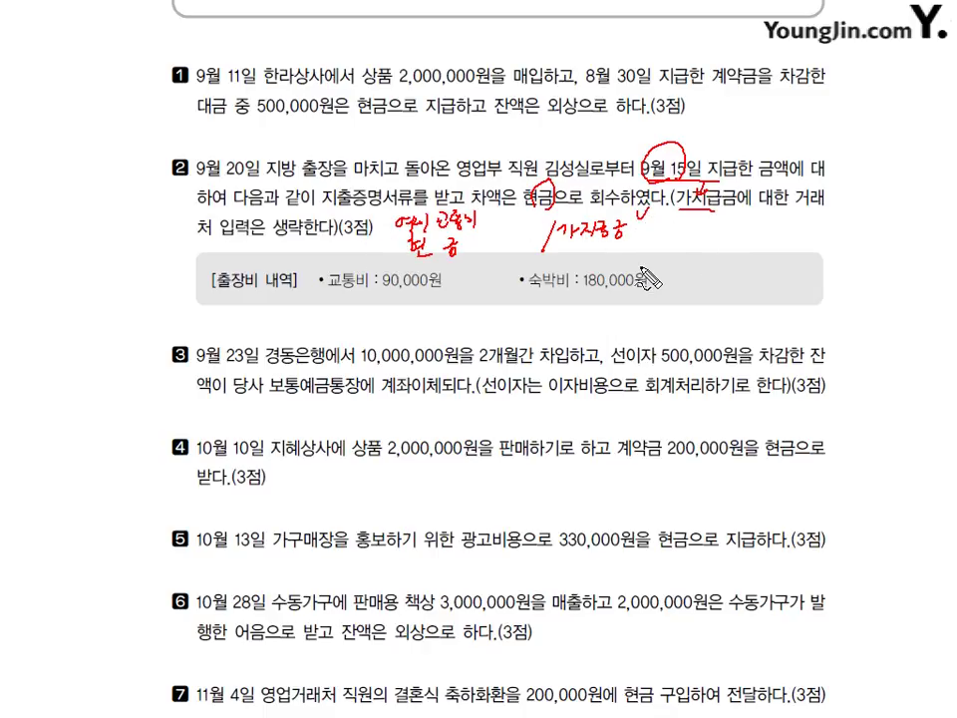
{"action": "key", "text": "Escape"}
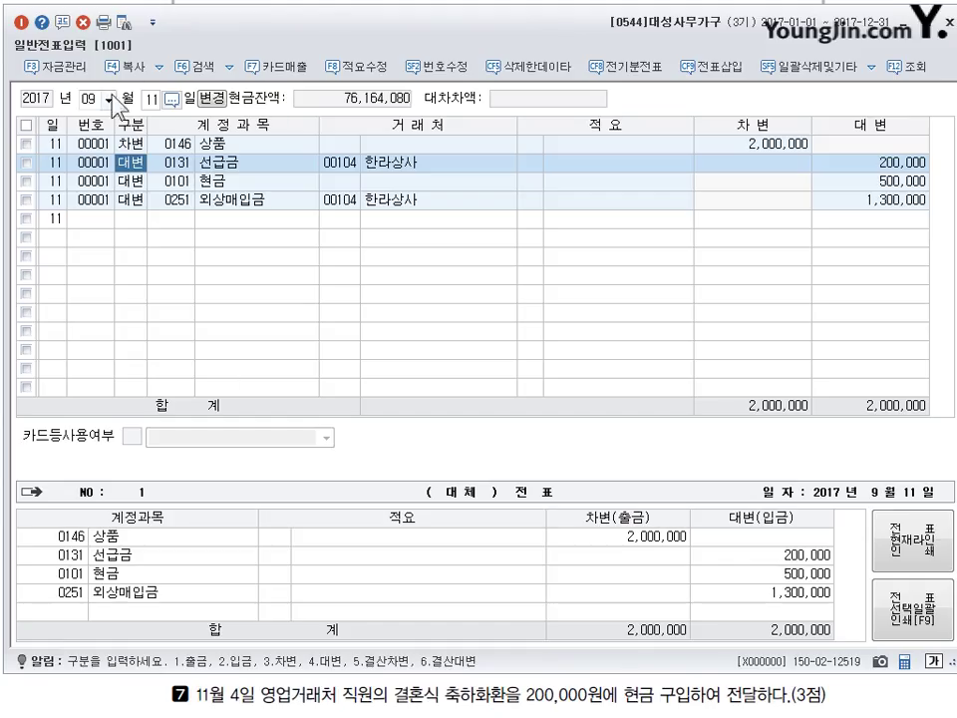
Step: Look up the September 15 voucher in 일반전표입력 and check the 가지급금 amount paid for the business trip
{"action": "left_click", "coordinate": [149, 98]}
{"action": "type", "text": "15"}
{"action": "key", "text": "Return"}
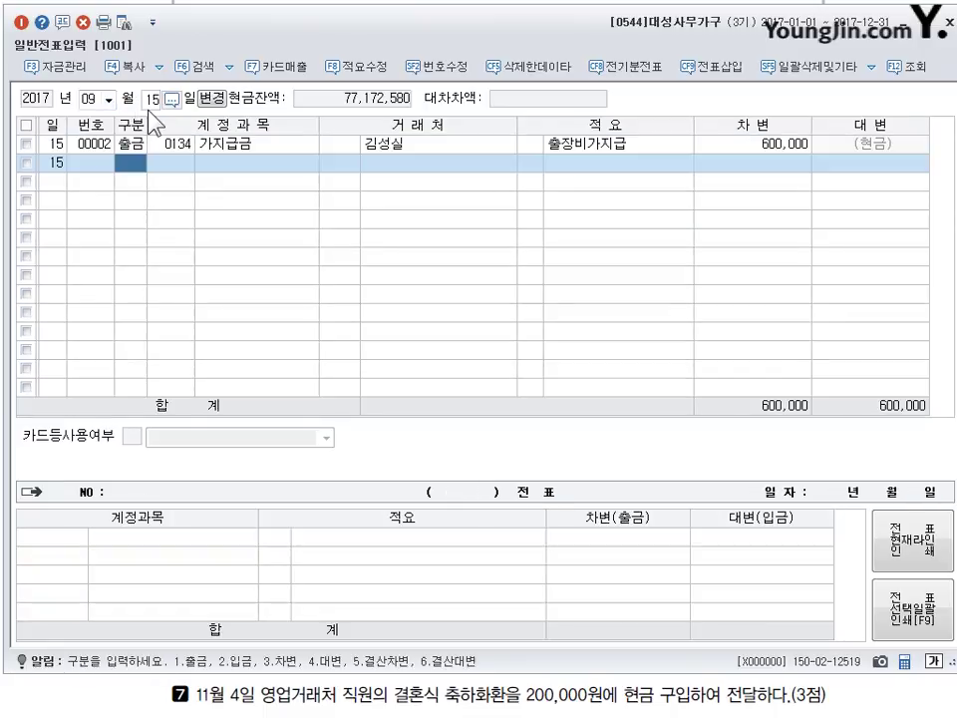
{"action": "left_click", "coordinate": [237, 150]}
{"action": "left_click", "coordinate": [777, 152]}
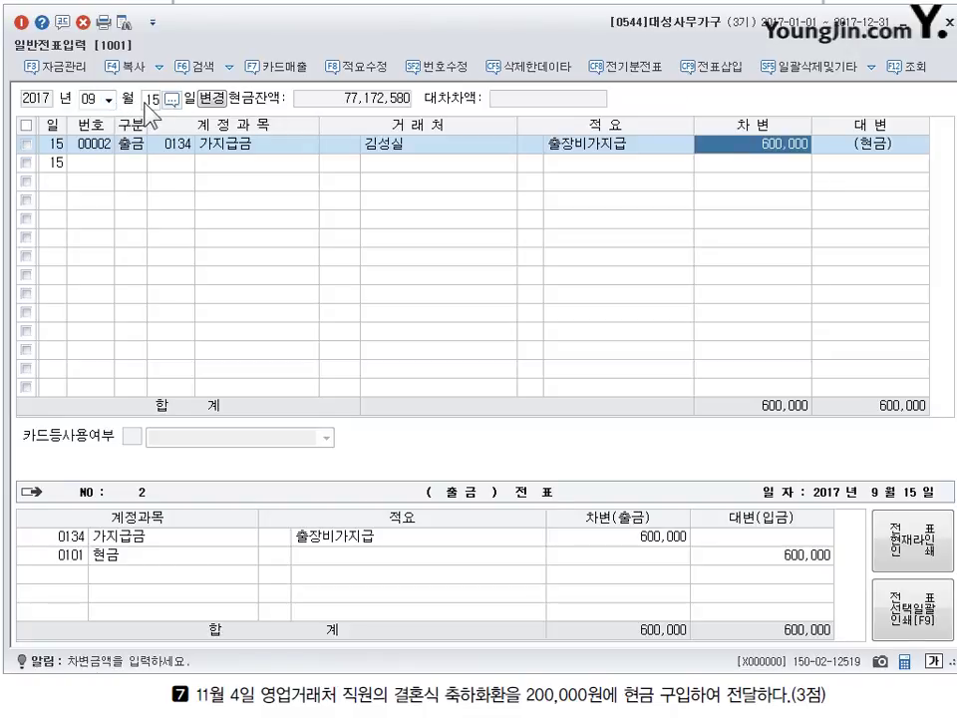
Step: Open September 20 and add a debit line for account 0812 여비교통비 with amount 270,000
{"action": "left_click", "coordinate": [147, 102]}
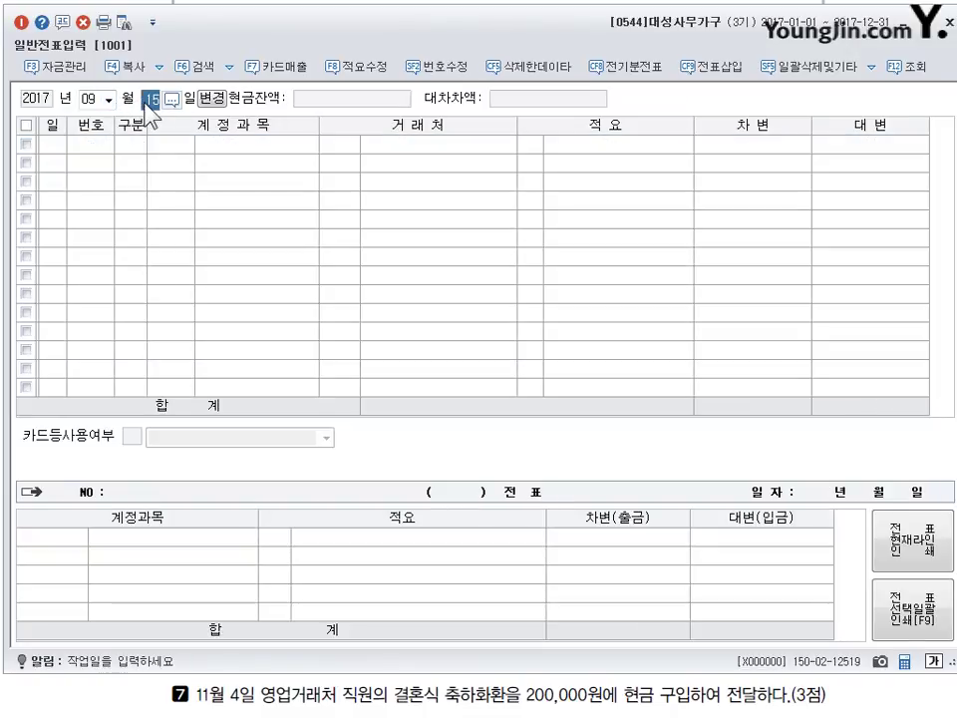
{"action": "type", "text": "20"}
{"action": "key", "text": "Return"}
{"action": "type", "text": "3"}
{"action": "key", "text": "Return"}
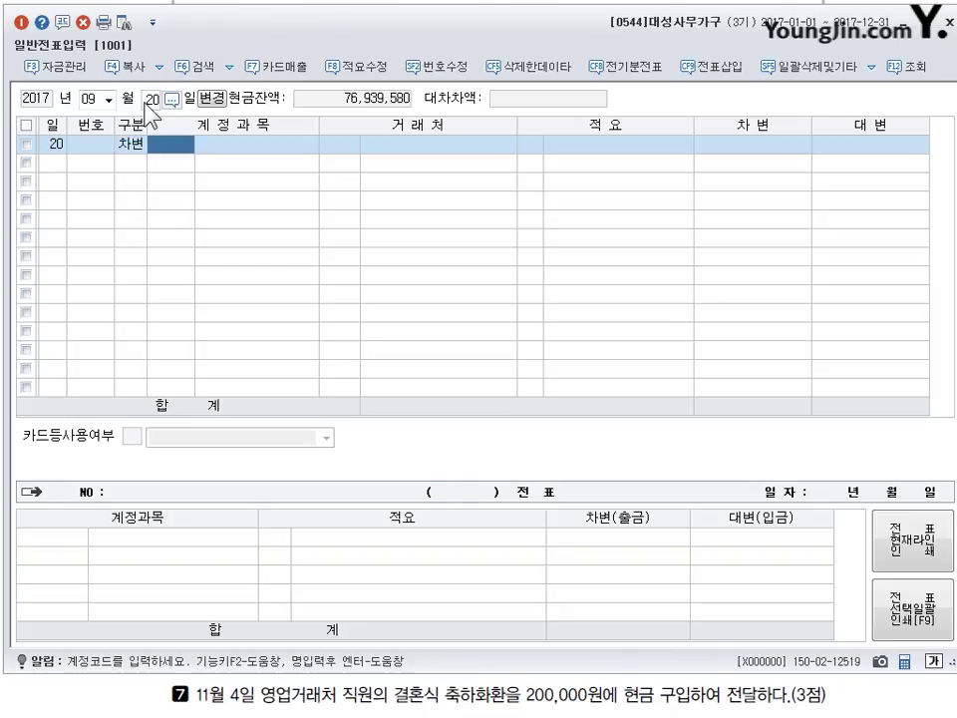
{"action": "type", "text": "0812"}
{"action": "key", "text": "Return"}
{"action": "key", "text": "Return"}
{"action": "key", "text": "Return"}
{"action": "key", "text": "Return"}
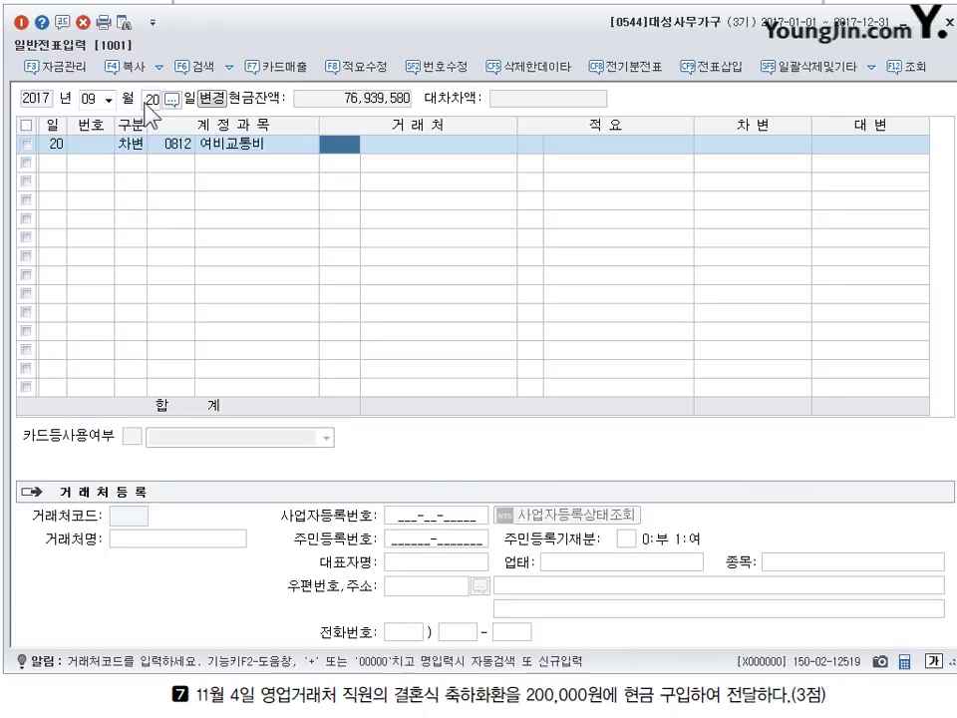
{"action": "type", "text": "2700000"}
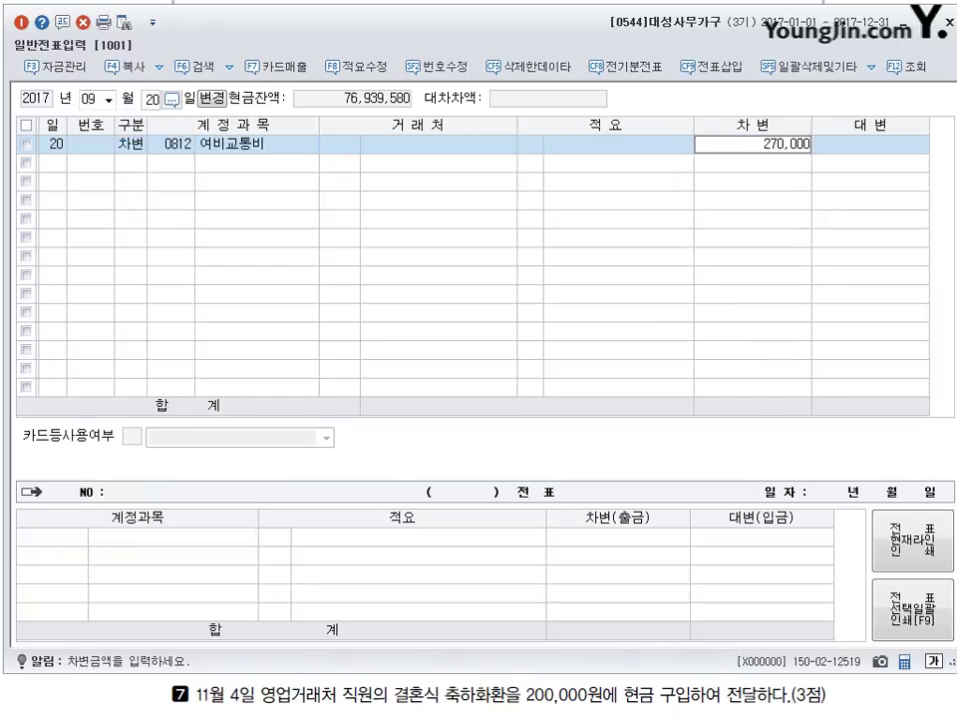
{"action": "key", "text": "Return"}
Step: Add a debit line for account 0101 현금 with amount 330,000 to the September 20 voucher
{"action": "type", "text": "01"}
{"action": "key", "text": "Return"}
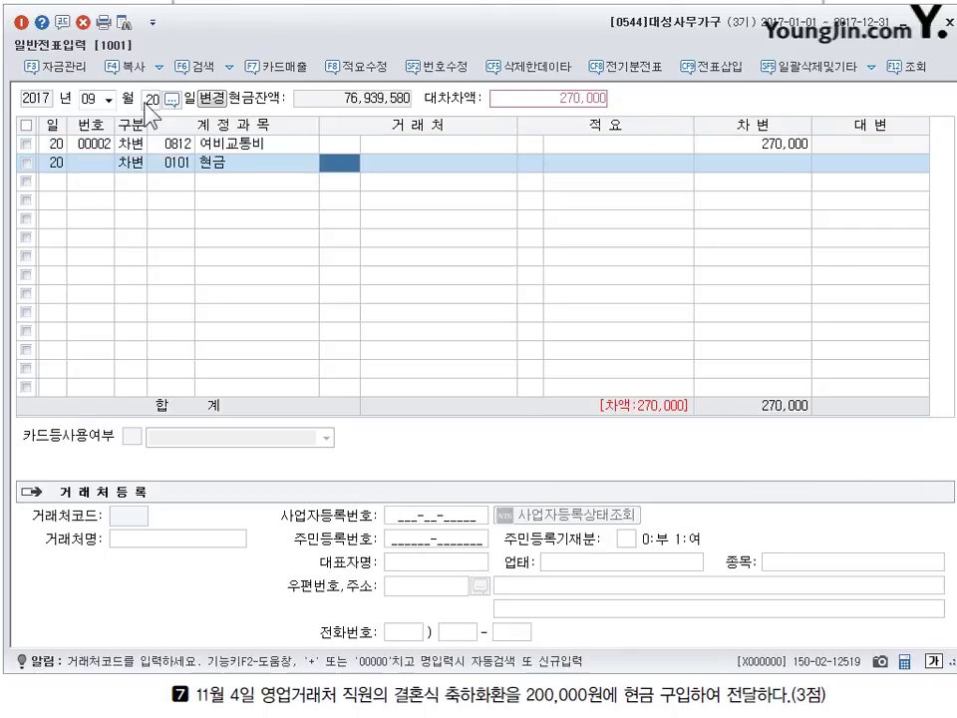
{"action": "key", "text": "Return"}
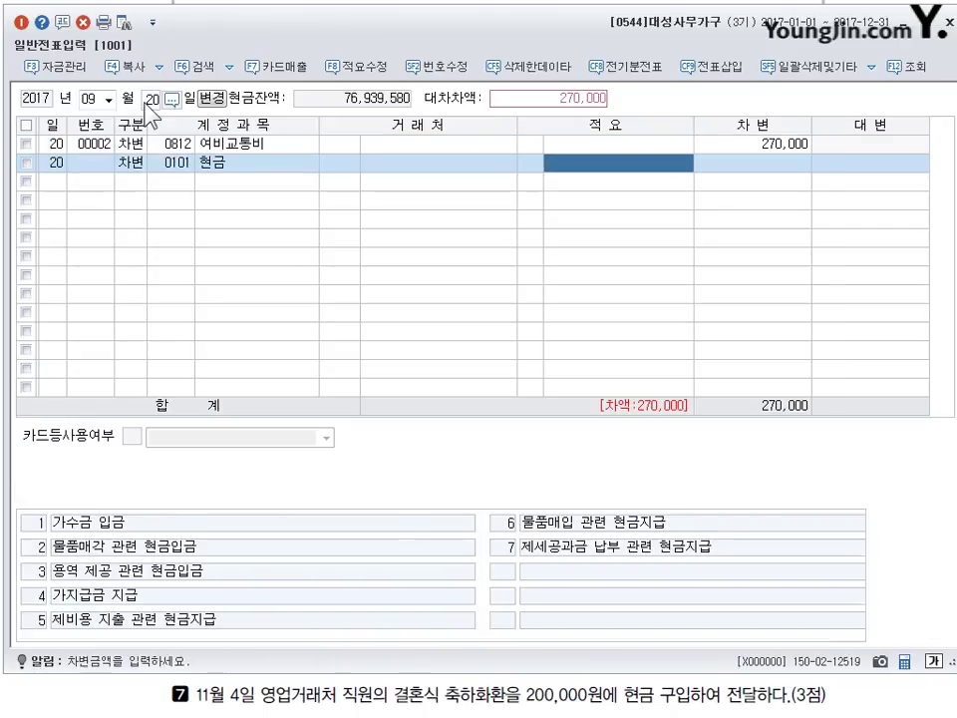
{"action": "key", "text": "Return"}
{"action": "type", "text": "3300000"}
{"action": "key", "text": "Return"}
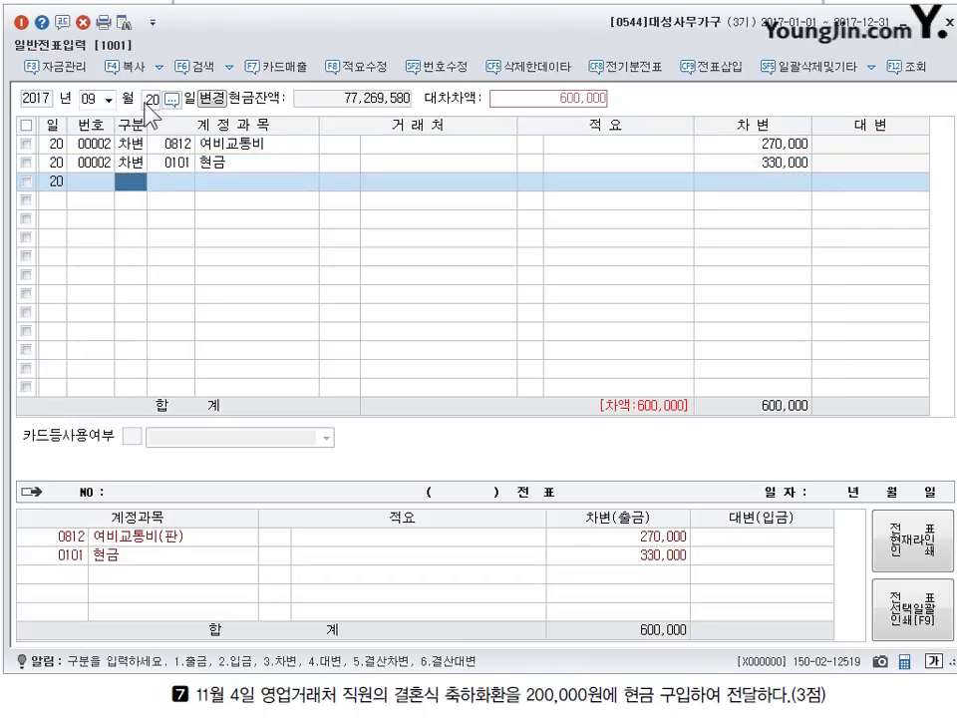
Step: Add a credit line for account 0134 가지급금 for the remaining 600,000, leaving the business partner empty
{"action": "type", "text": "41"}
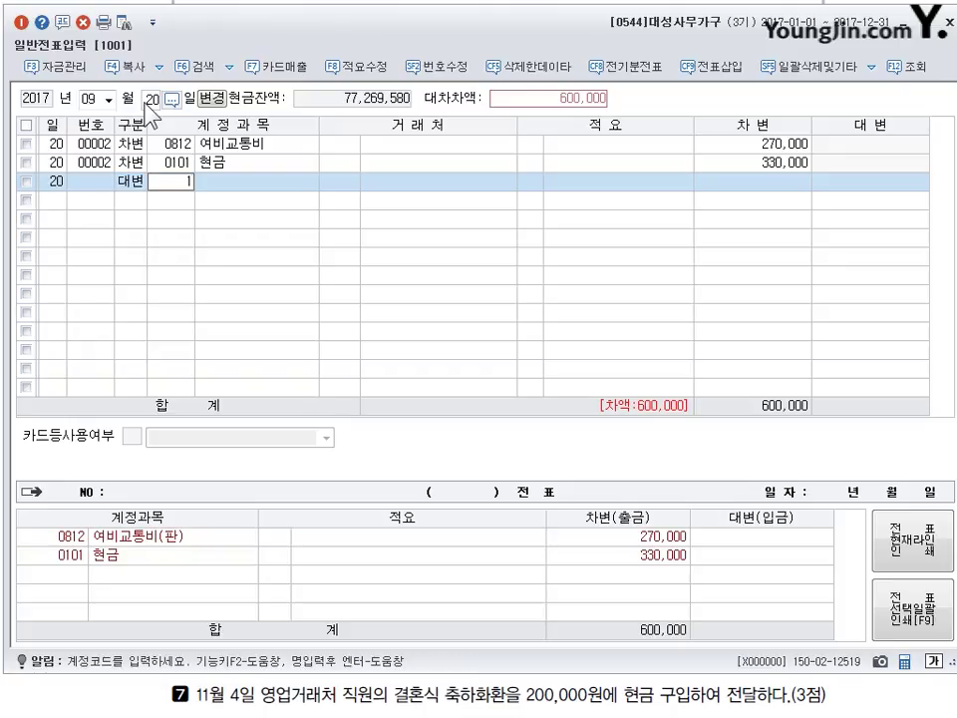
{"action": "type", "text": "34"}
{"action": "key", "text": "Return"}
{"action": "key", "text": "Return"}
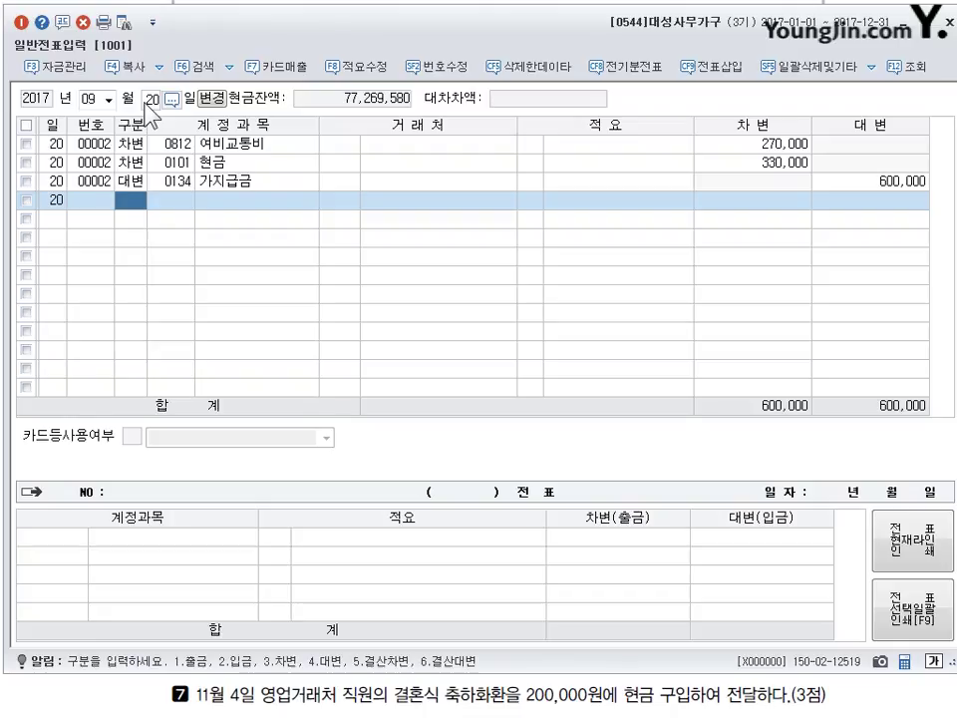
{"action": "left_click", "coordinate": [336, 184]}
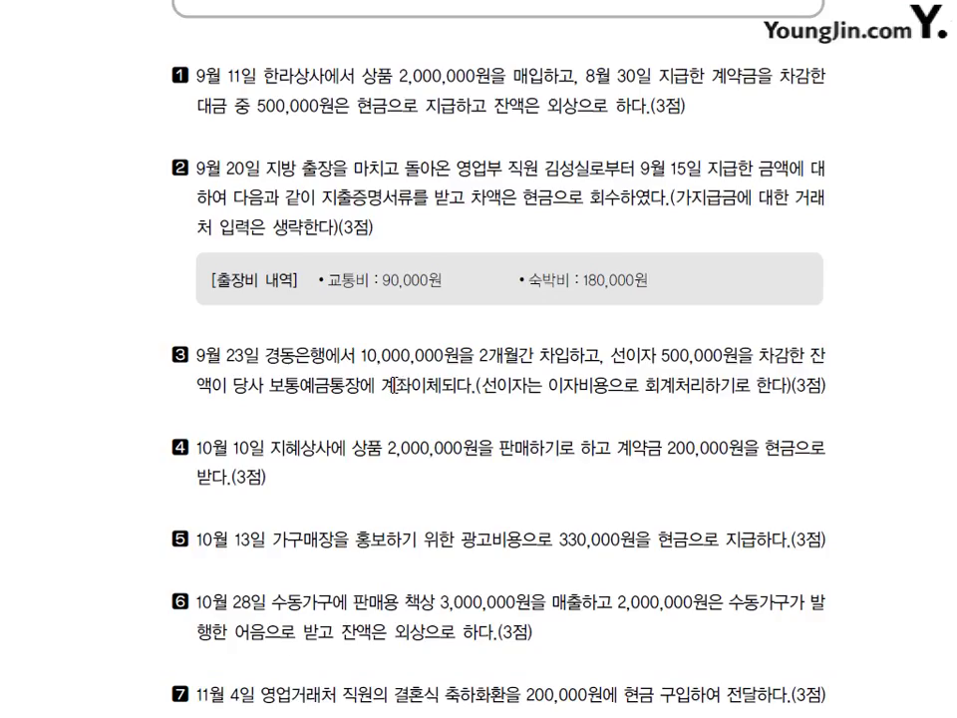
Step: Examine the September 23 경동은행 loan transaction in the problem sheet, working out its debit and credit accounts
{"action": "scroll", "coordinate": [392, 387], "scroll_direction": "down", "scroll_amount": 3}
{"action": "scroll", "coordinate": [391, 378], "scroll_direction": "down", "scroll_amount": 2}
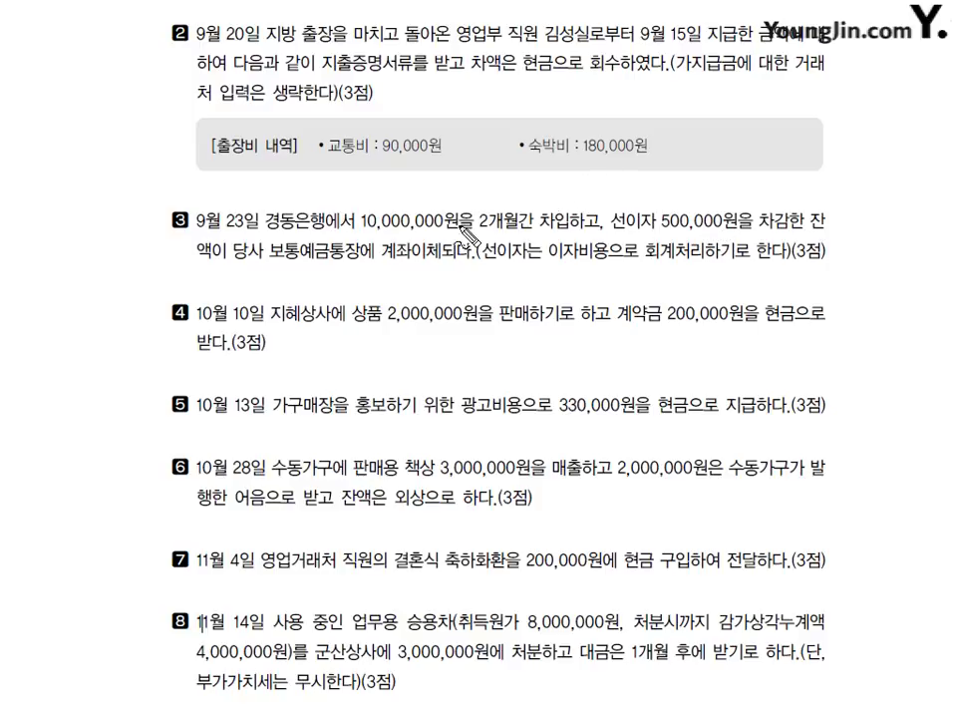
{"action": "mouse_move", "coordinate": [464, 265]}
{"action": "left_mouse_down"}
{"action": "mouse_move", "coordinate": [472, 279]}
{"action": "mouse_move", "coordinate": [518, 286]}
{"action": "left_mouse_up"}
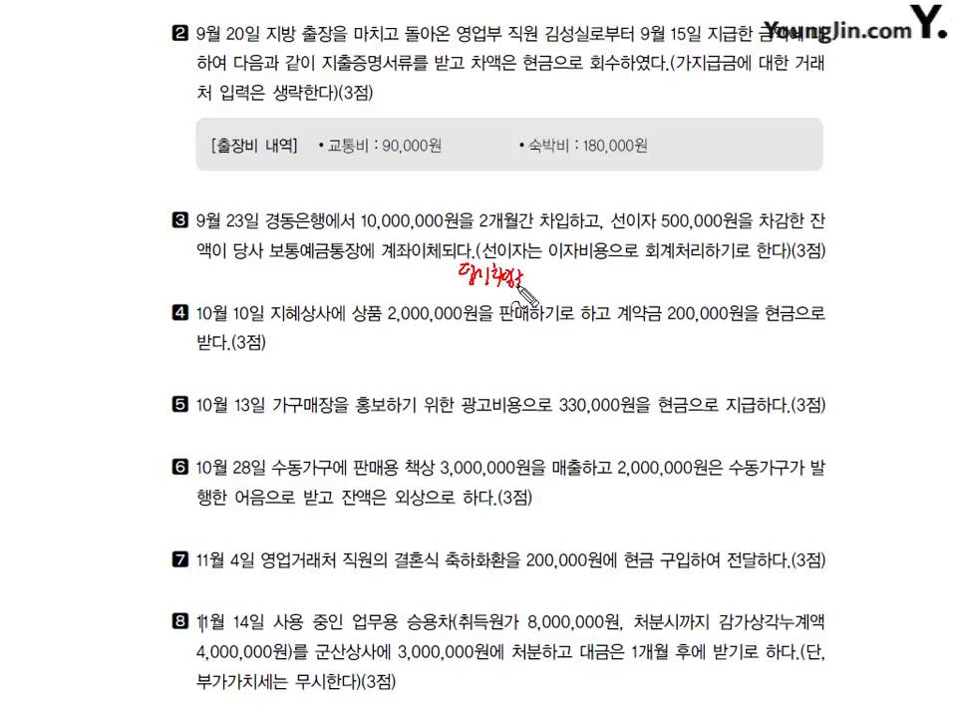
{"action": "left_click_drag", "start_coordinate": [422, 307], "coordinate": [435, 264]}
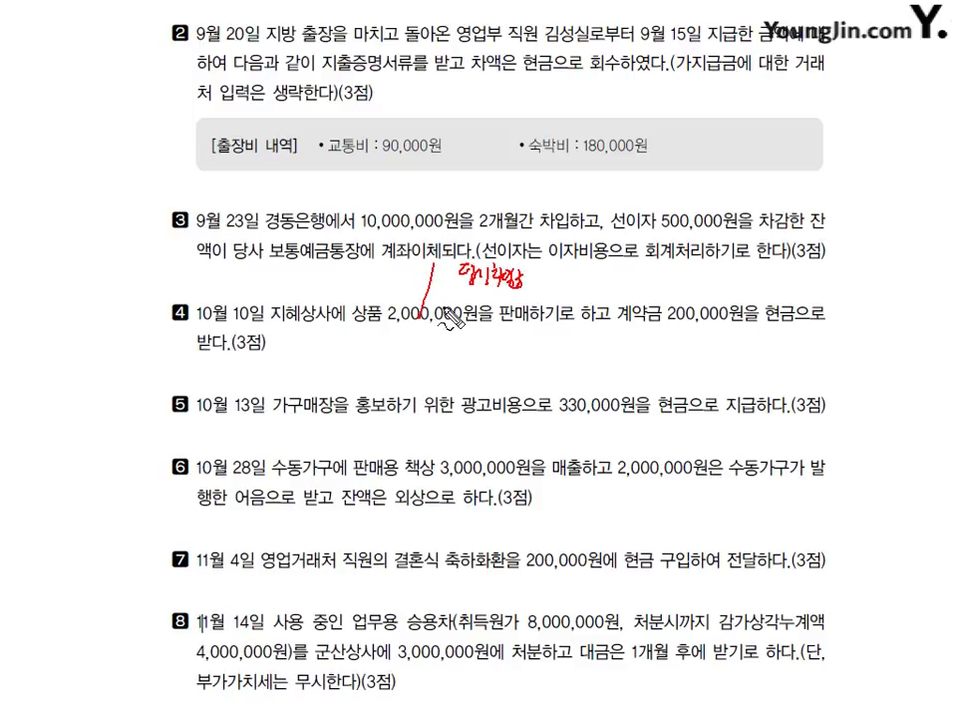
{"action": "left_click", "coordinate": [265, 267]}
{"action": "mouse_move", "coordinate": [268, 269]}
{"action": "left_mouse_down"}
{"action": "mouse_move", "coordinate": [313, 278]}
{"action": "mouse_move", "coordinate": [273, 297]}
{"action": "mouse_move", "coordinate": [322, 301]}
{"action": "left_mouse_up"}
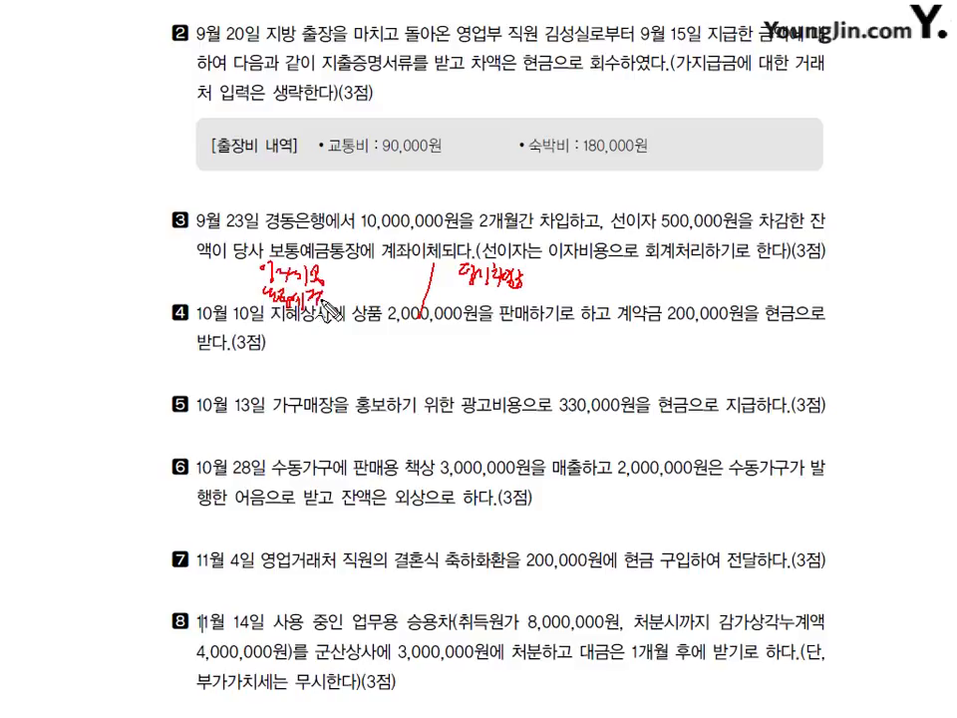
{"action": "left_click_drag", "start_coordinate": [533, 264], "coordinate": [541, 270]}
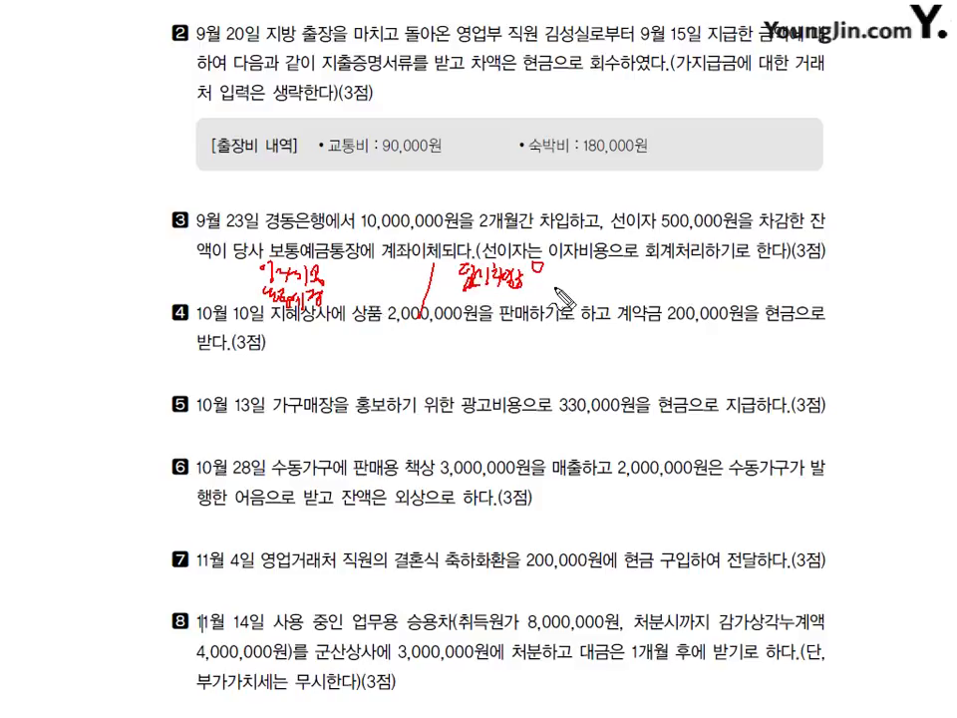
{"action": "left_click_drag", "start_coordinate": [556, 264], "coordinate": [569, 260]}
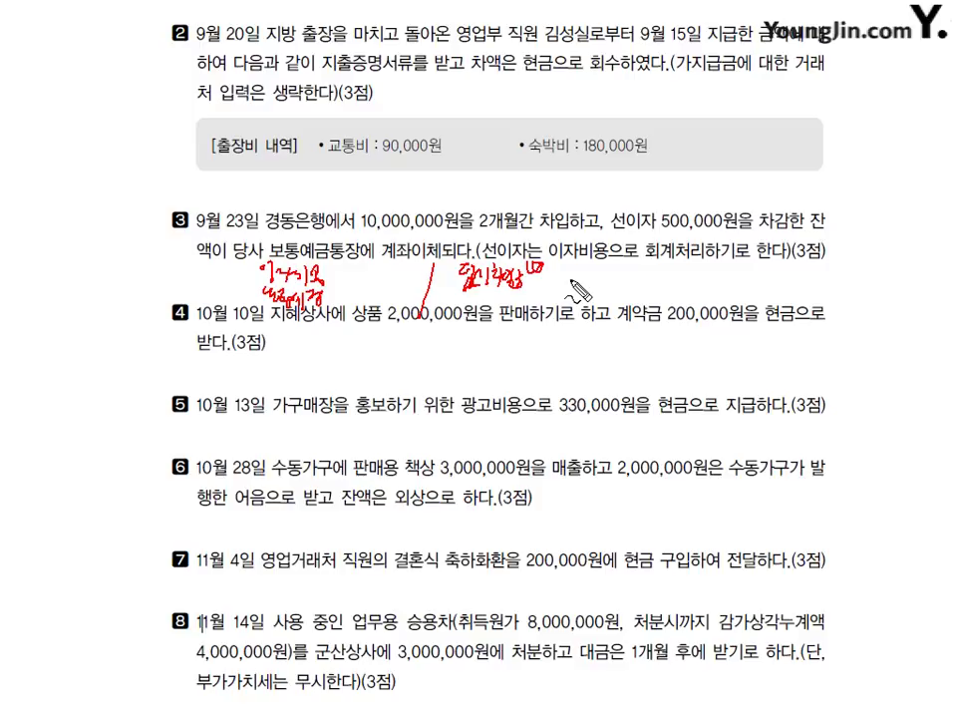
{"action": "key", "text": "Escape"}
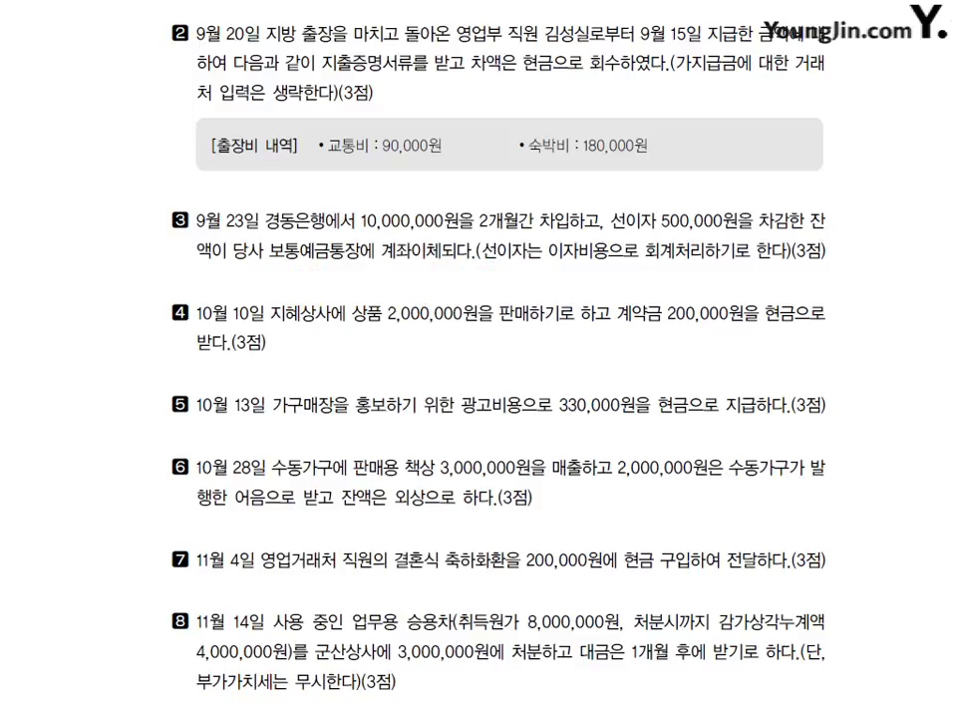
Step: Return to 일반전표입력, open September 23 and add a debit line for account 0951 이자비용 with amount 500,000
{"action": "key", "text": "alt+Tab"}
{"action": "left_click", "coordinate": [148, 108]}
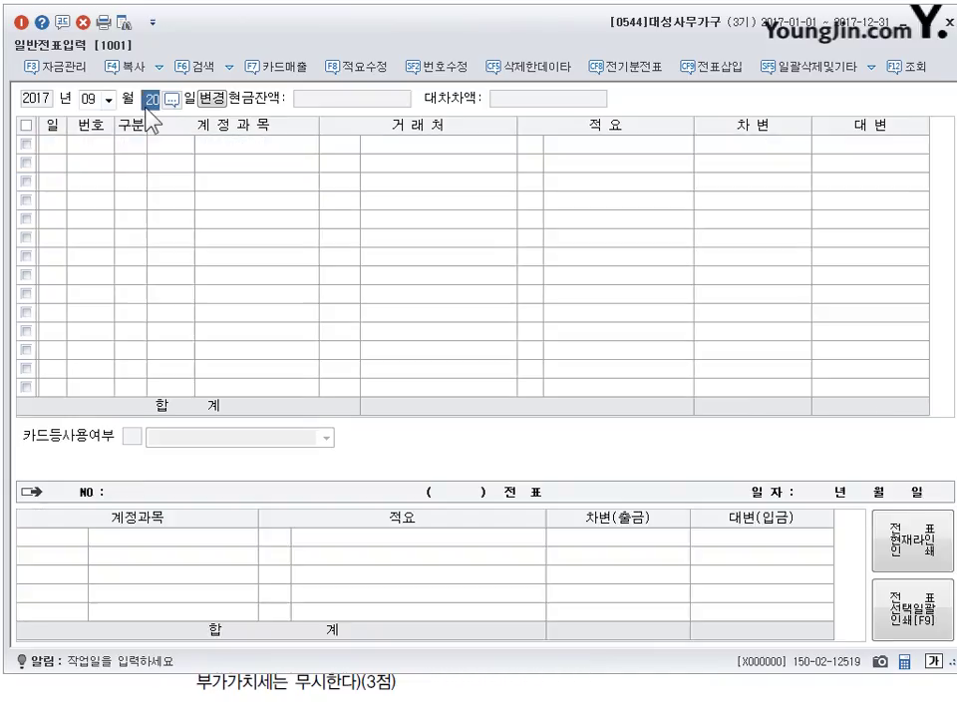
{"action": "type", "text": "23"}
{"action": "key", "text": "Return"}
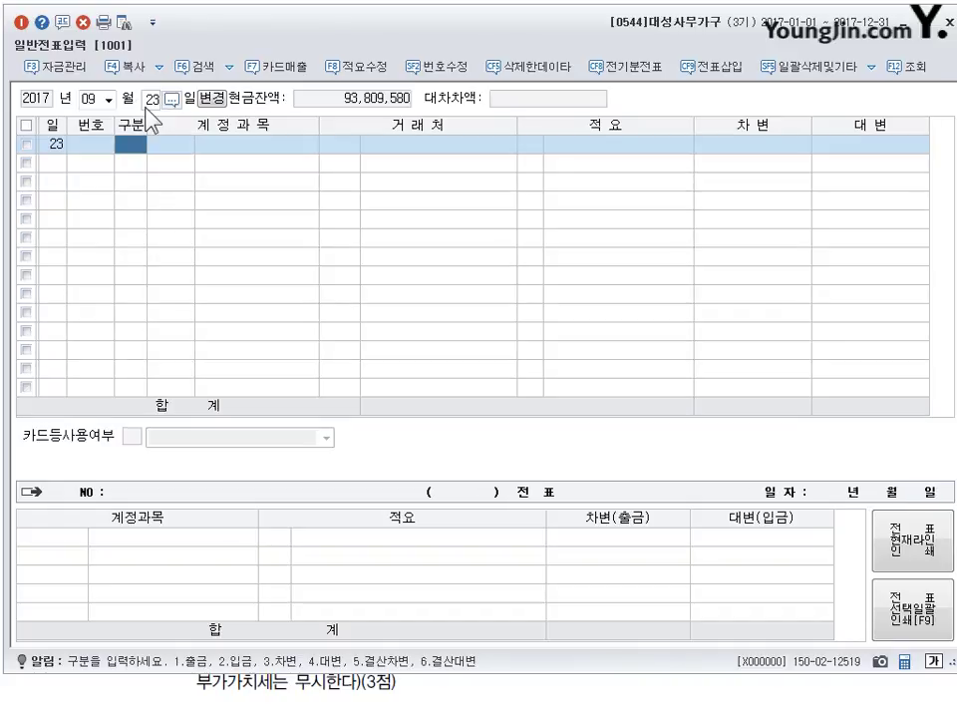
{"action": "type", "text": "3"}
{"action": "key", "text": "Return"}
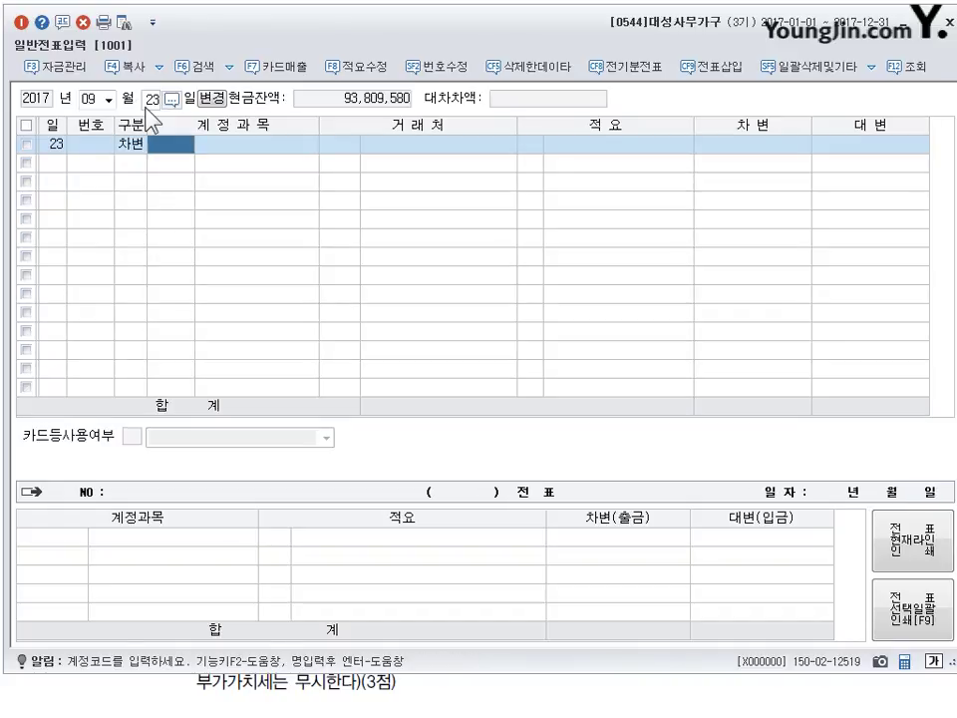
{"action": "type", "text": "951"}
{"action": "key", "text": "Return"}
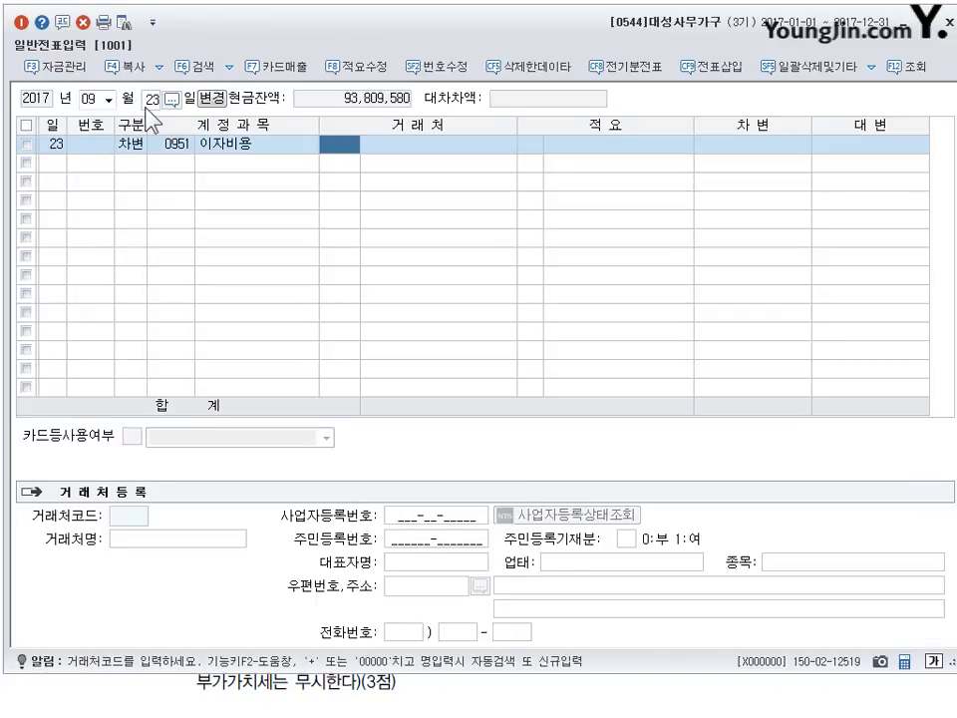
{"action": "key", "text": "Return"}
{"action": "key", "text": "Return"}
{"action": "type", "text": "5000000"}
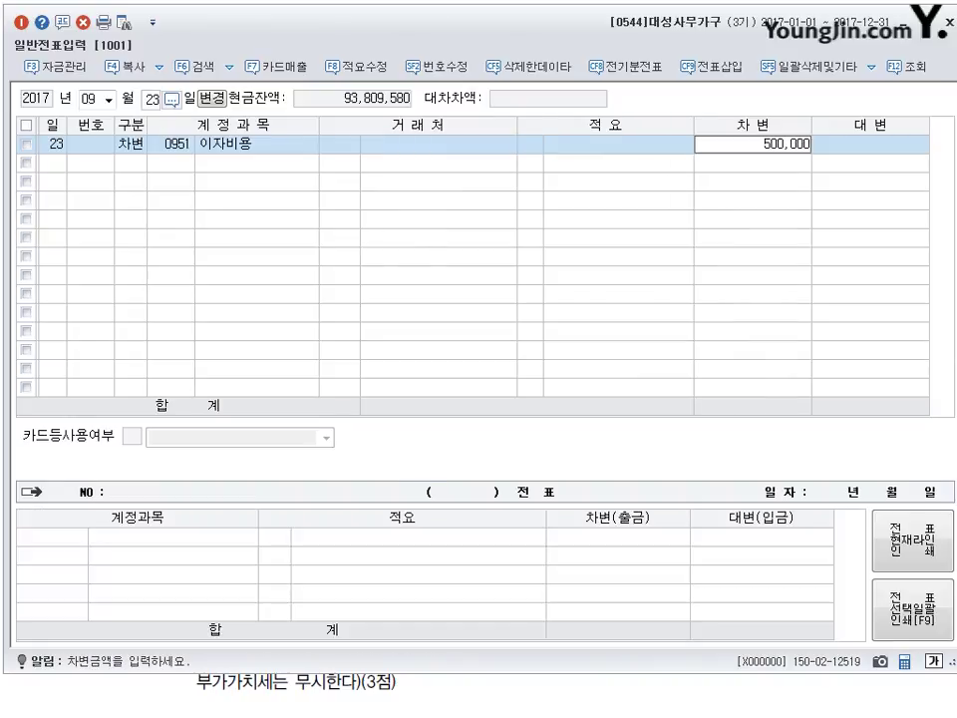
{"action": "key", "text": "Return"}
Step: Add a debit line for account 0103 보통예금 with amount 9,500,000 to the September 23 voucher
{"action": "type", "text": "3"}
{"action": "key", "text": "Return"}
{"action": "type", "text": "103"}
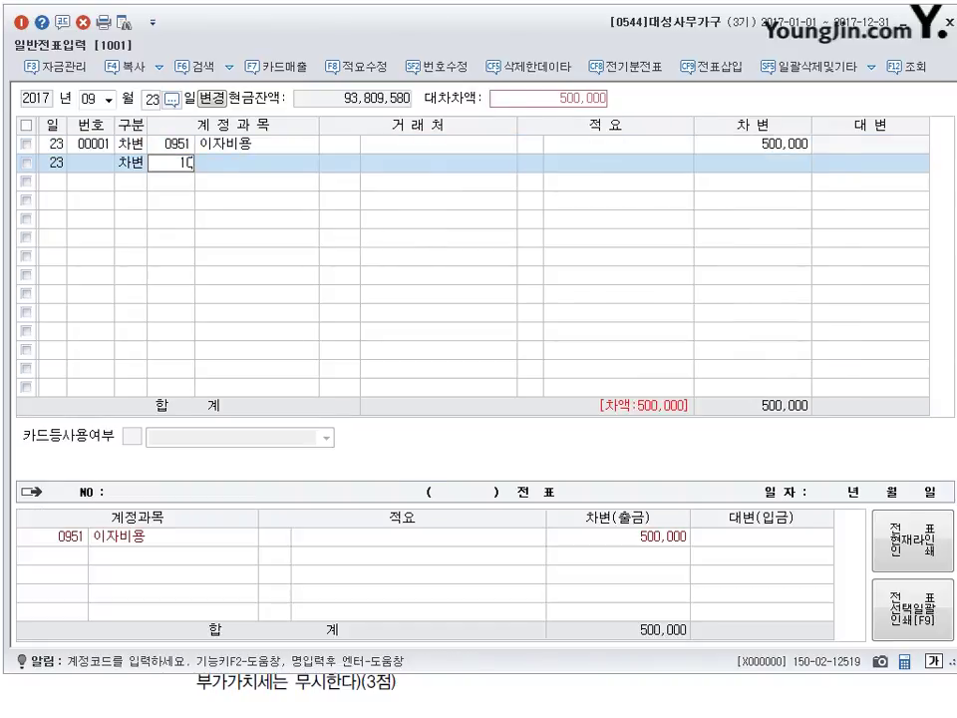
{"action": "key", "text": "Return"}
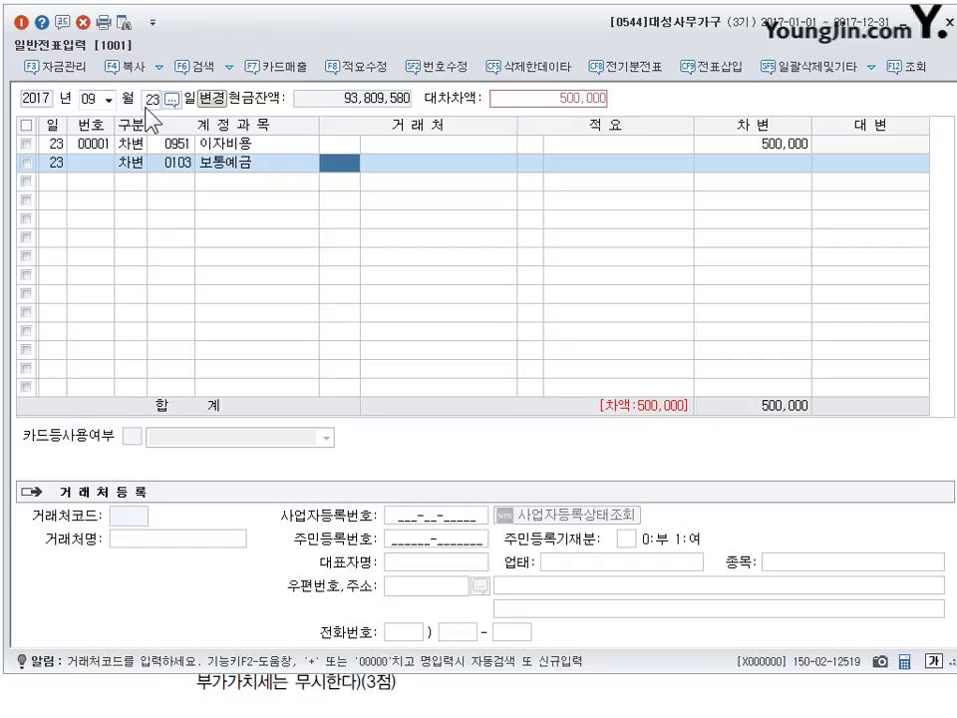
{"action": "key", "text": "Return"}
{"action": "key", "text": "Return"}
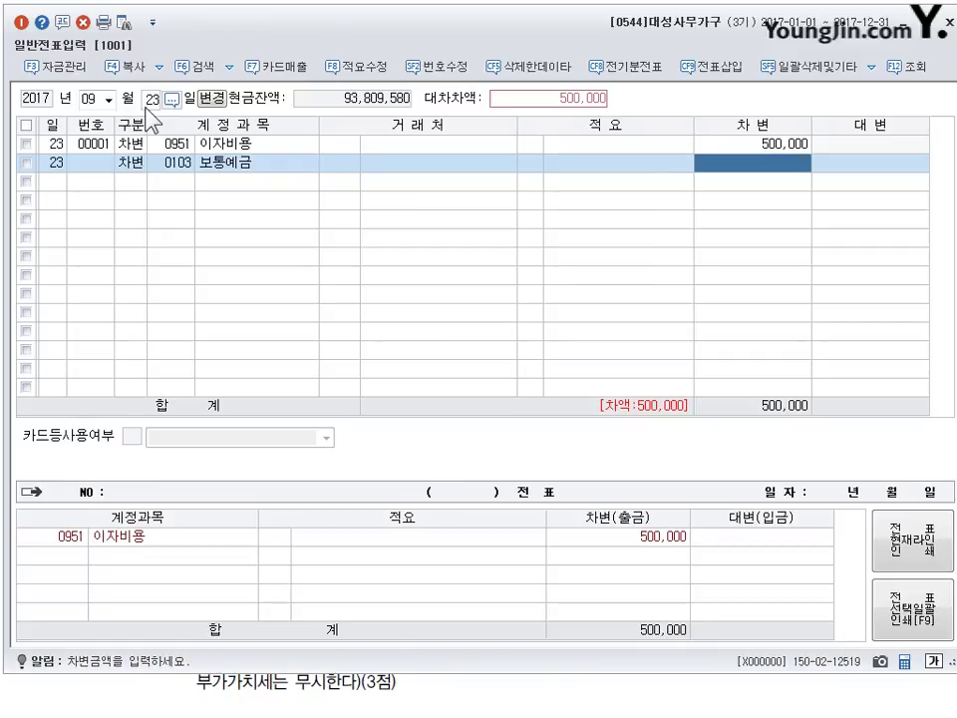
{"action": "type", "text": "9500000"}
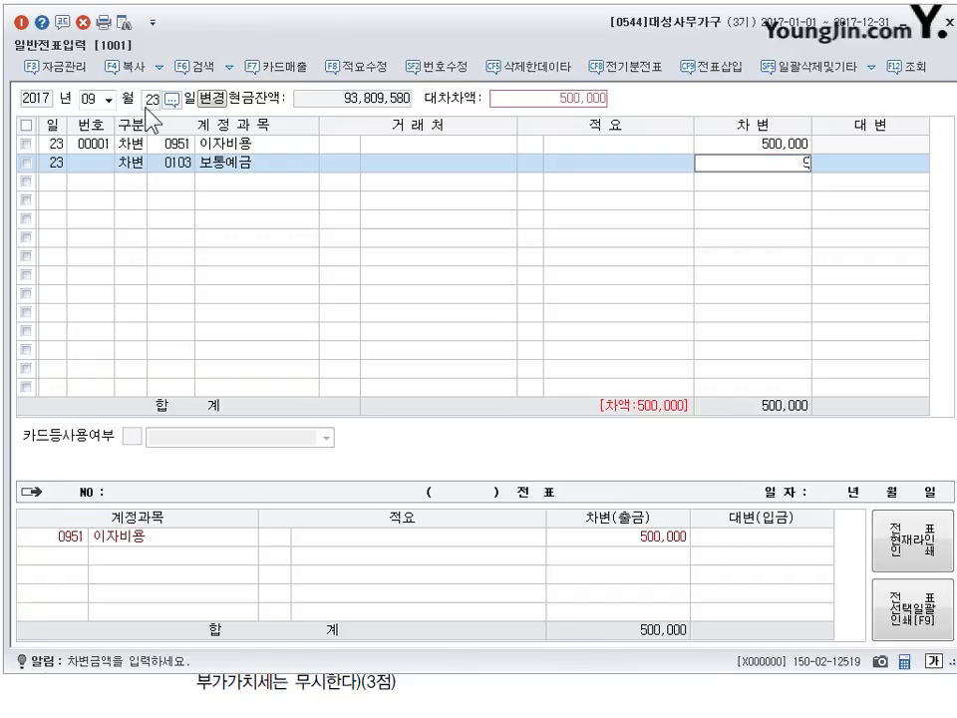
{"action": "key", "text": "Return"}
Step: Add a credit line for account 0260 단기차입금 with business partner 98200 경동은행 and amount 10,000,000
{"action": "type", "text": "4"}
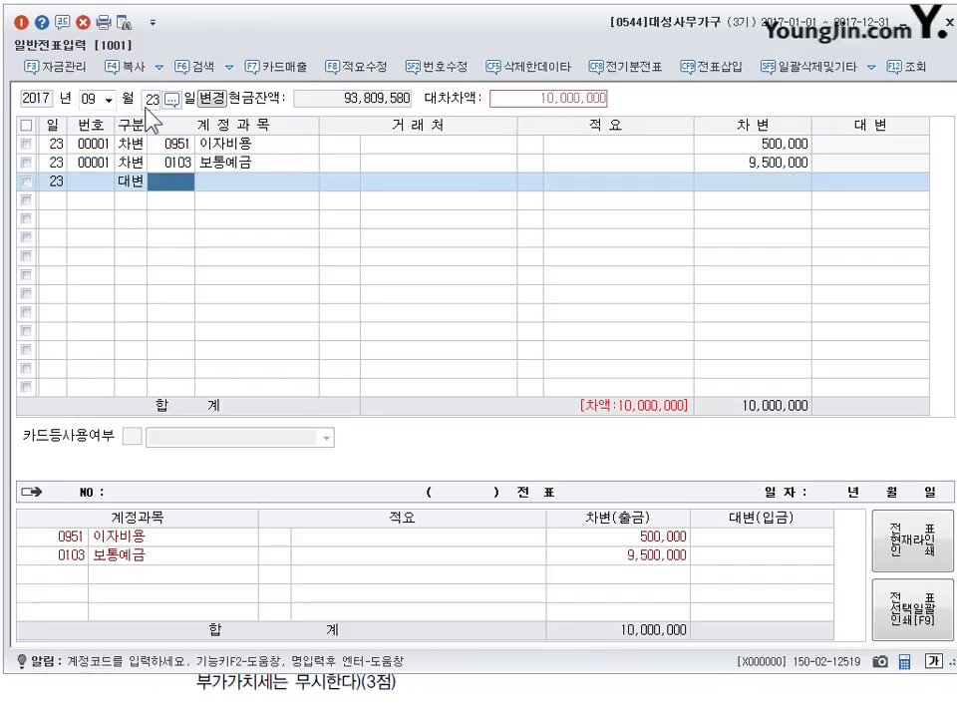
{"action": "type", "text": "260"}
{"action": "key", "text": "Return"}
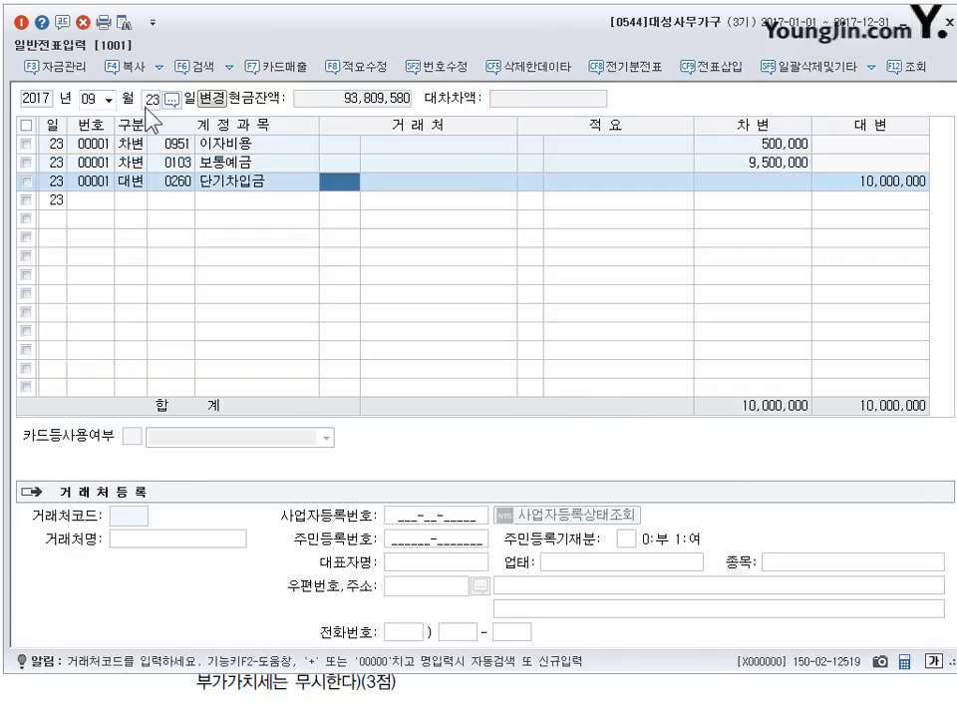
{"action": "type", "text": "경동"}
{"action": "key", "text": "Return"}
{"action": "key", "text": "Return"}
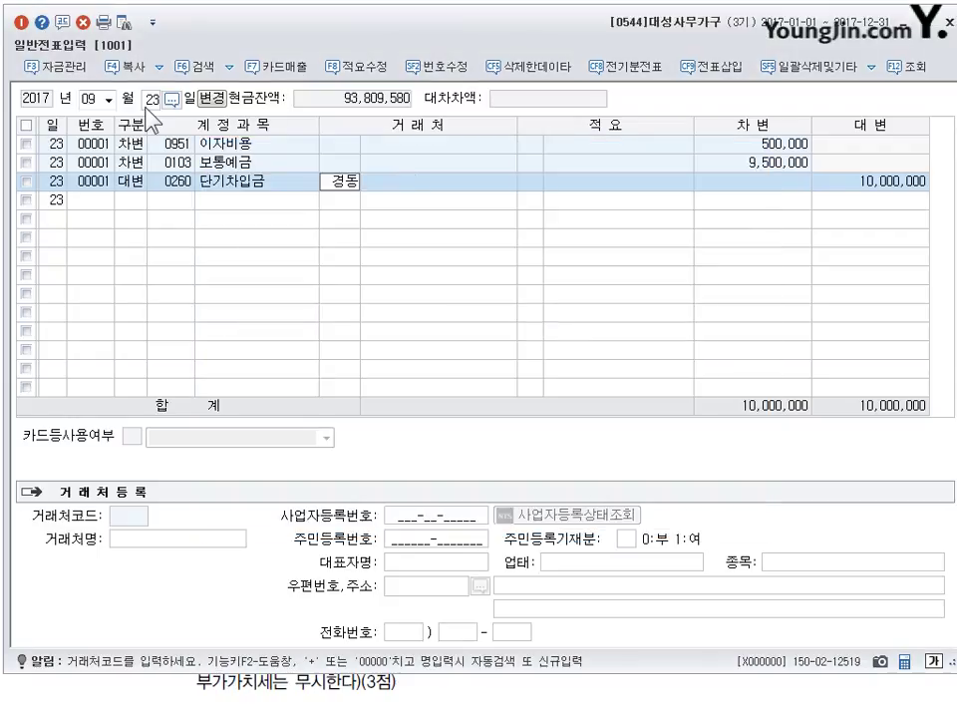
{"action": "key", "text": "Return"}
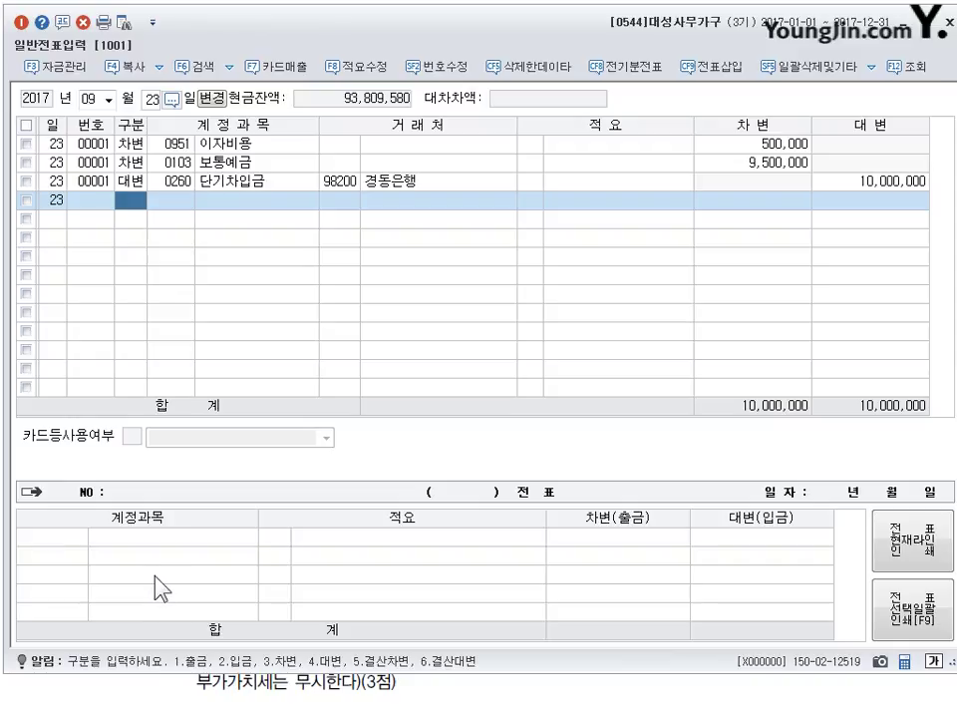
Step: Switch back to the problem sheet to read the October 10 지혜상사 contract deposit transaction
{"action": "left_click", "coordinate": [264, 688]}
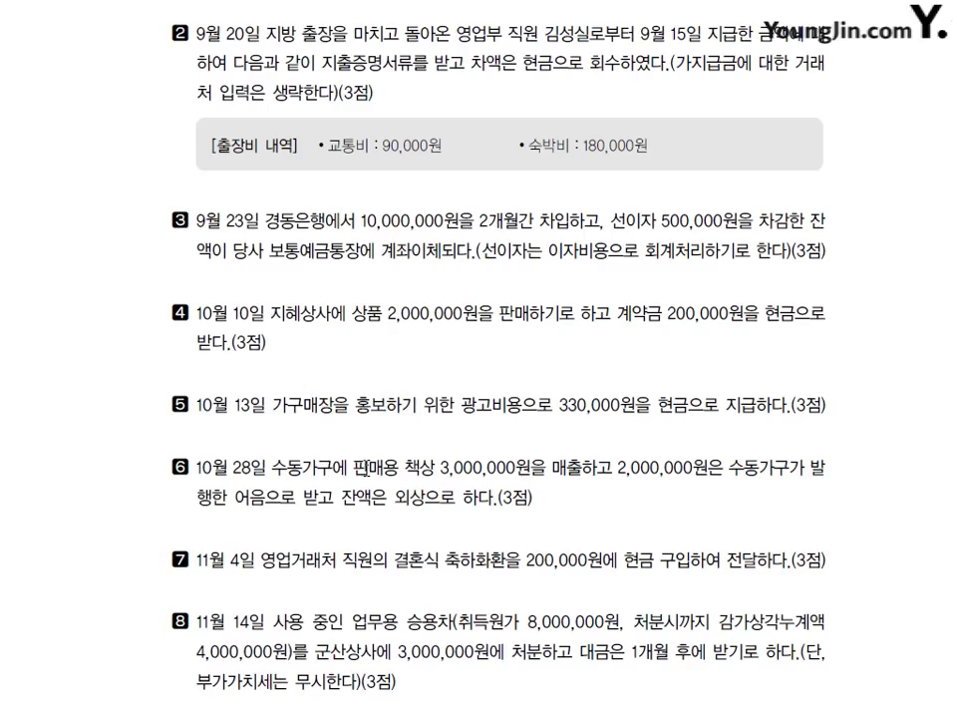